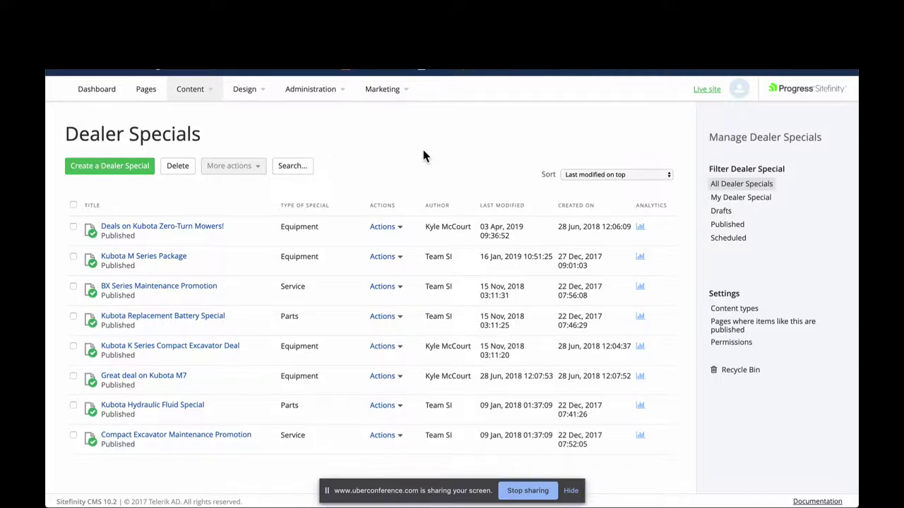
Step: Open the Dealer Specials content list and start creating a new dealer special
left_click(192, 93)
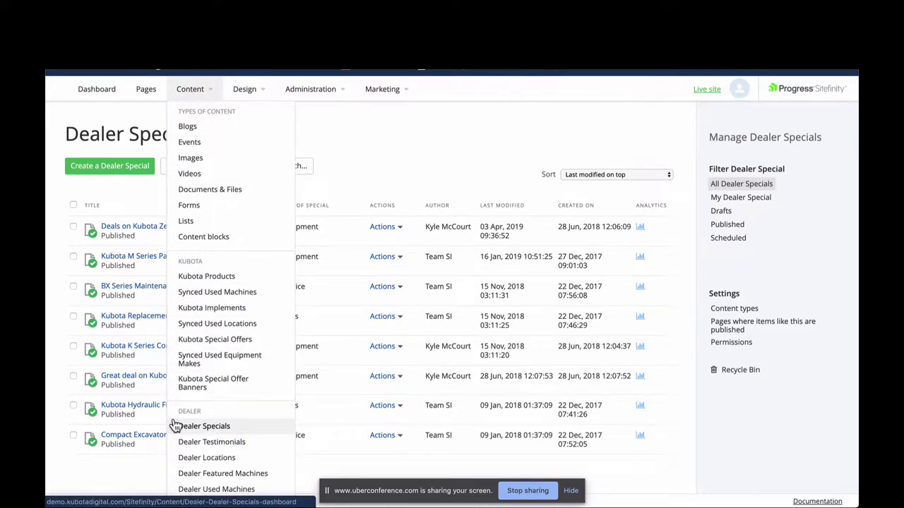
left_click(207, 422)
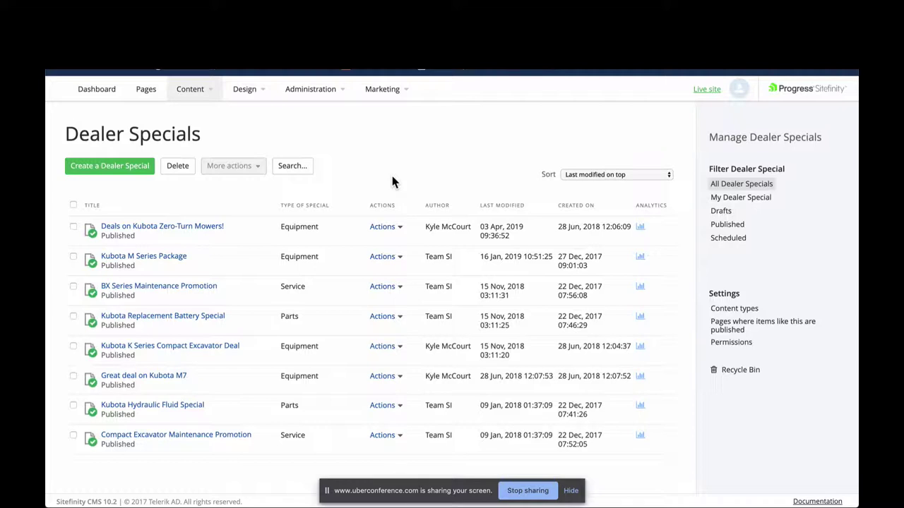
left_click(391, 165)
left_click(403, 154)
left_click(139, 167)
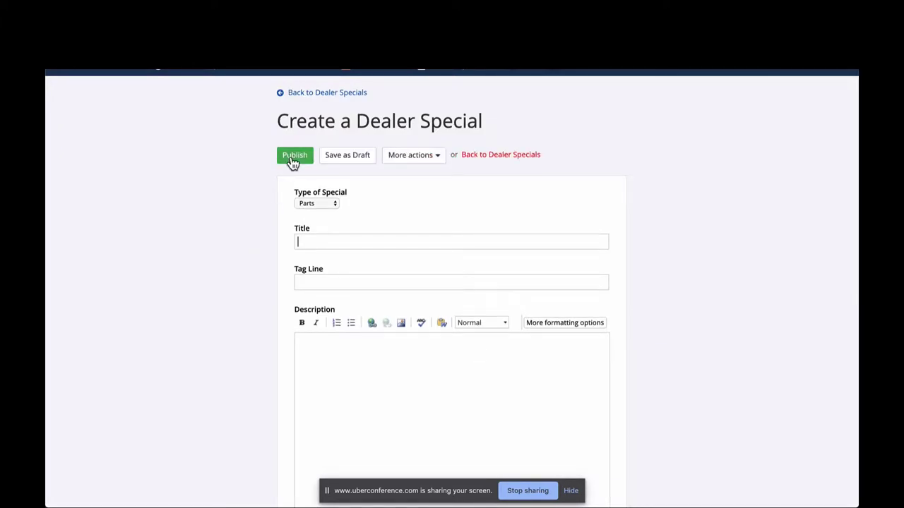
Step: Set the new special's type to Equipment
scroll(293, 163, "down", 1)
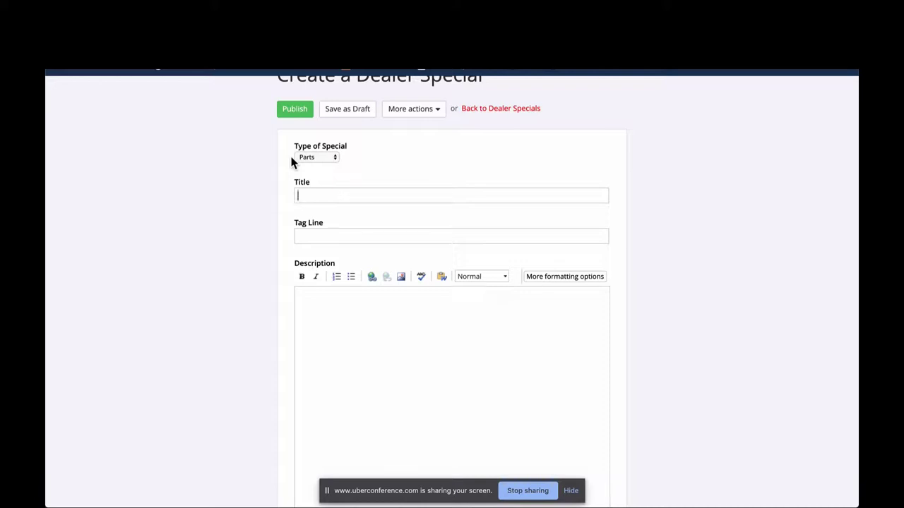
left_click(334, 158)
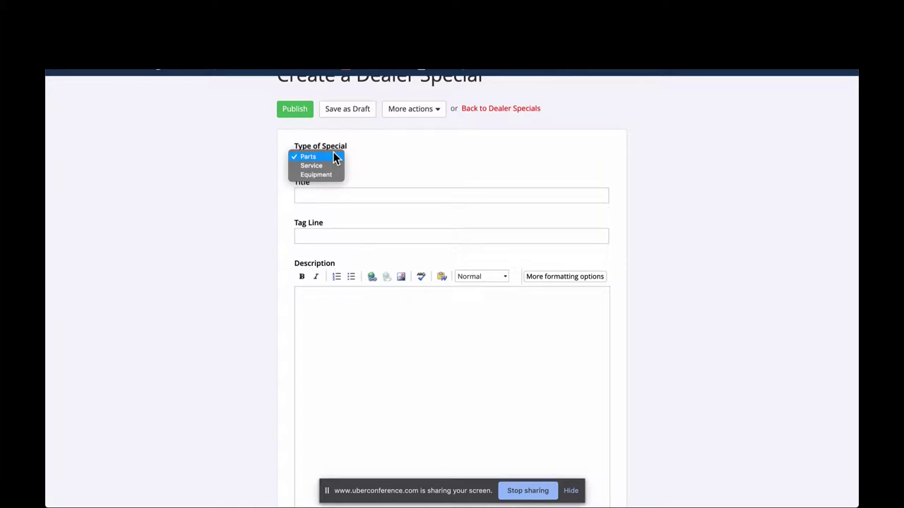
left_click(326, 174)
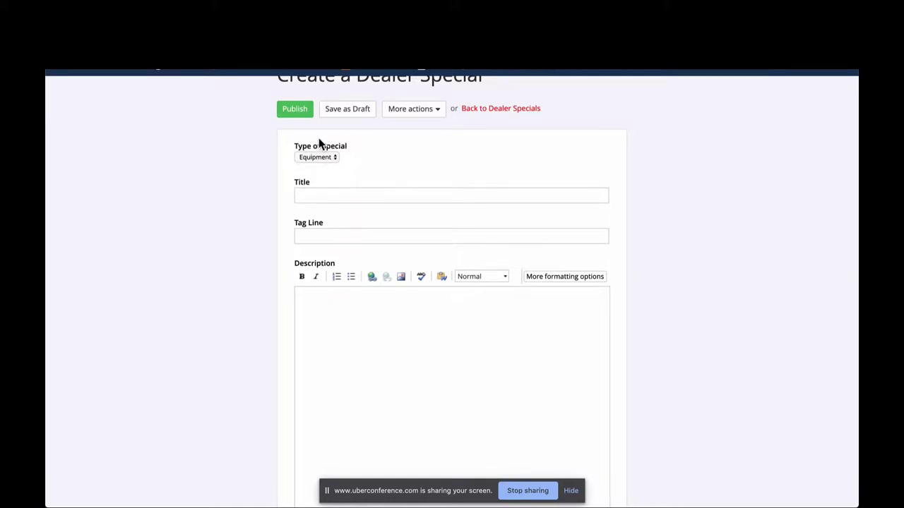
Step: Title the special "Kubota BX Tractor Package" and enter the tag line "Great financing offers available"
left_click(343, 193)
type("Kubota BX TYractor Package")
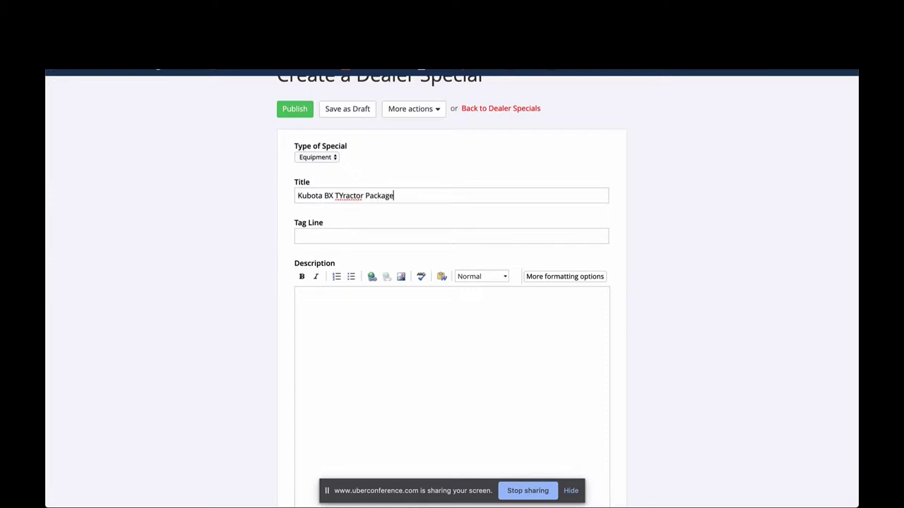
left_click(343, 195)
key("BackSpace")
left_click(419, 235)
type("Great")
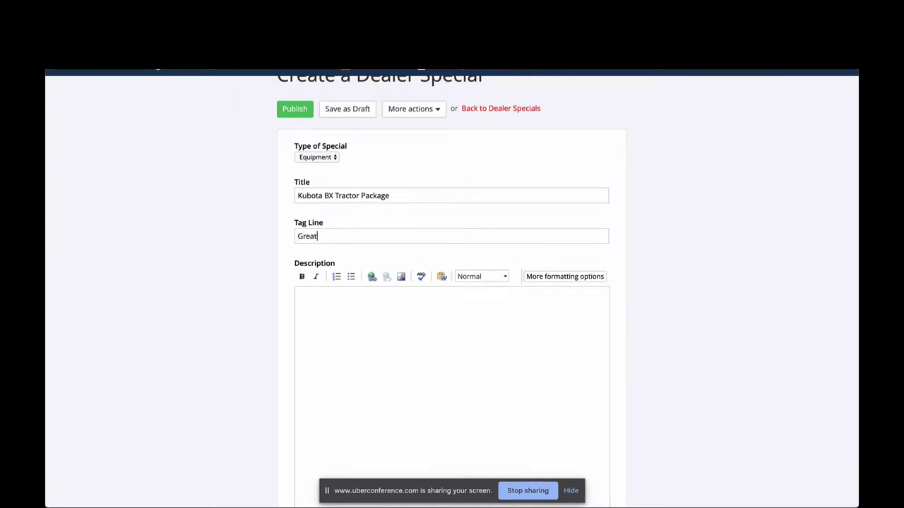
type(" financing offers available")
Step: Fill in the description with four separate lines: Price, Implements/Attachments, Trailer and Dimensions
scroll(367, 180, "down", 5)
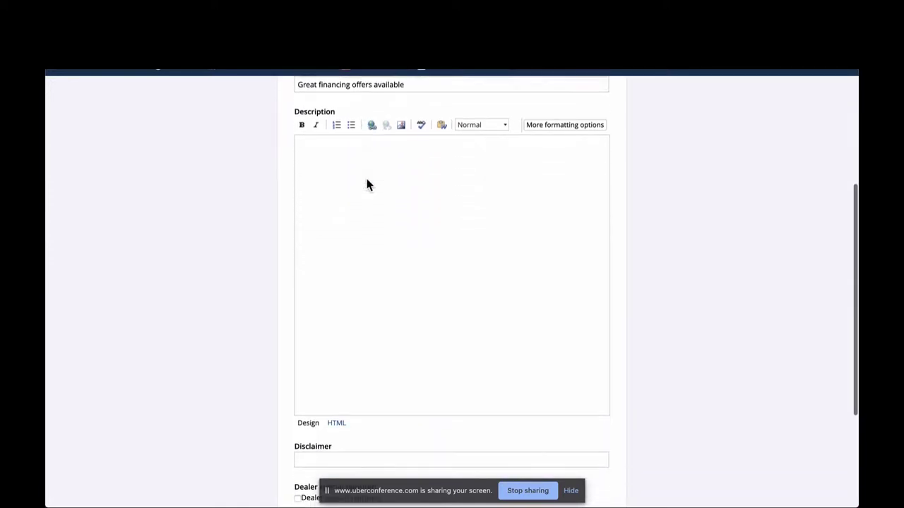
left_click(366, 179)
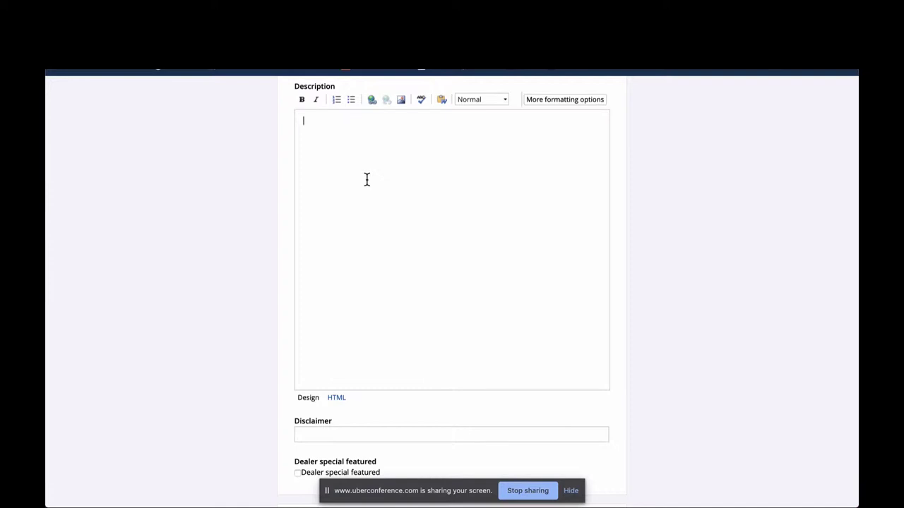
type("Price")
key("Return")
type("Implements/Attachments")
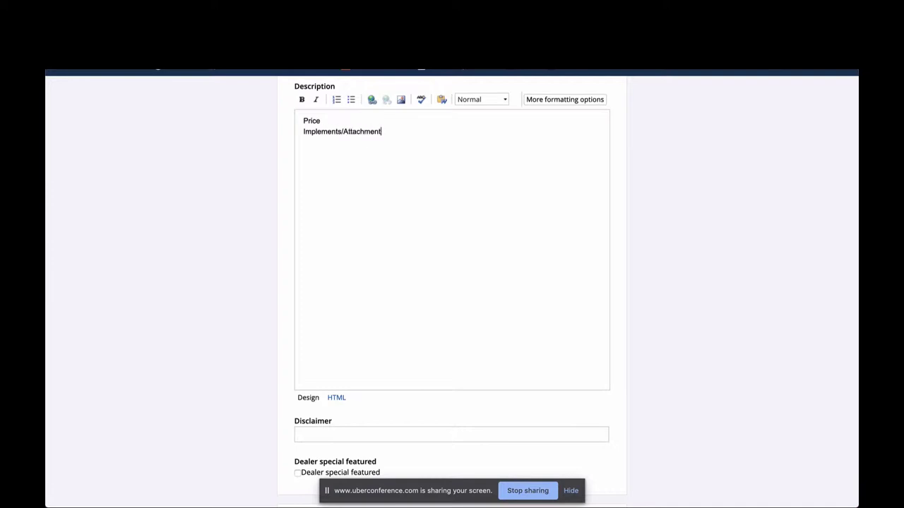
key("Return")
type("Trailer")
key("Return")
type("Dimensions")
left_click(389, 192)
Step: Enter the disclaimer "Offer expires 6/30/2019. Some restrictions apply. See dealer details." and mark the dealer special as featured
scroll(388, 192, "down", 5)
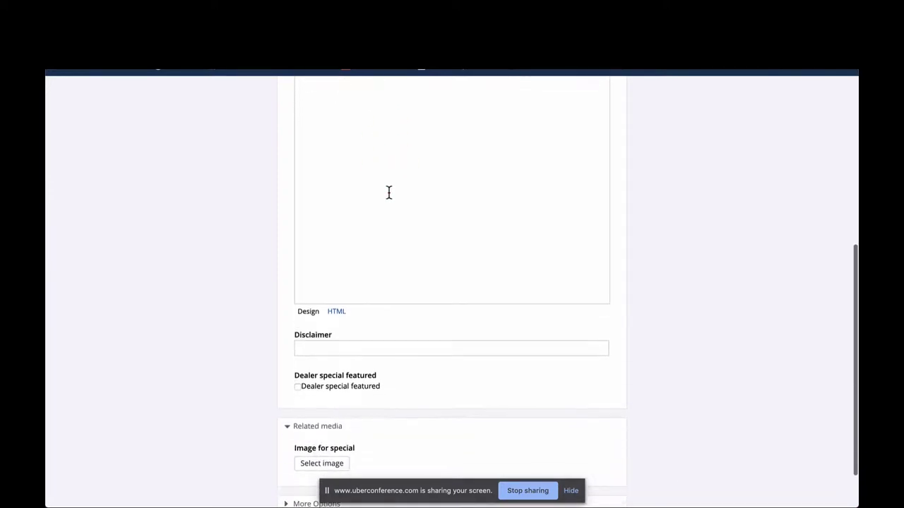
left_click(408, 292)
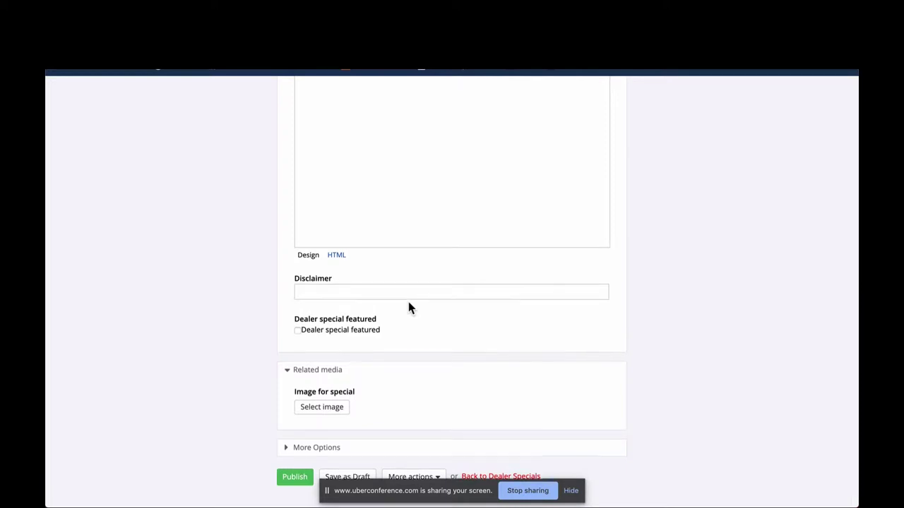
scroll(408, 303, "up", 3)
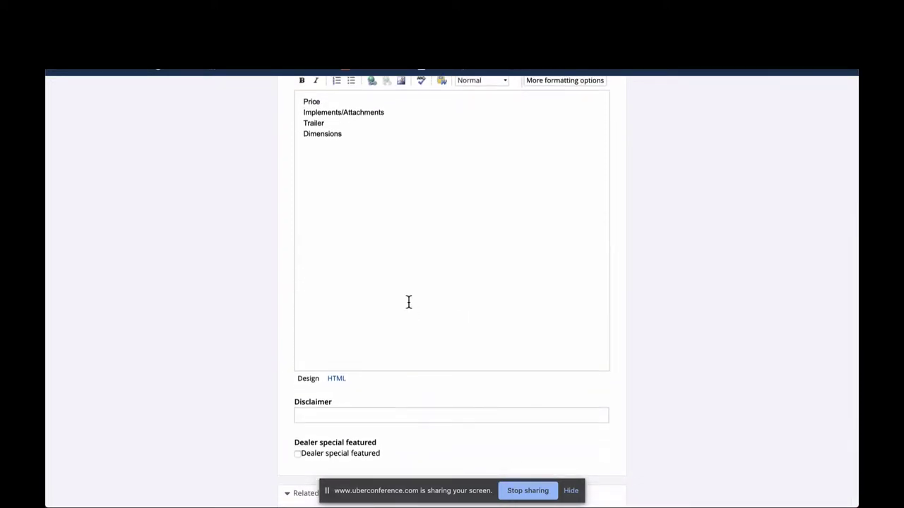
scroll(408, 302, "up", 3)
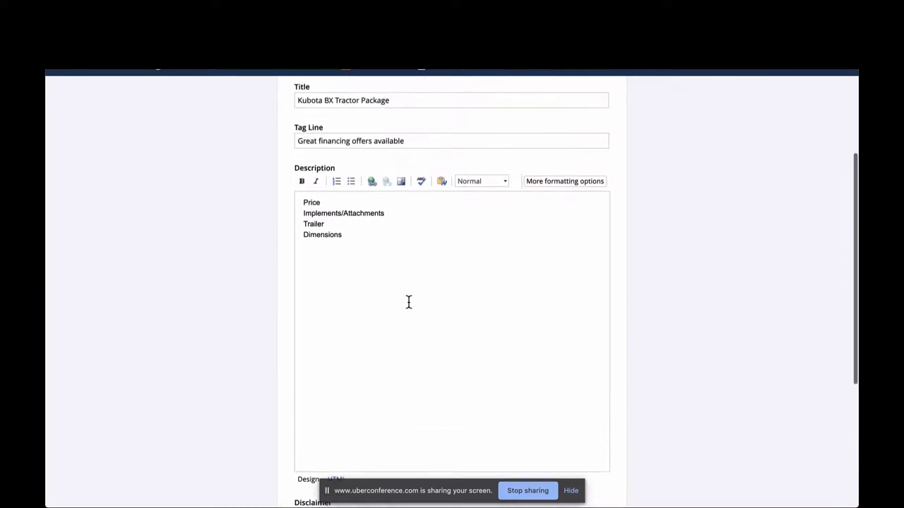
left_click(317, 143)
scroll(318, 143, "down", 6)
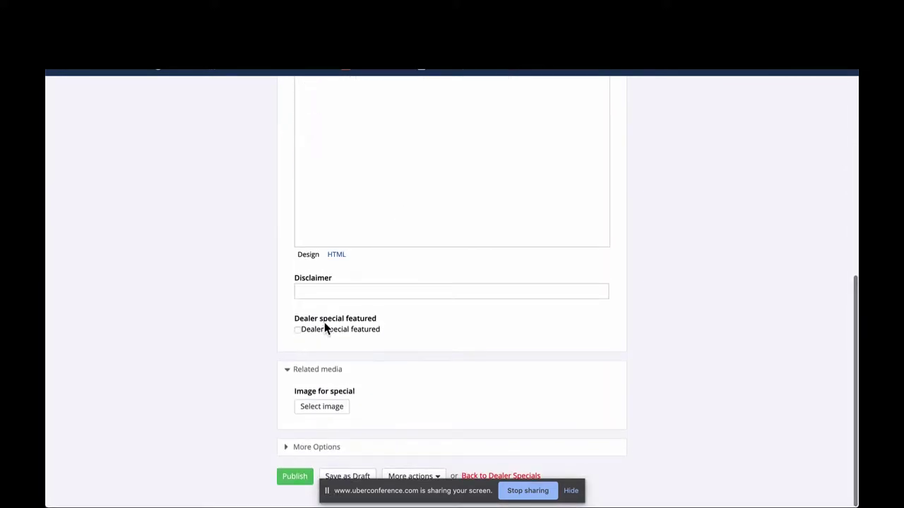
left_click(343, 294)
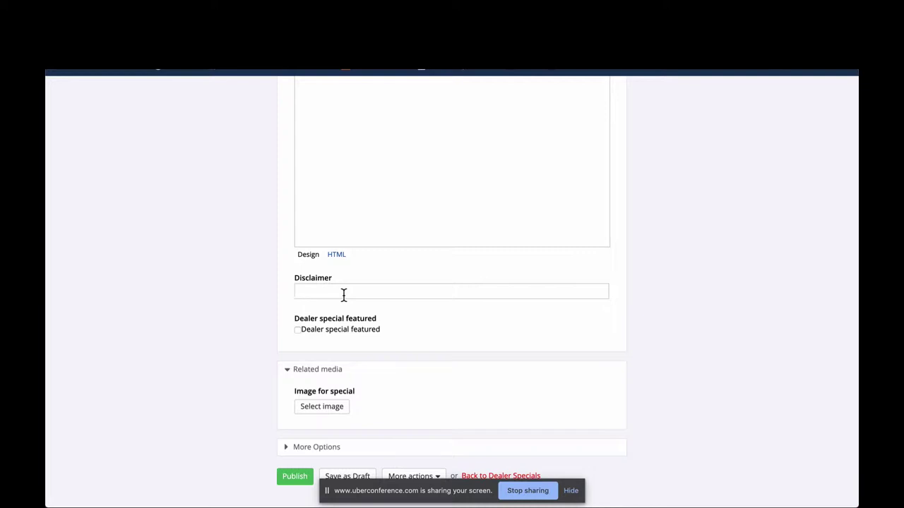
type("Offer expires 6/30/2019. Som")
key("BackSpace")
key("BackSpace")
type("ome restrictions apply.")
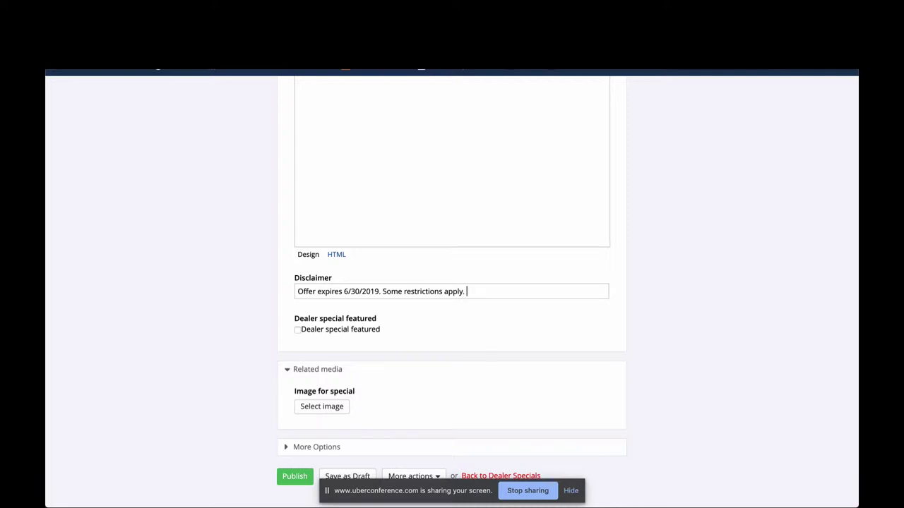
type(" See dealer de")
type("tails.")
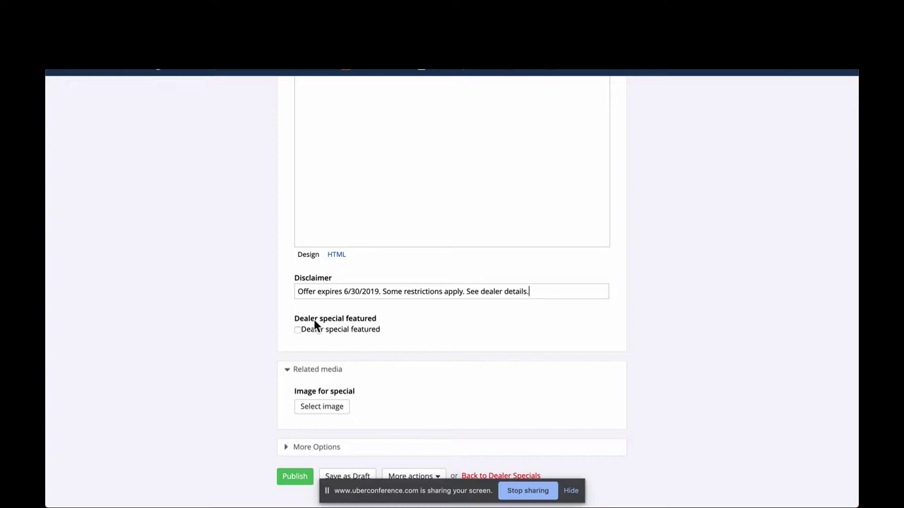
left_click(298, 330)
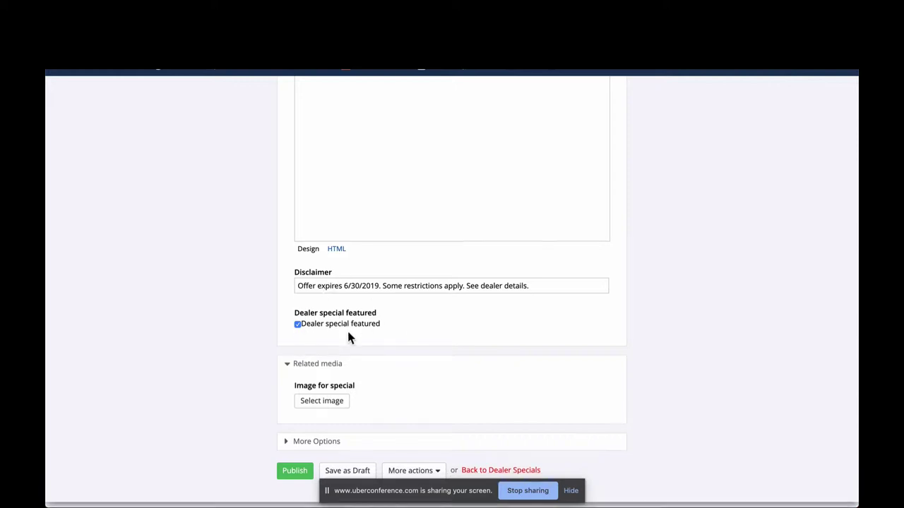
Step: Look through the image sources for the special, including the computer upload, and search the Headline Images library for "bx"
left_click(338, 408)
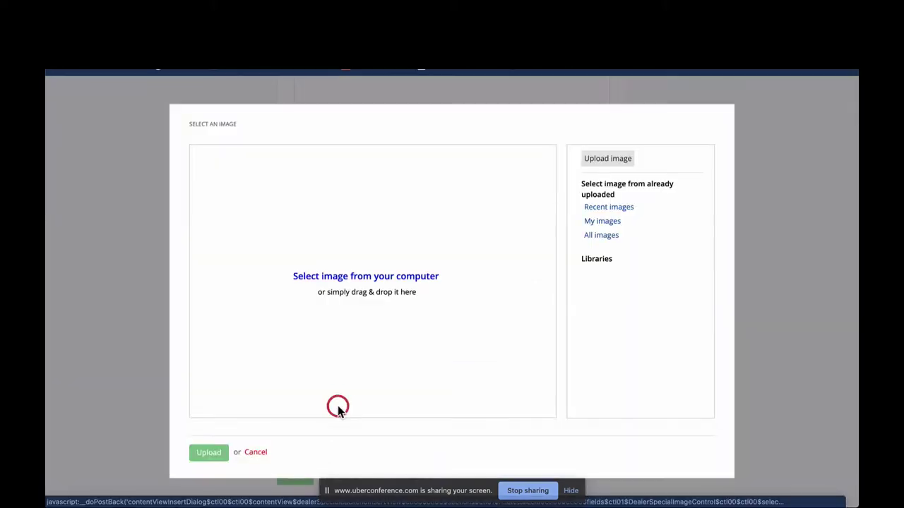
left_click(359, 277)
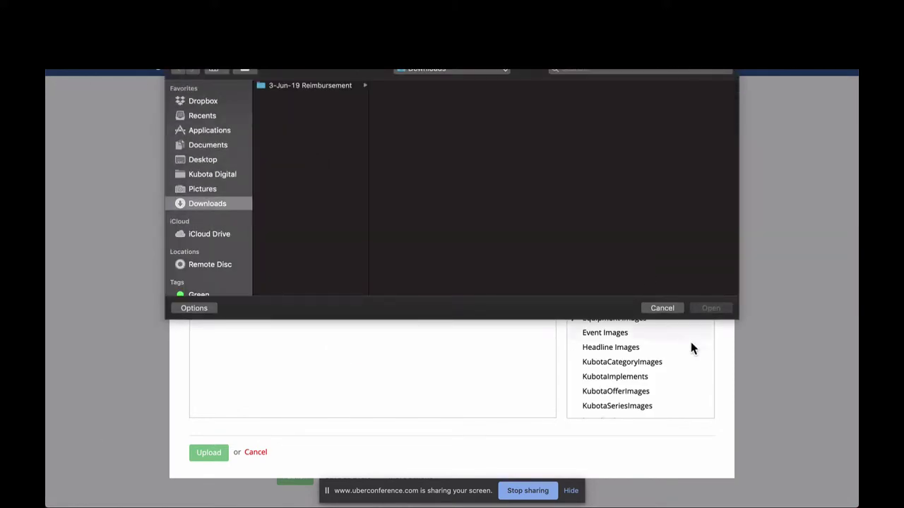
left_click(662, 309)
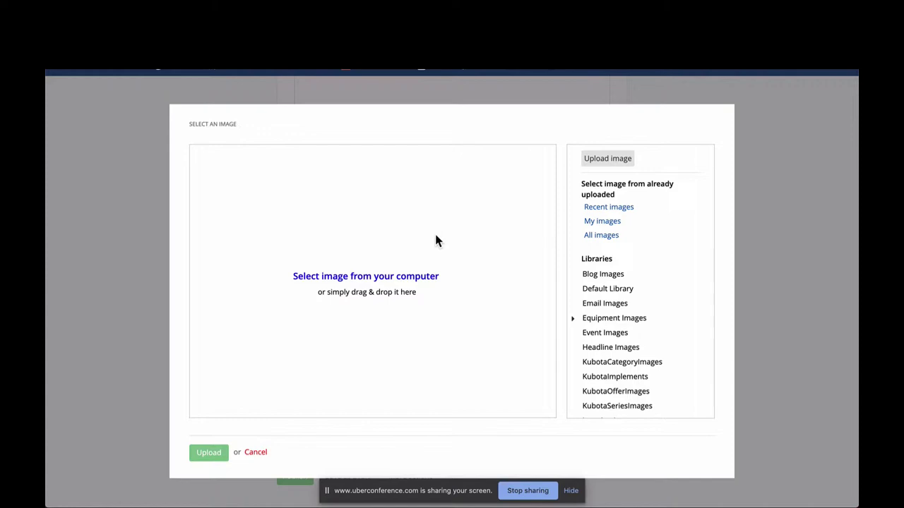
scroll(605, 258, "down", 2)
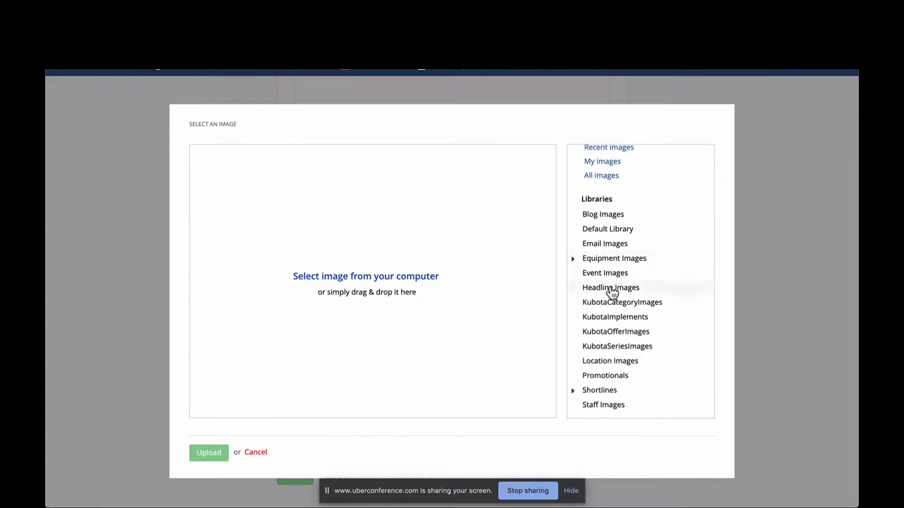
left_click(610, 289)
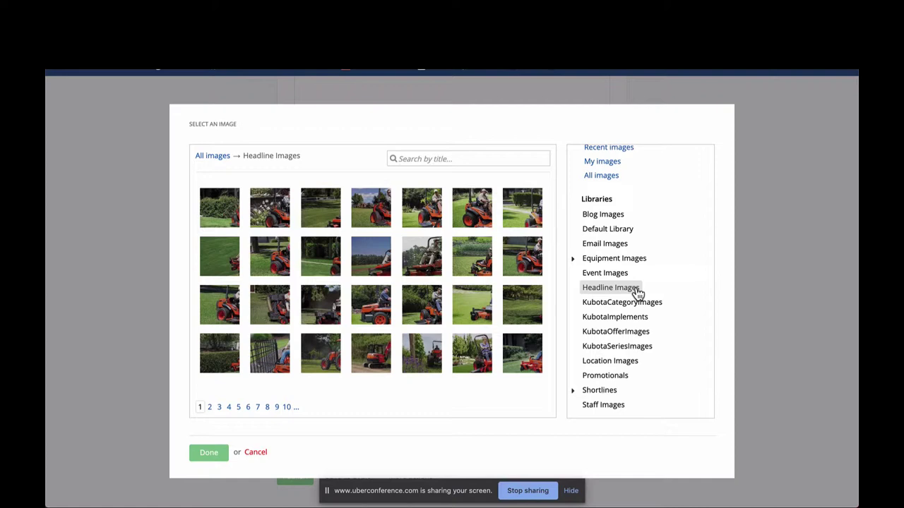
left_click(468, 153)
type("bx")
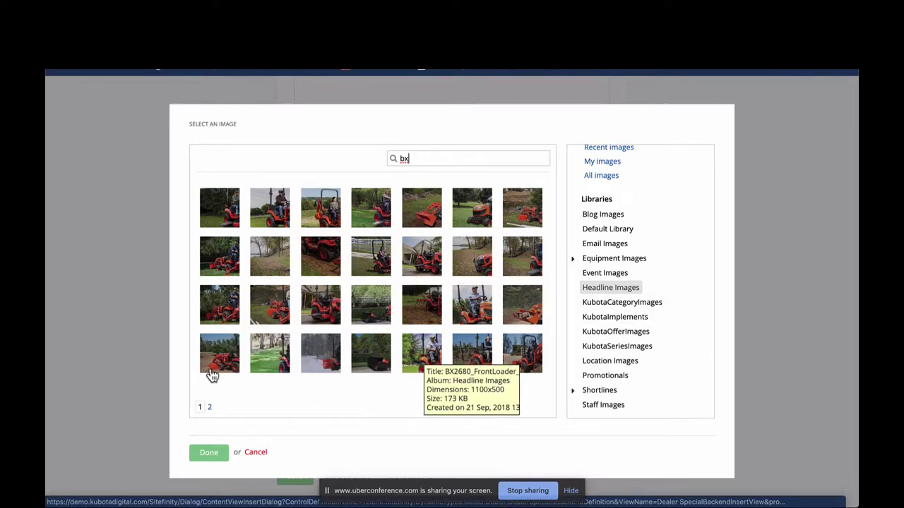
left_click(256, 453)
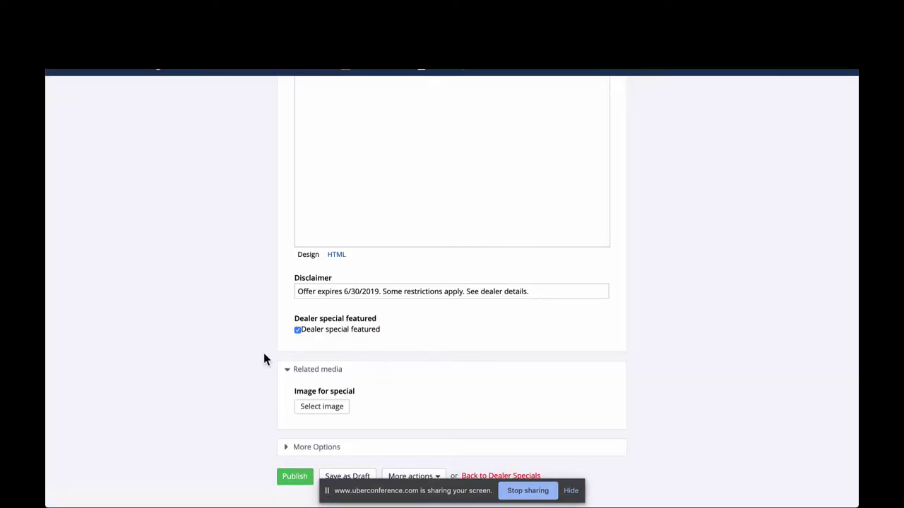
Step: Schedule the special by setting its unpublish date to 06/30/2019 at 23:00
scroll(255, 293, "up", 5)
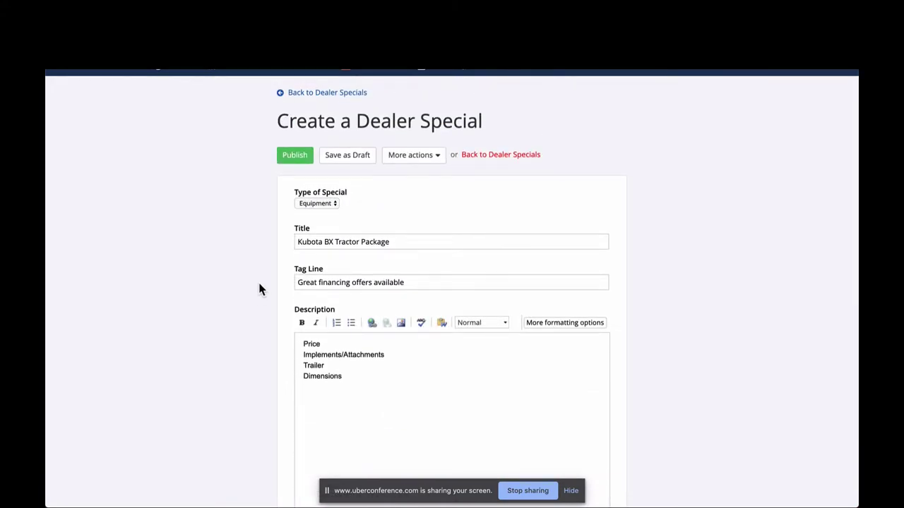
left_click(426, 161)
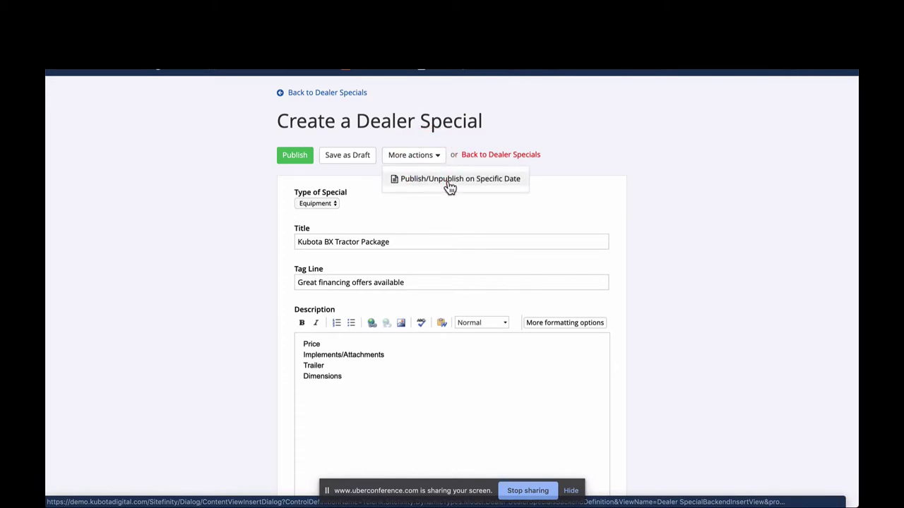
left_click(449, 185)
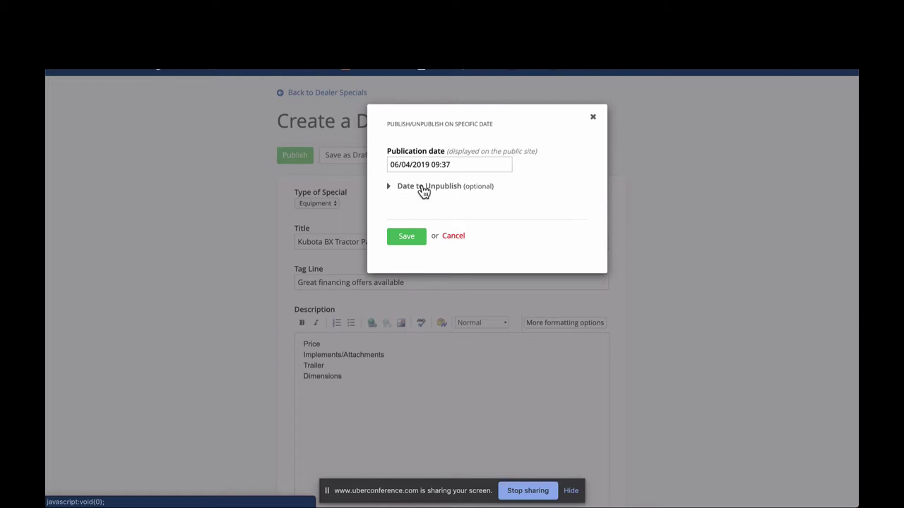
left_click(388, 187)
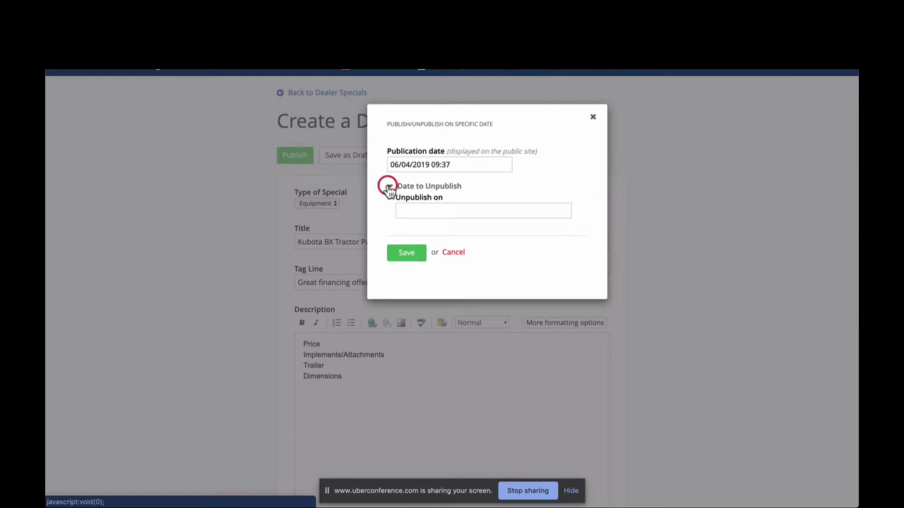
left_click(426, 212)
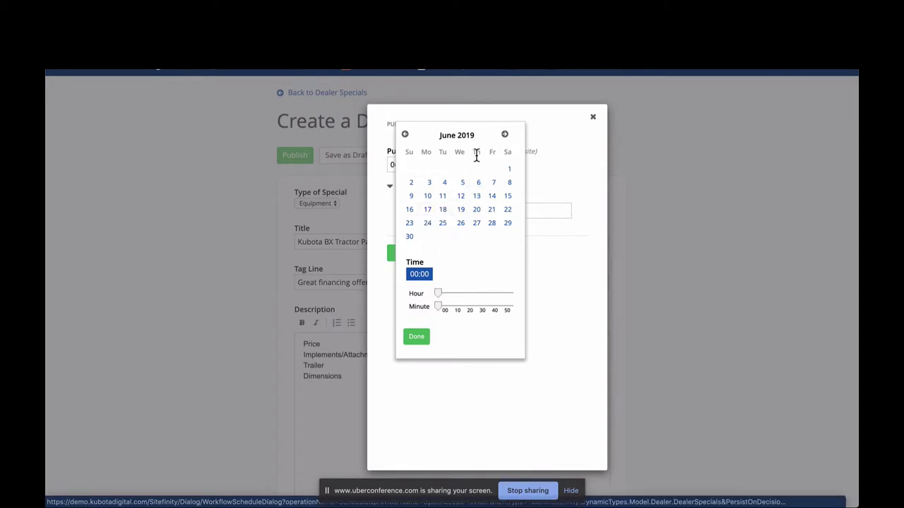
left_click(409, 238)
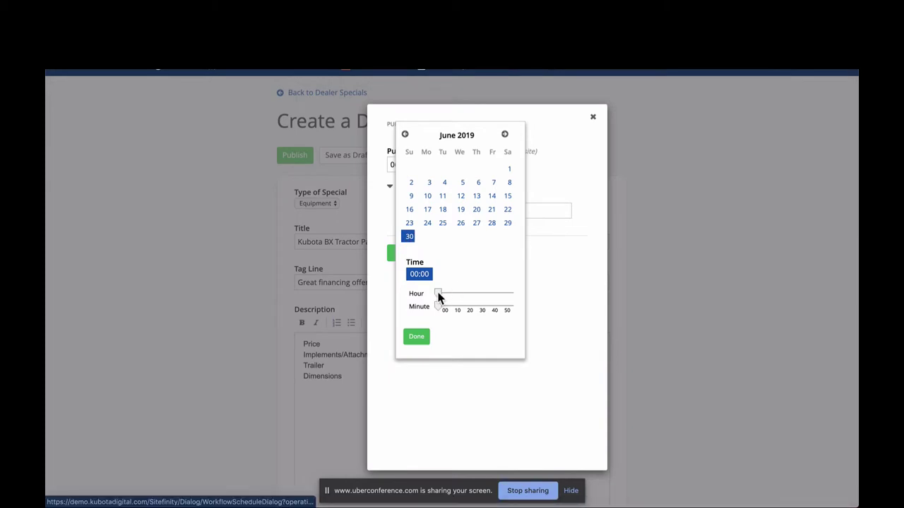
left_click_drag(438, 297, 522, 298)
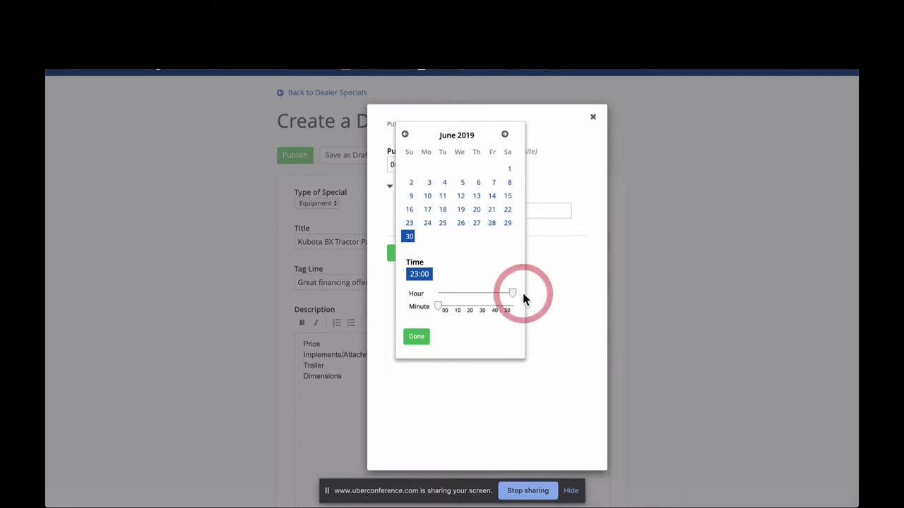
left_click(416, 337)
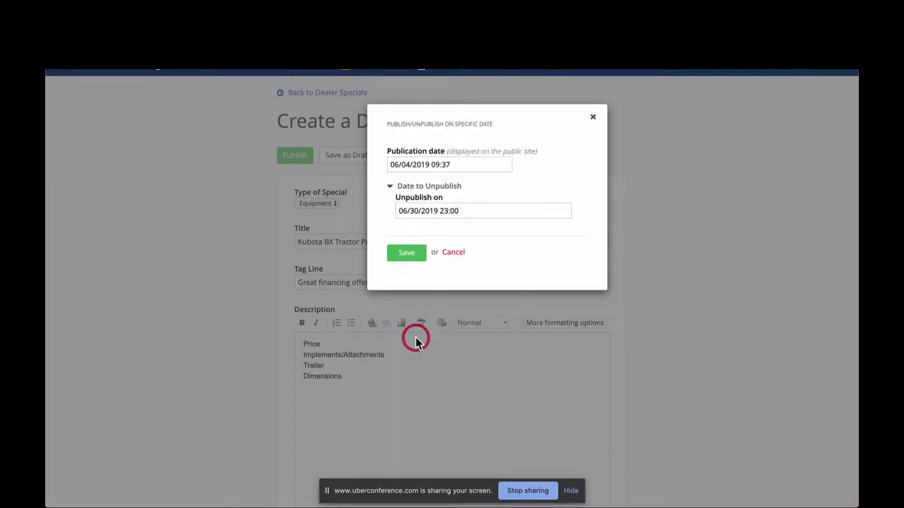
Step: Cancel the publish/unpublish scheduling and return to the Dealer Specials list, discarding the unsaved special
left_click(454, 254)
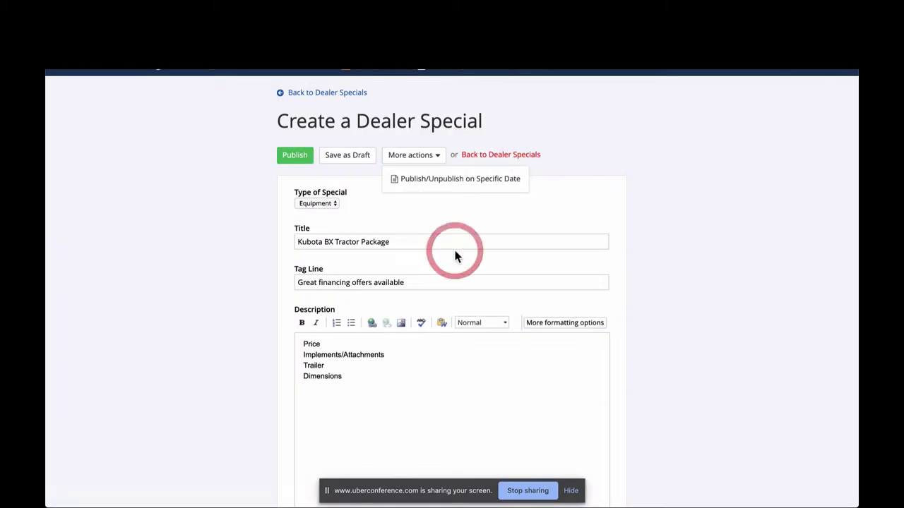
left_click(358, 174)
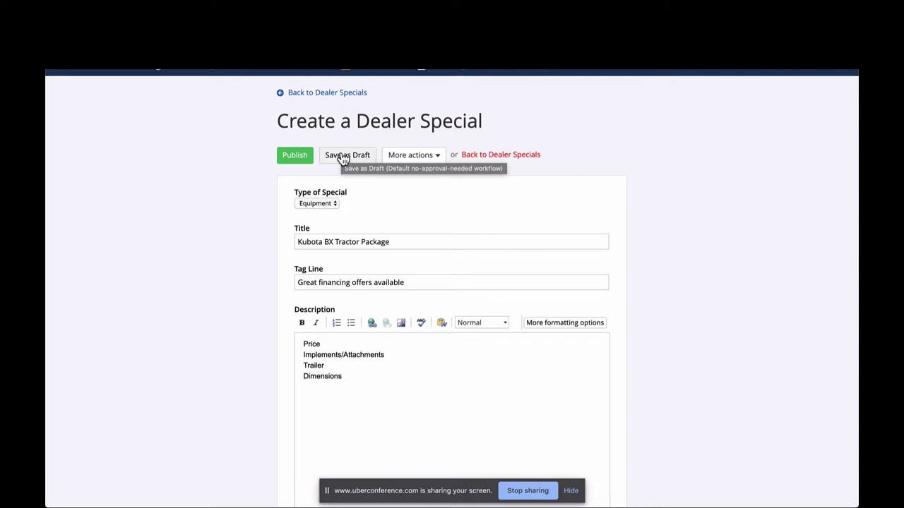
left_click(360, 96)
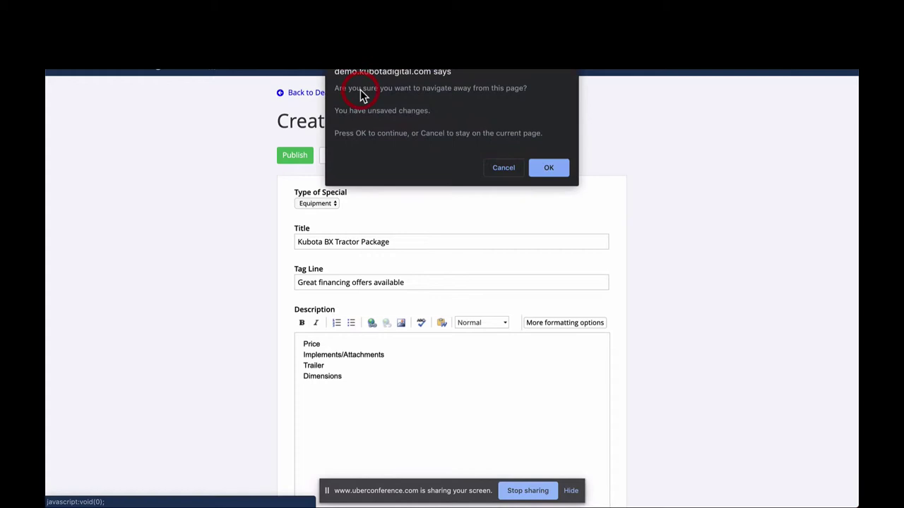
left_click(556, 165)
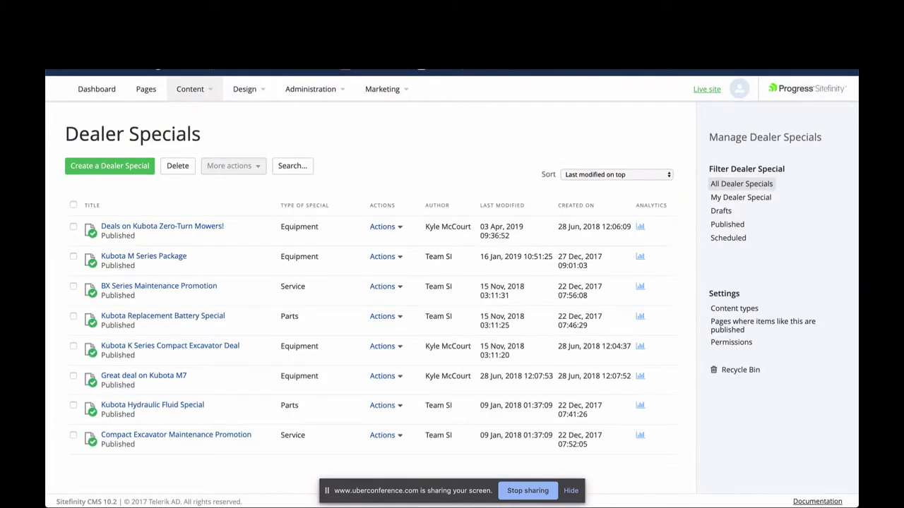
Step: Switch to the live dealer website and look over the Current Specials section on its homepage
key("ctrl+Tab")
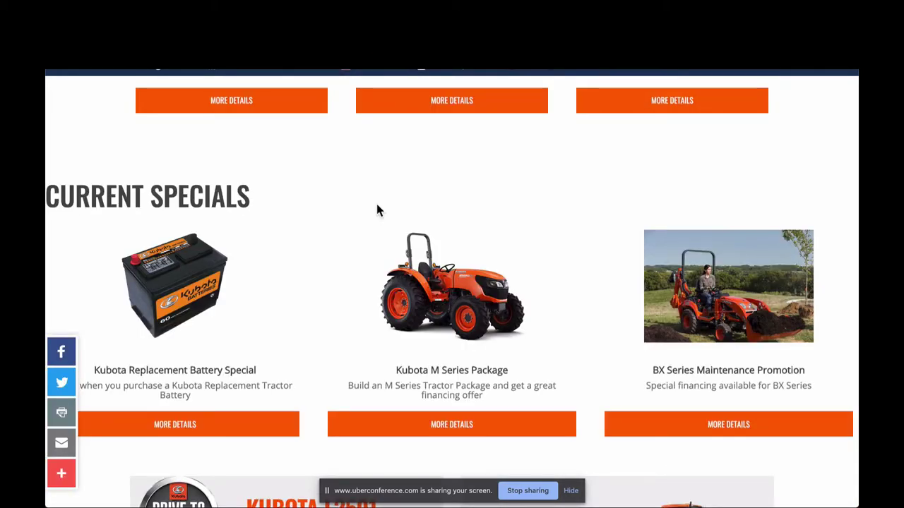
scroll(375, 205, "down", 3)
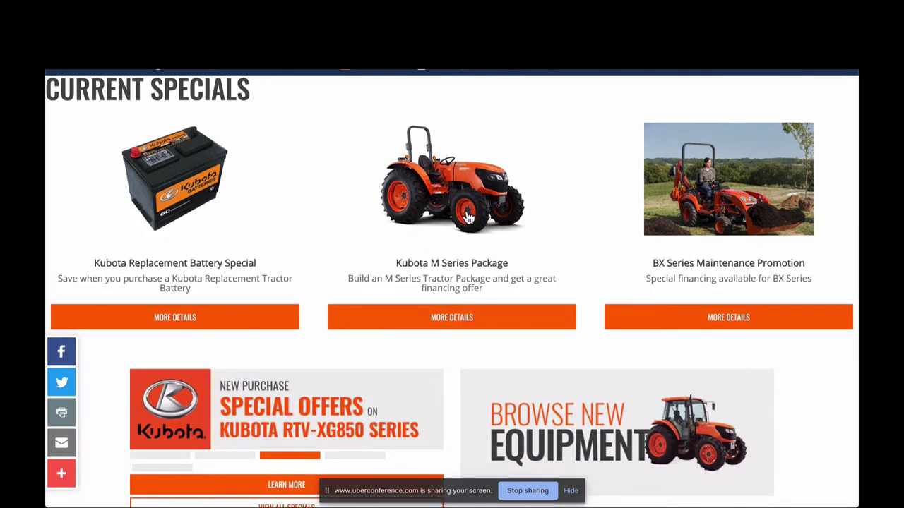
scroll(470, 221, "up", 1)
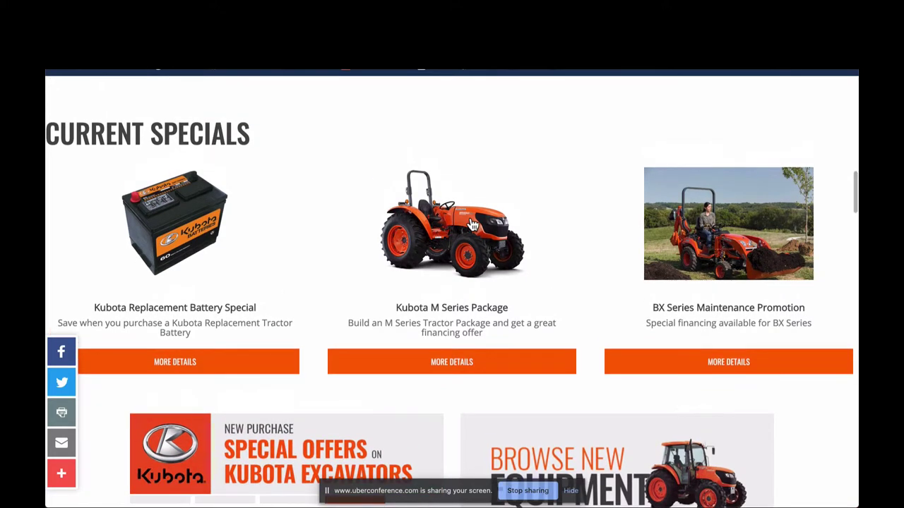
Step: Switch to UberConference, mute all callers, and return to the Dealer Specials list in Sitefinity
key("alt+Tab")
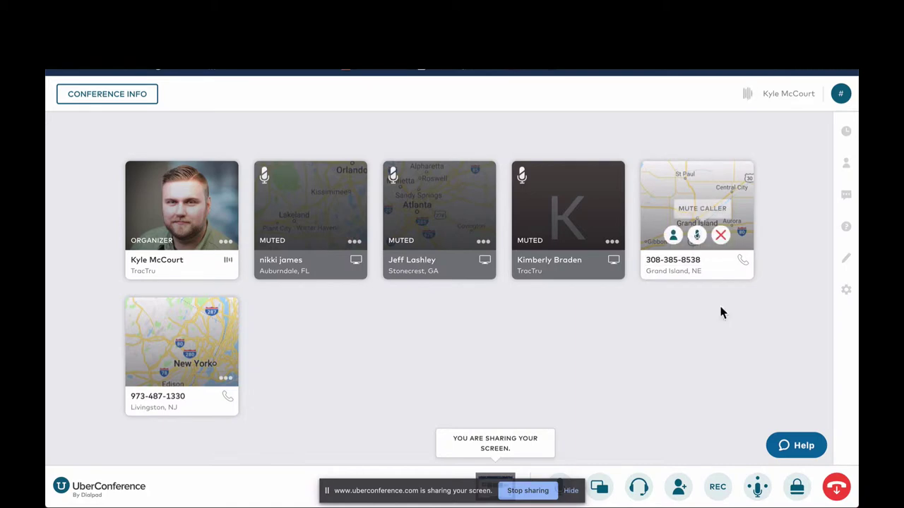
left_click(756, 486)
left_click(595, 329)
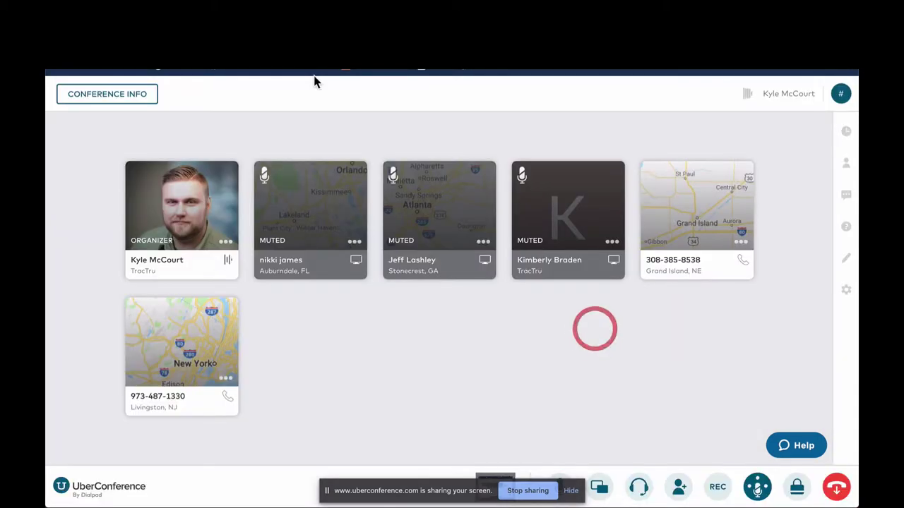
key("alt+Tab")
left_click(377, 125)
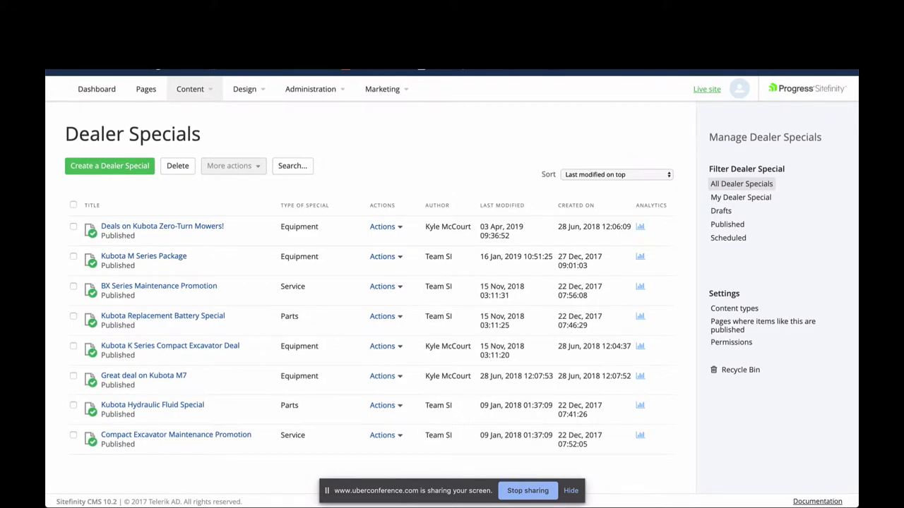
Step: View the hero banner with its search box and call-to-action buttons on the live homepage
key("ctrl+Tab")
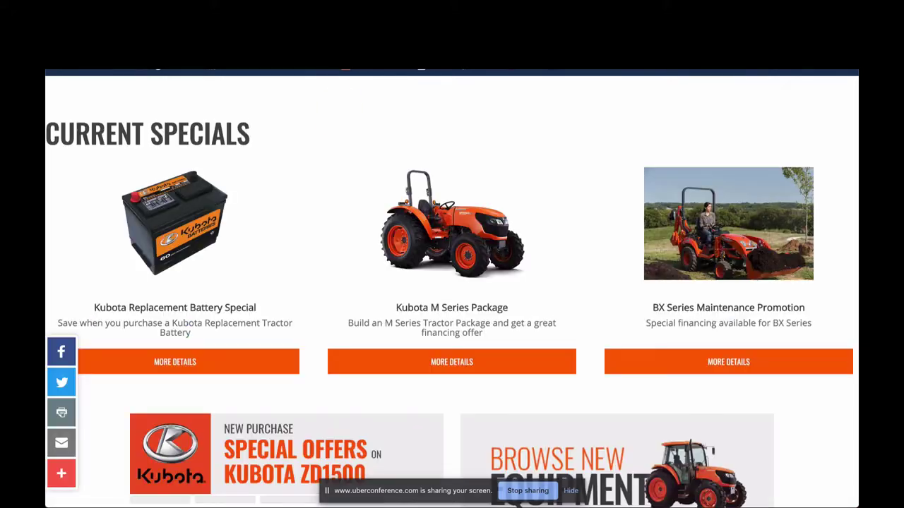
scroll(418, 224, "up", 1)
scroll(416, 223, "up", 10)
scroll(416, 223, "down", 1)
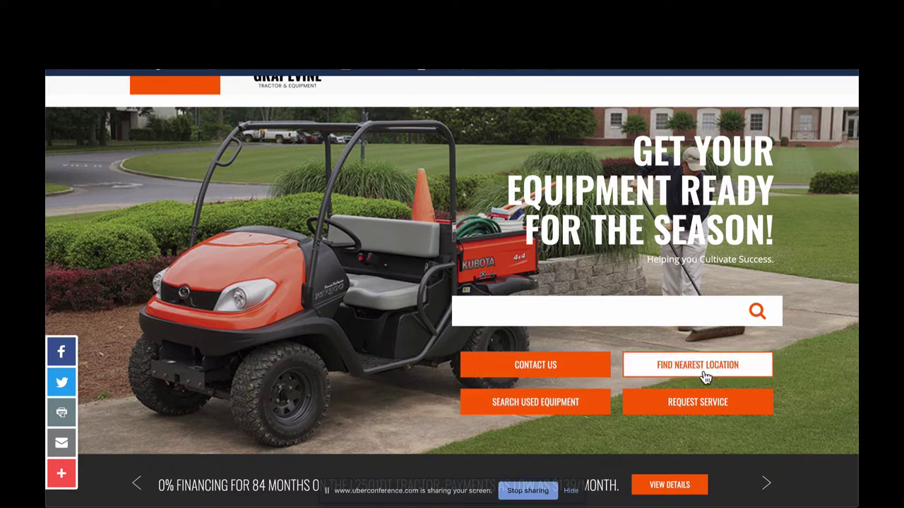
Step: Open the Homepage template from the site's page templates for editing
left_click(256, 102)
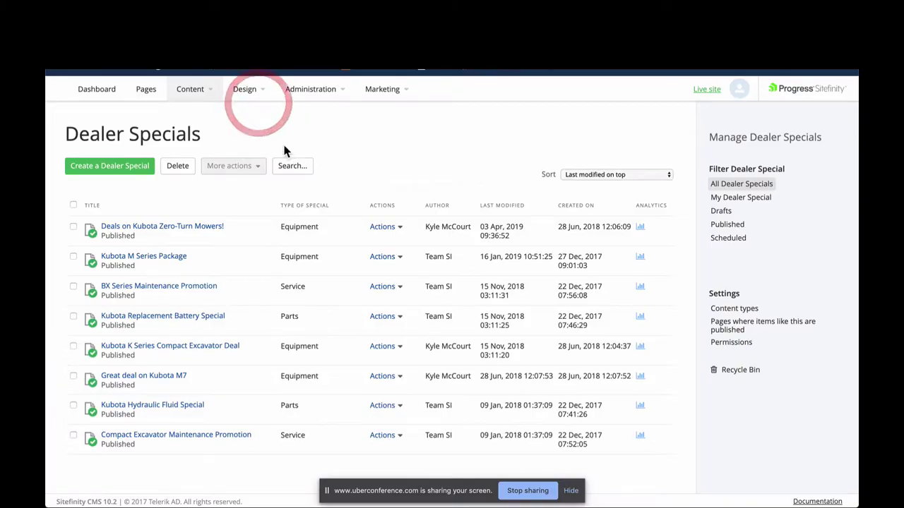
left_click(261, 129)
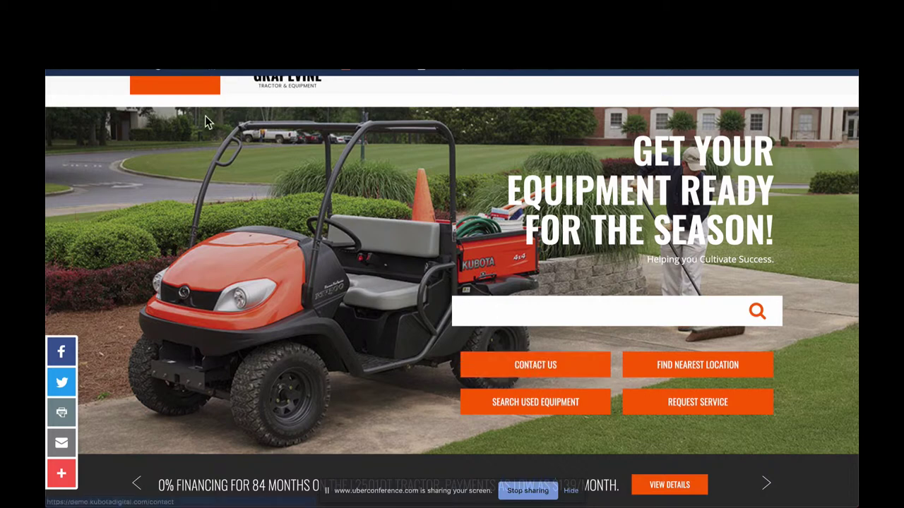
key("ctrl+Tab")
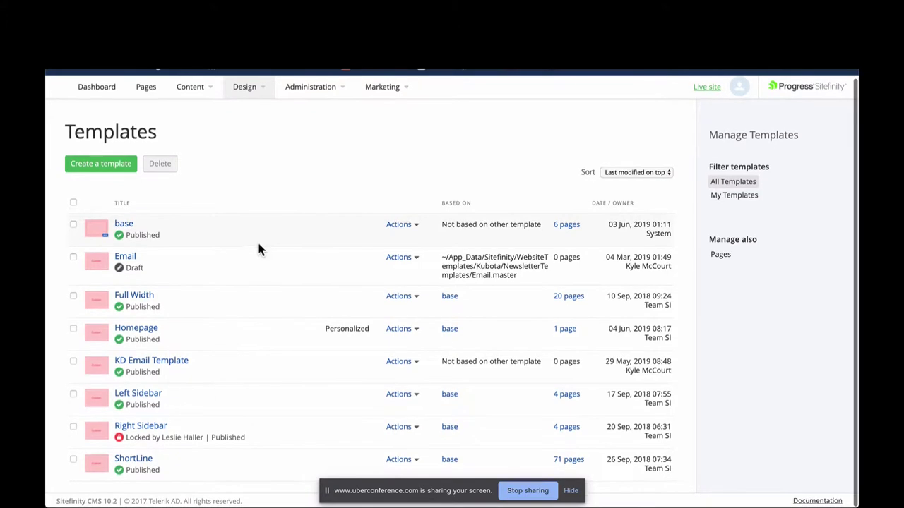
left_click(137, 327)
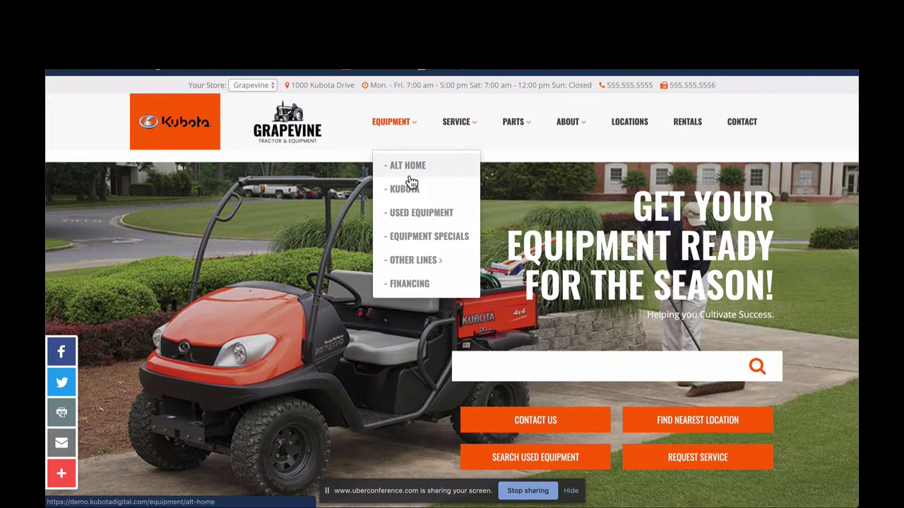
Step: Open the Alt Home page on the live site and look through the slides of its hero carousel
left_click(413, 166)
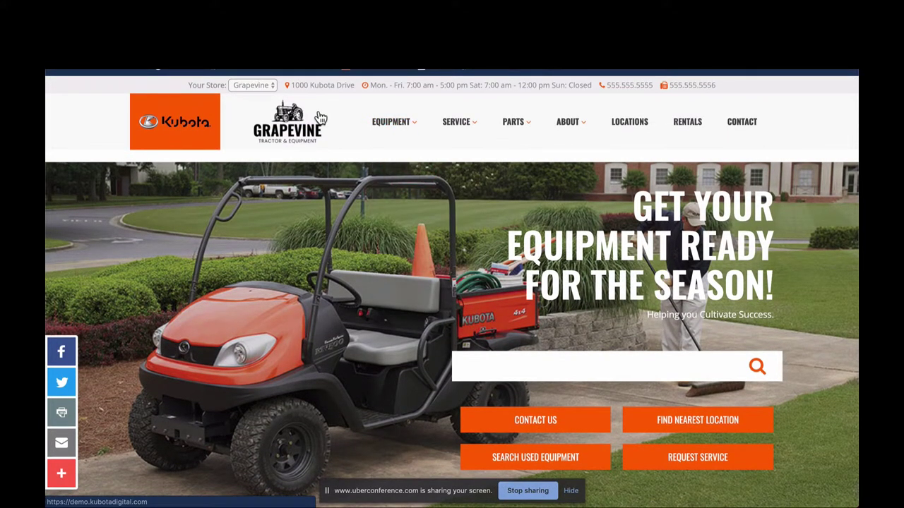
scroll(467, 279, "down", 2)
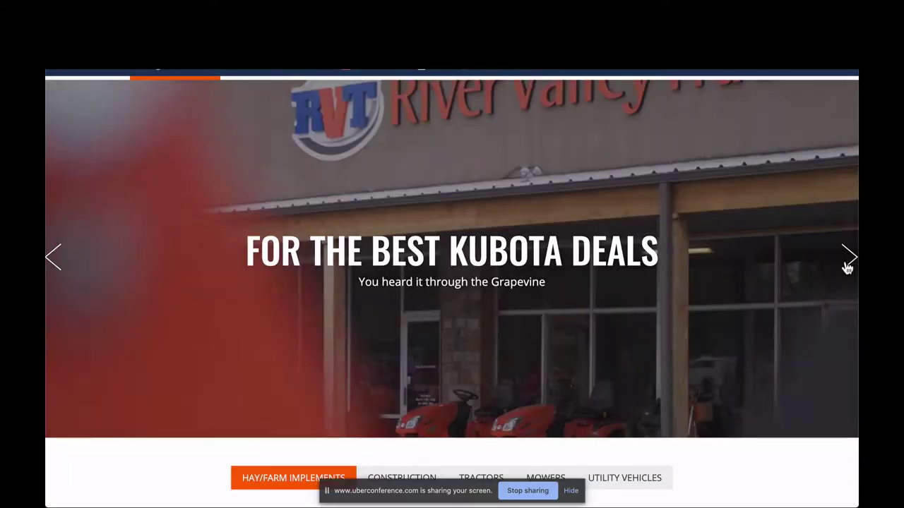
left_click(847, 262)
left_click(846, 262)
scroll(579, 279, "up", 2)
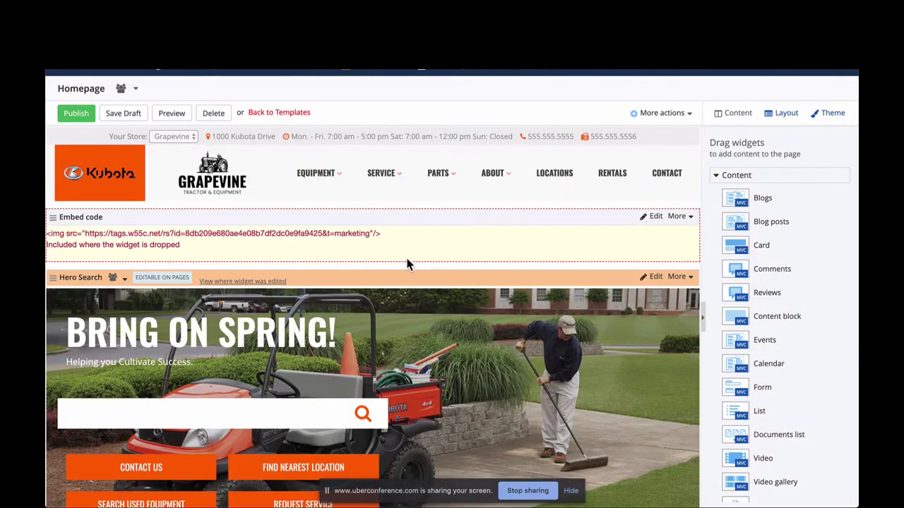
Step: Open the Homepage template's Hero Search widget settings and review its image, text and calls to action
scroll(407, 264, "down", 3)
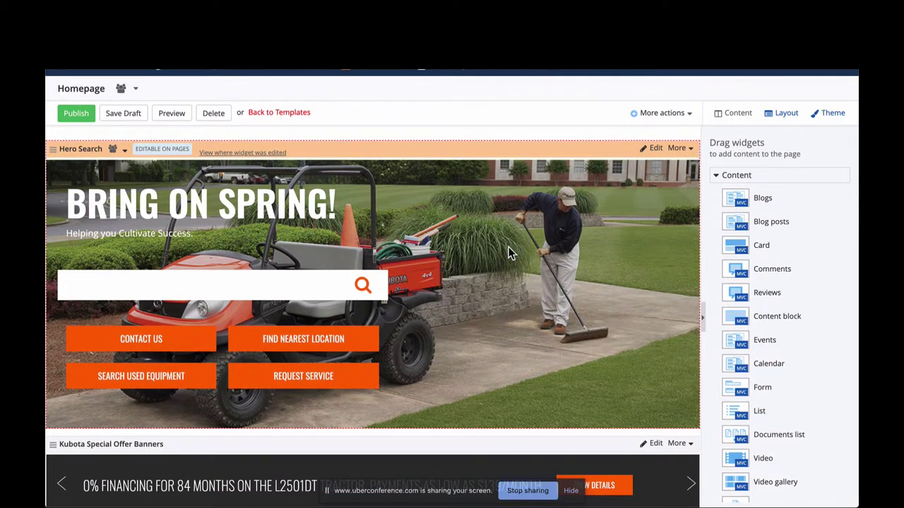
left_click(653, 150)
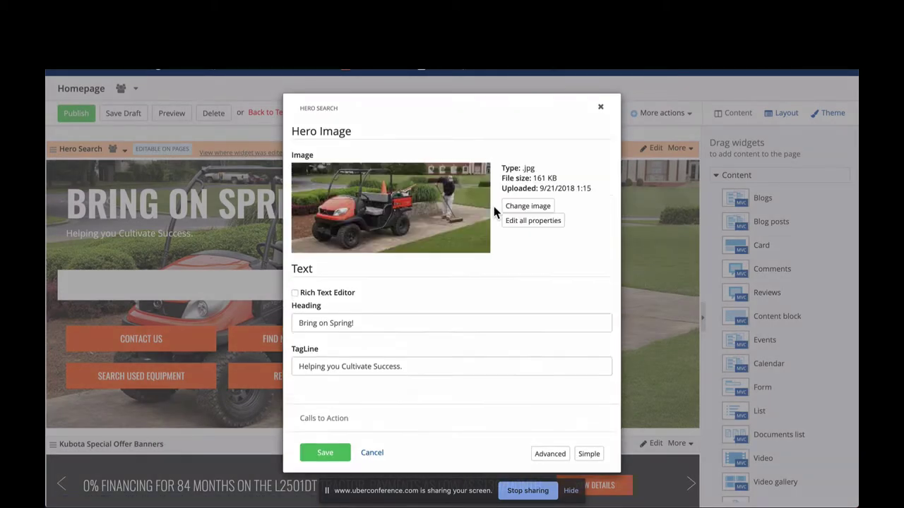
left_click(353, 420)
scroll(401, 267, "down", 3)
scroll(402, 266, "down", 5)
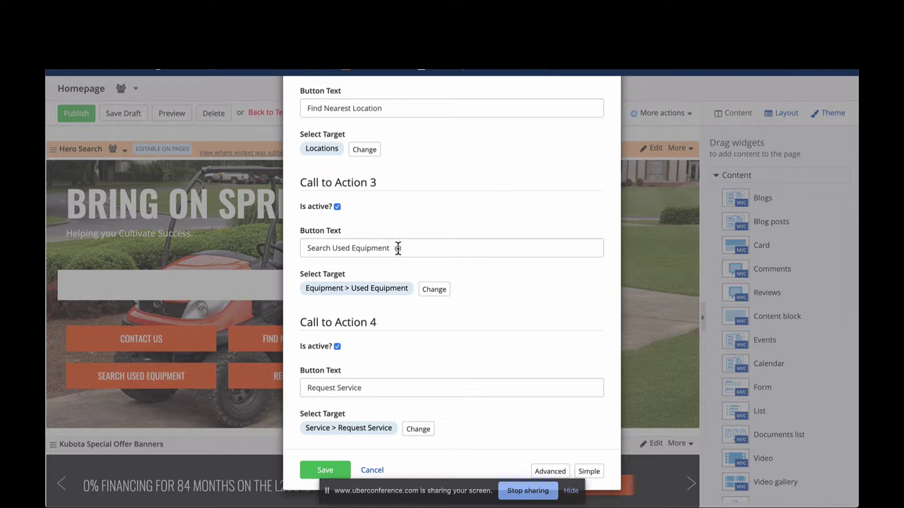
Step: Try changing Call to Action 3's button text to "Tractor Packages", browse the target pages, and cancel the widget edits
triple_click(398, 247)
type("T")
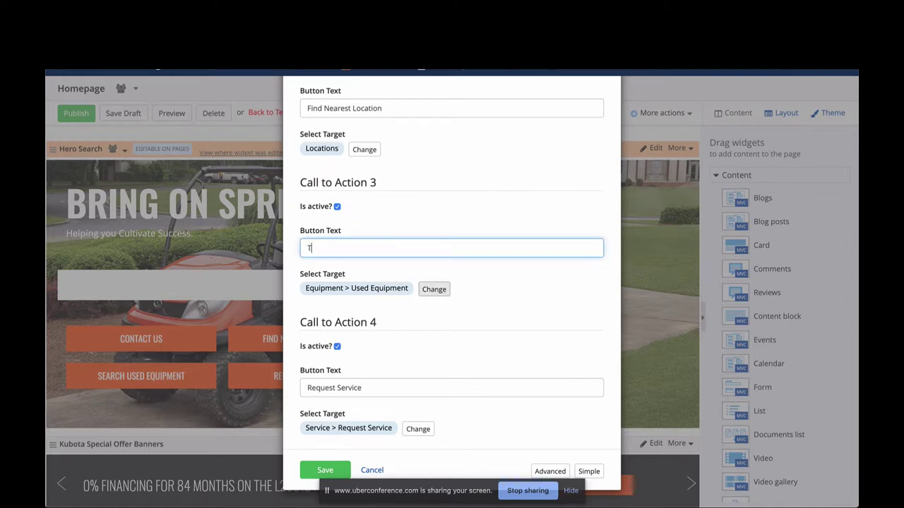
type("ractor Packages")
left_click(435, 292)
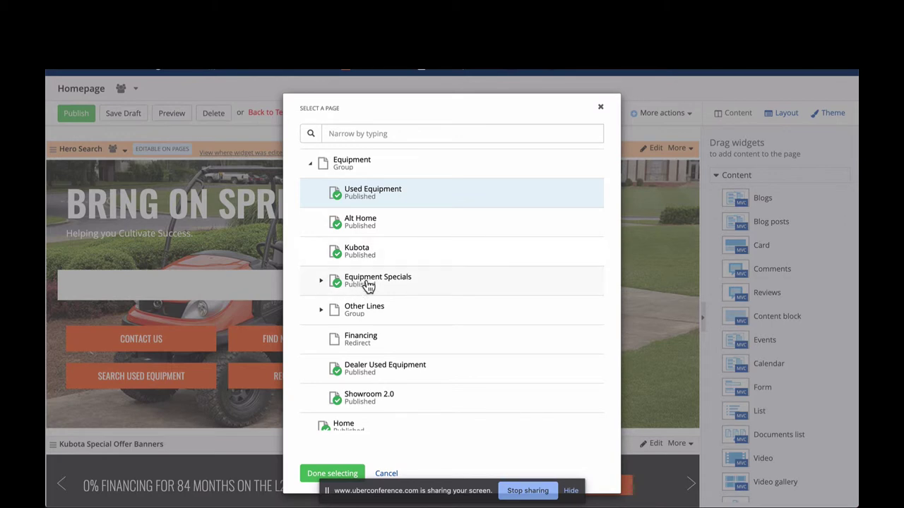
scroll(389, 403, "down", 1)
left_click(384, 473)
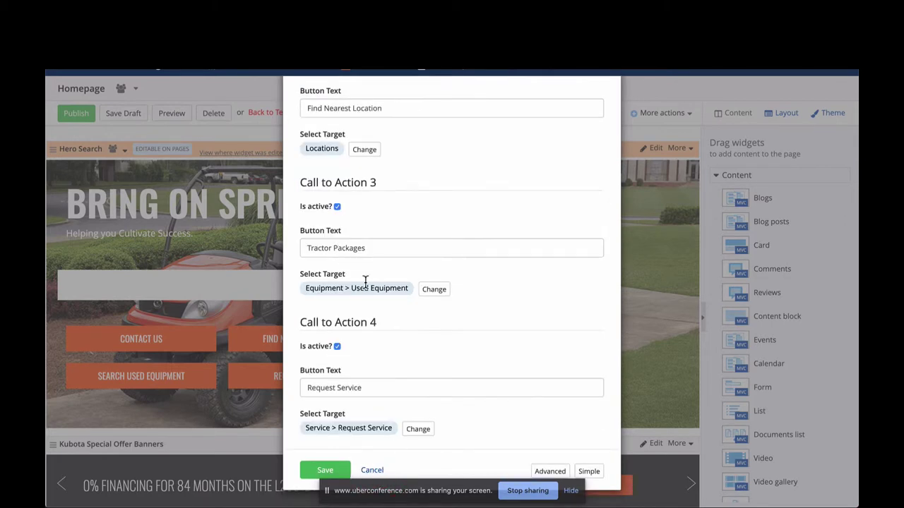
left_click(373, 468)
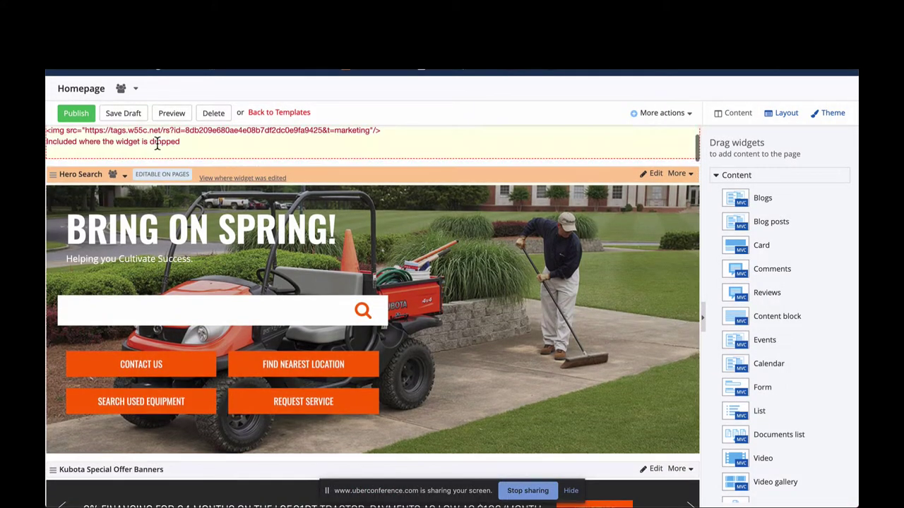
Step: Leave the Homepage template without saving and open the Alt Home page under Equipment for editing
left_click(261, 118)
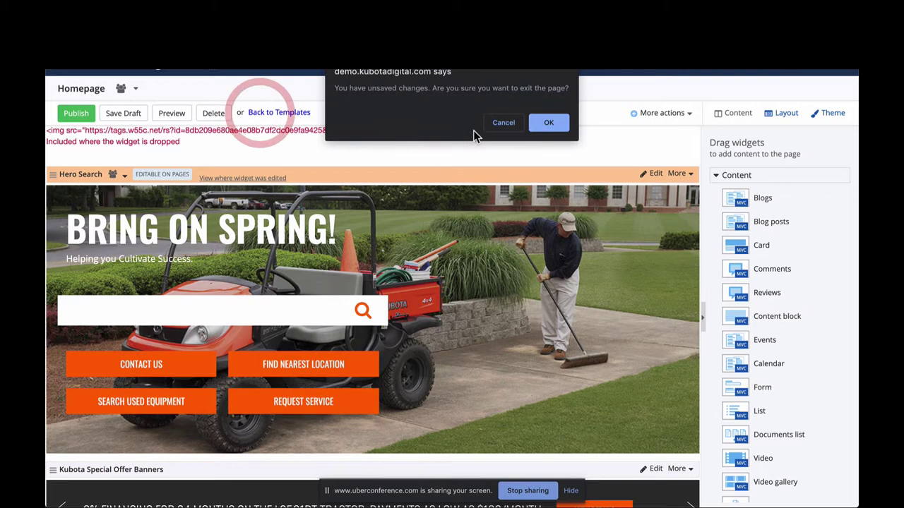
left_click(561, 122)
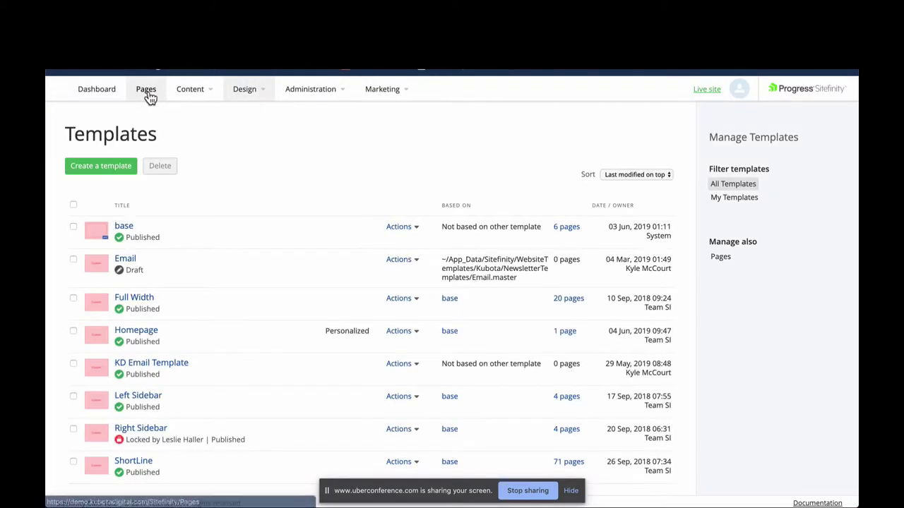
left_click(148, 94)
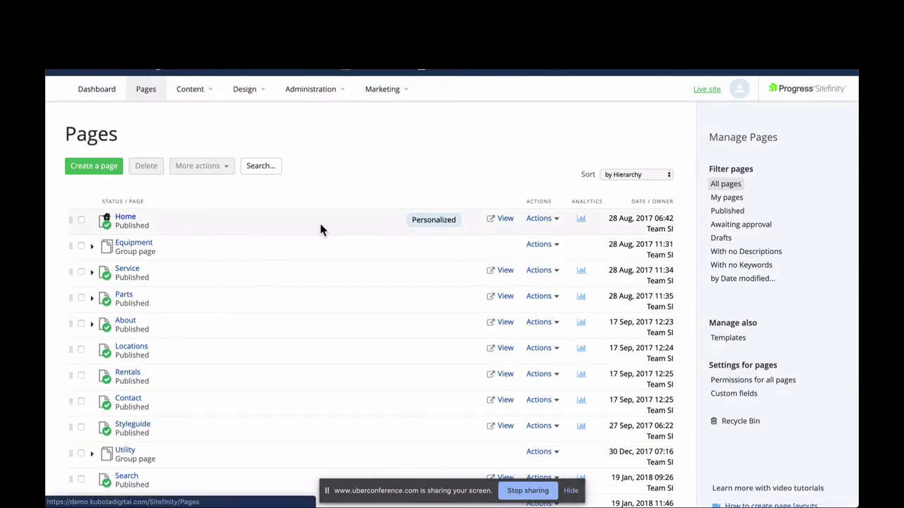
left_click(81, 245)
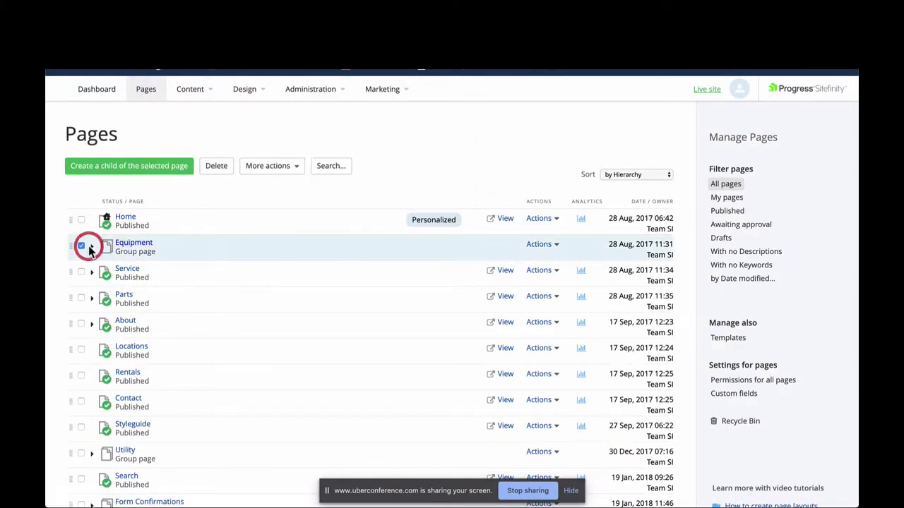
left_click(91, 246)
left_click(145, 271)
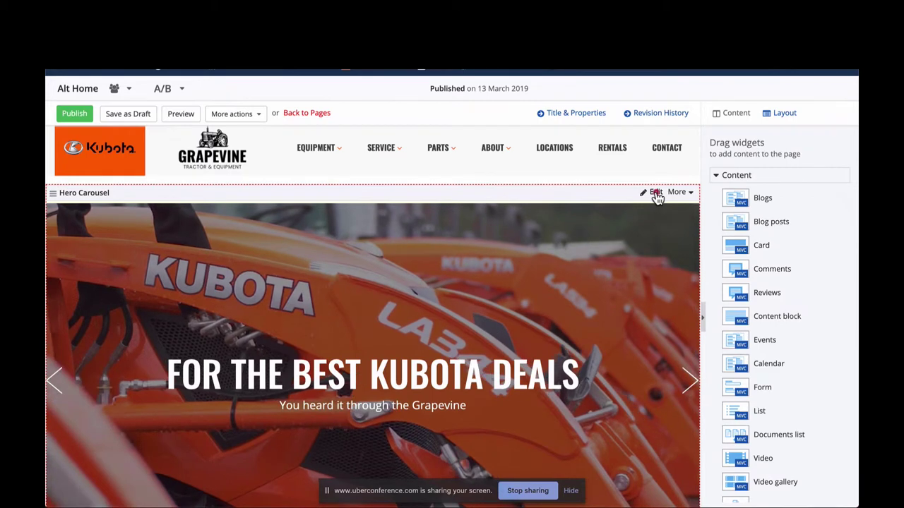
Step: In the Hero Carousel settings of the Alt Home page, set the expiration date of Item #2 to 29-June-2019
left_click(655, 193)
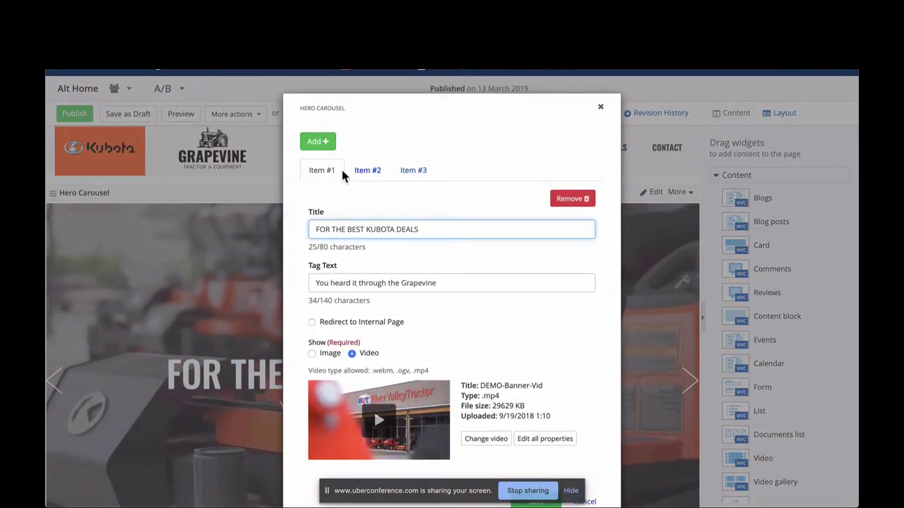
left_click(315, 141)
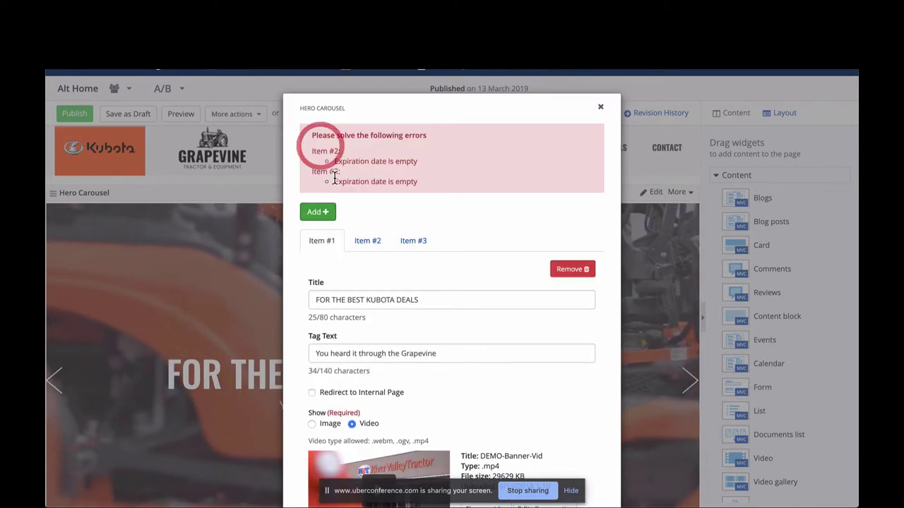
left_click(367, 240)
scroll(382, 317, "down", 3)
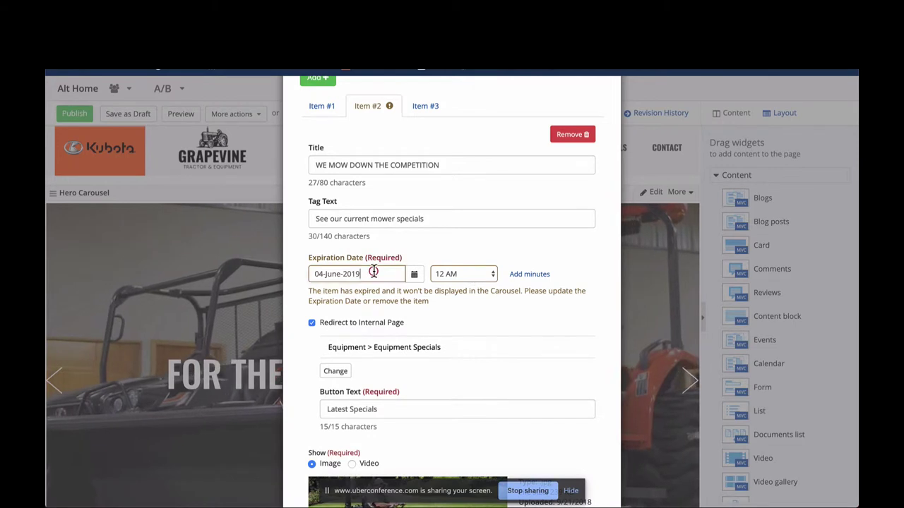
left_click(413, 274)
left_click(459, 390)
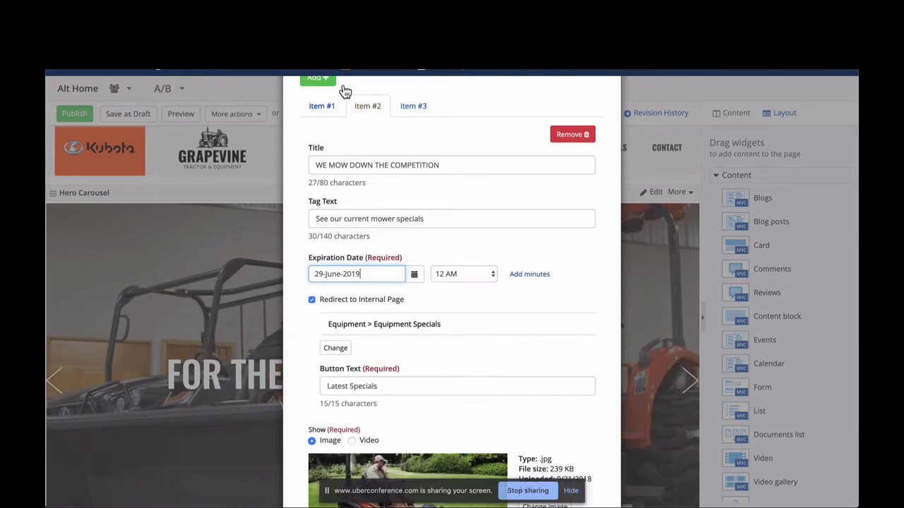
Step: Set the expiration date of the carousel's Item #3 to 29-June-2019
left_click(405, 109)
left_click(414, 274)
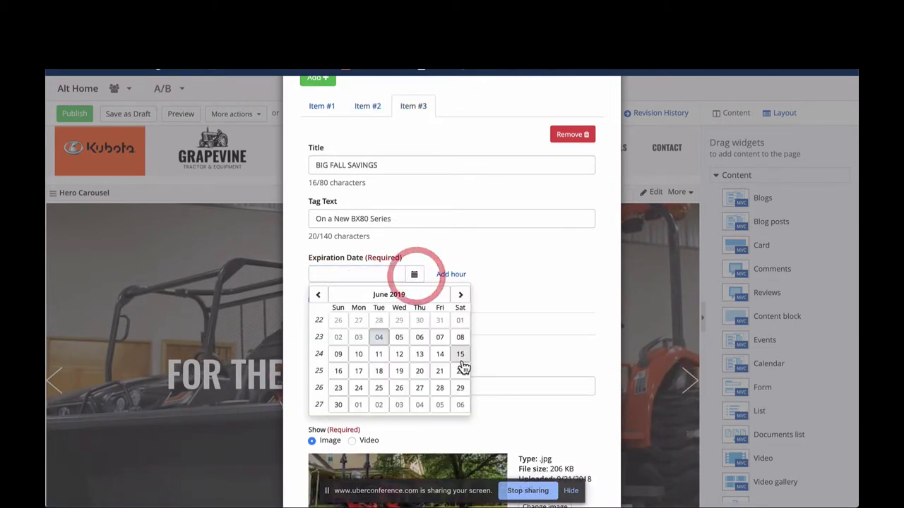
left_click(460, 388)
left_click(417, 104)
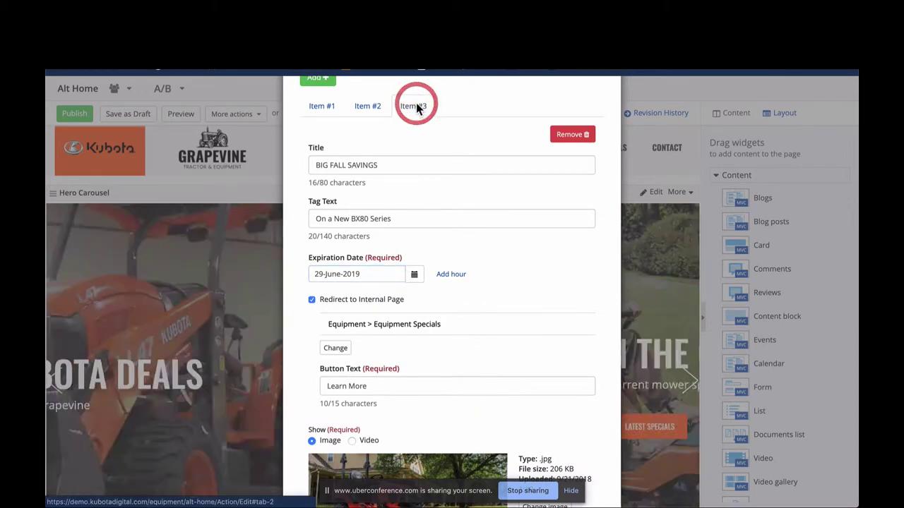
Step: Add a fourth item to the Hero Carousel and title it "SAVE BIG ON TRACTOR PACKAGES"
left_click(328, 82)
left_click(414, 180)
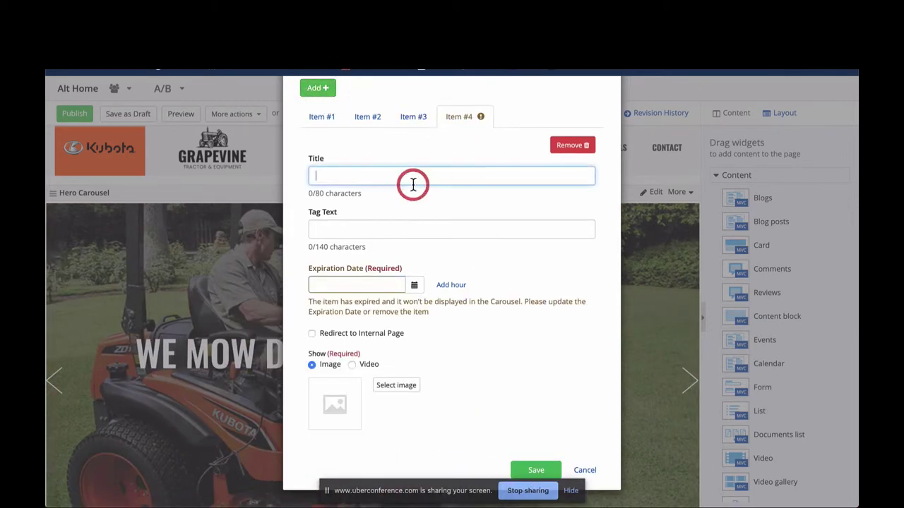
type("TRAC")
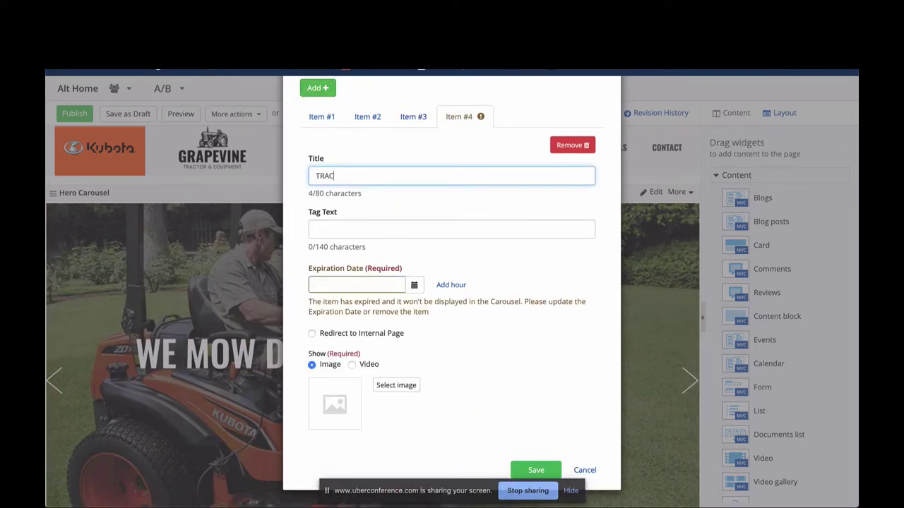
type("TOR PACKAG")
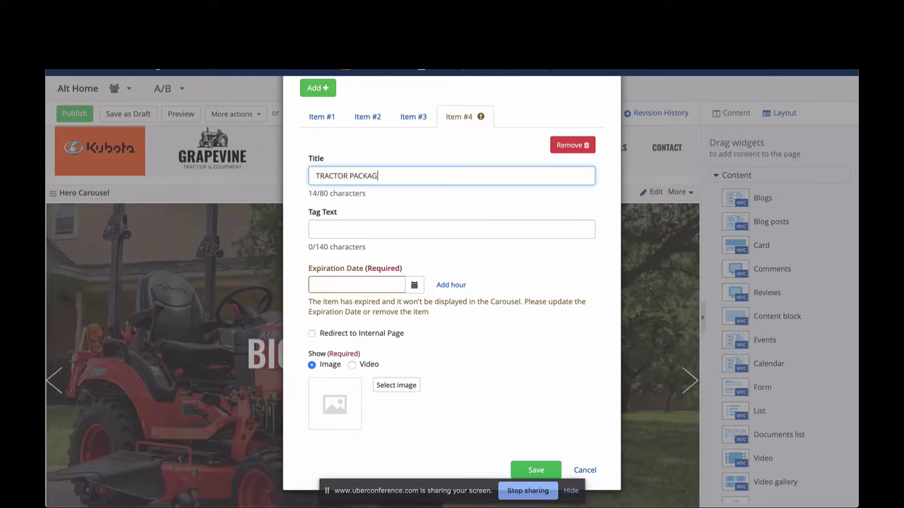
type("ES")
left_click(315, 176)
type("SAVE BIG ON")
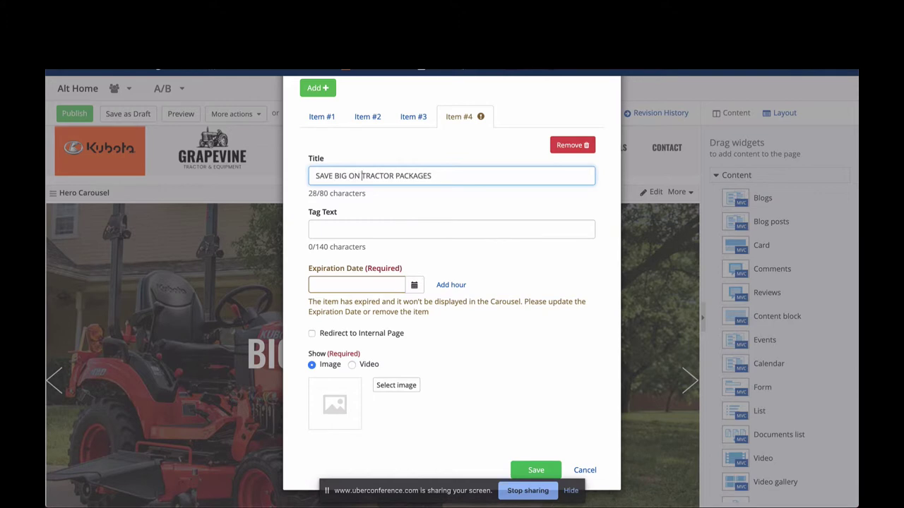
Step: Enter "Financing Available" as the tag text of Item #4
left_click(364, 231)
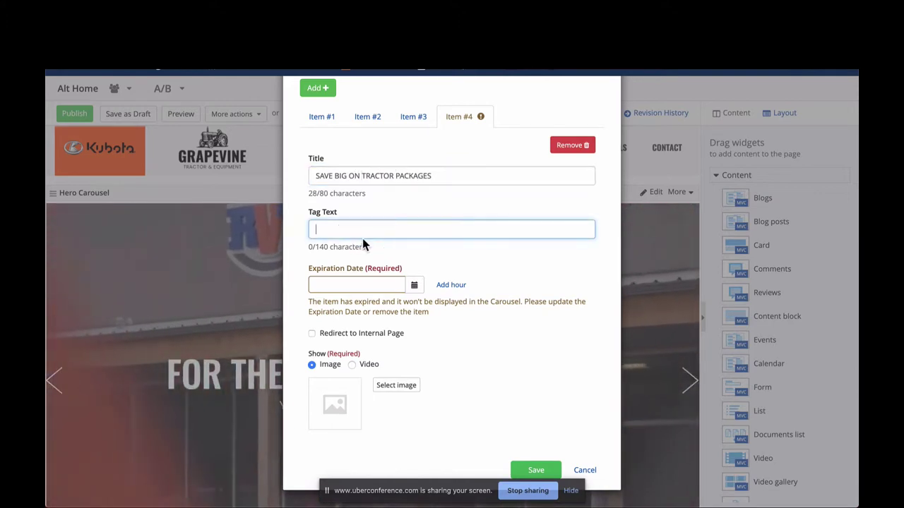
type("finan")
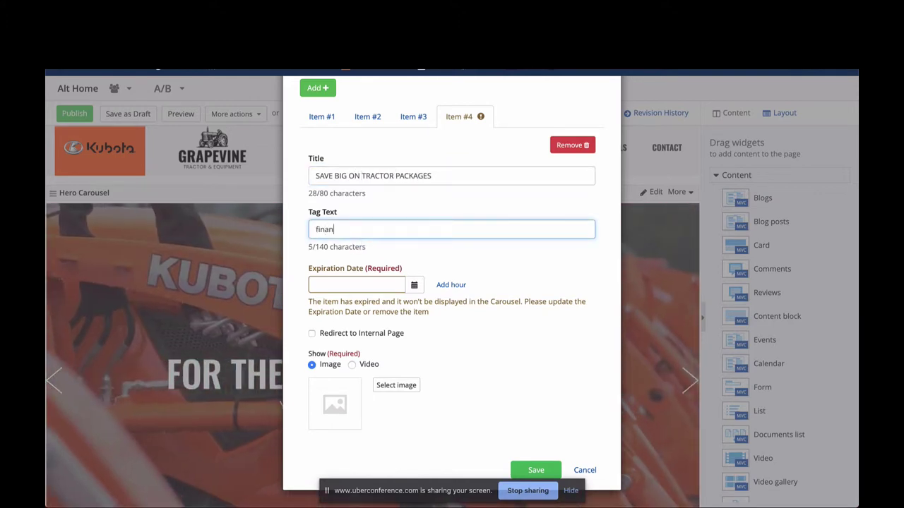
key("BackSpace")
key("BackSpace")
key("BackSpace")
key("BackSpace")
key("BackSpace")
type("Financing")
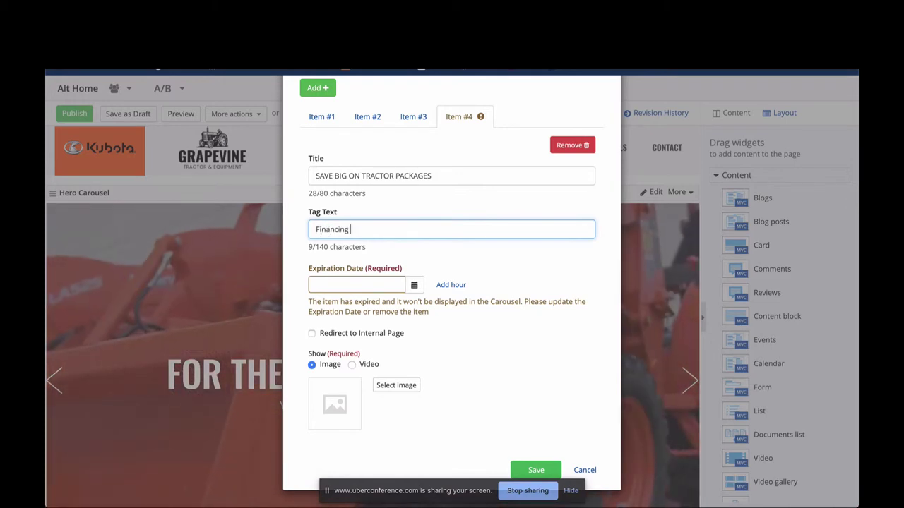
type(" Available")
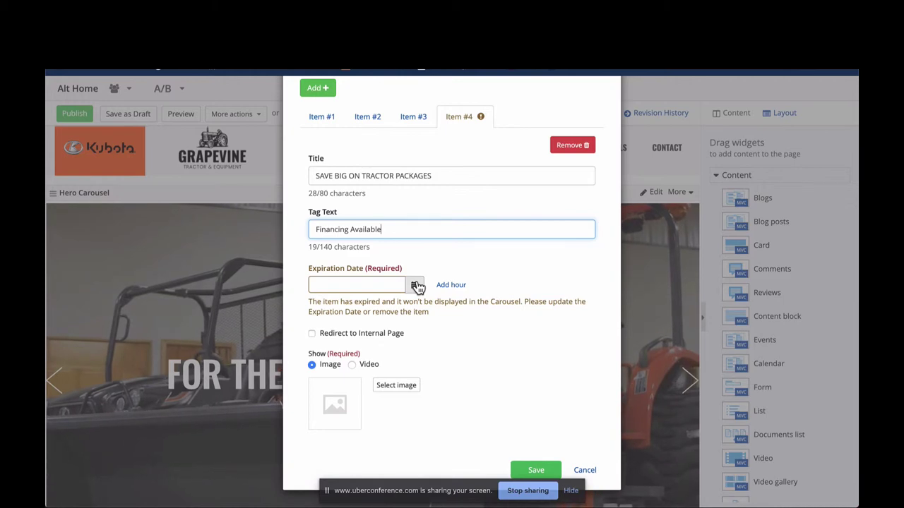
Step: Set Item #4 to expire on 30-June-2019 at 11 PM
left_click(415, 285)
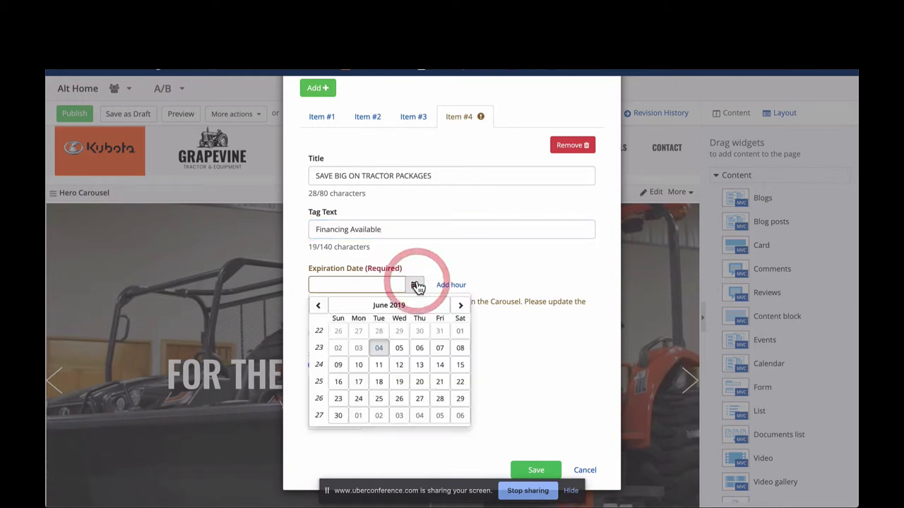
left_click(460, 308)
left_click(460, 308)
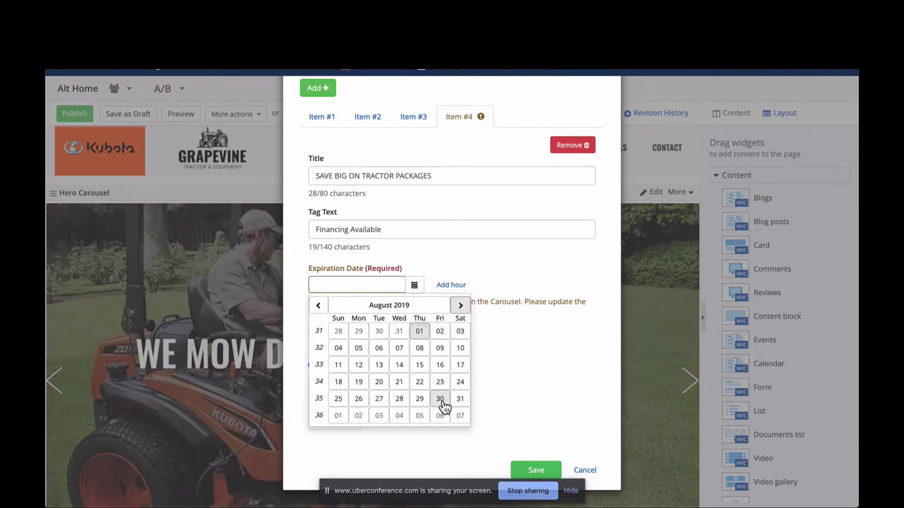
left_click(318, 305)
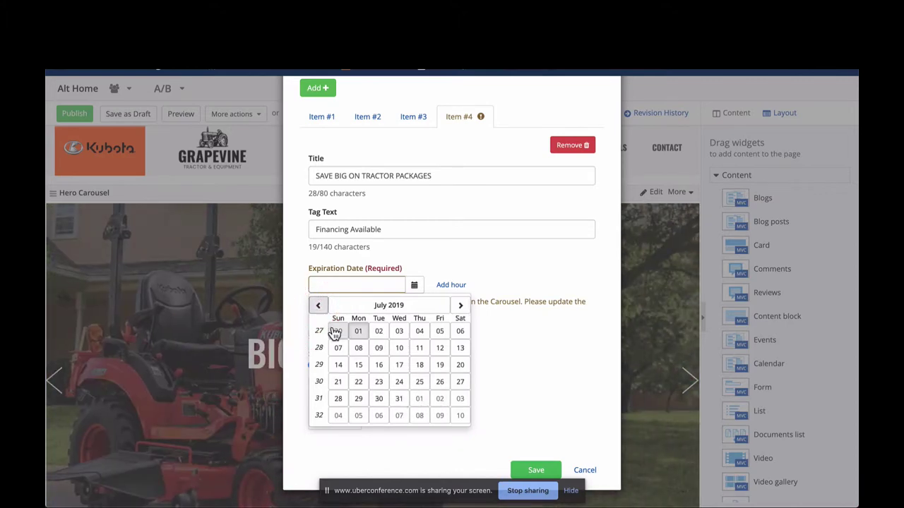
left_click(336, 331)
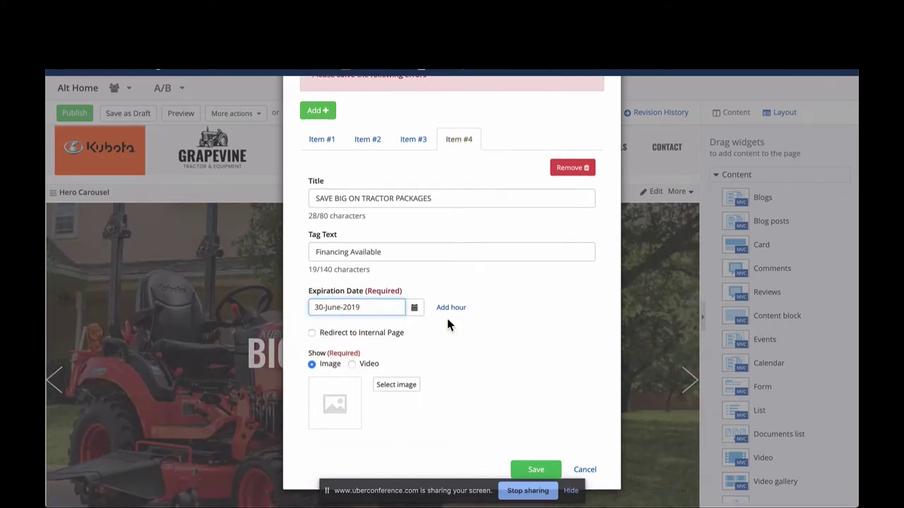
left_click(452, 313)
left_click(486, 310)
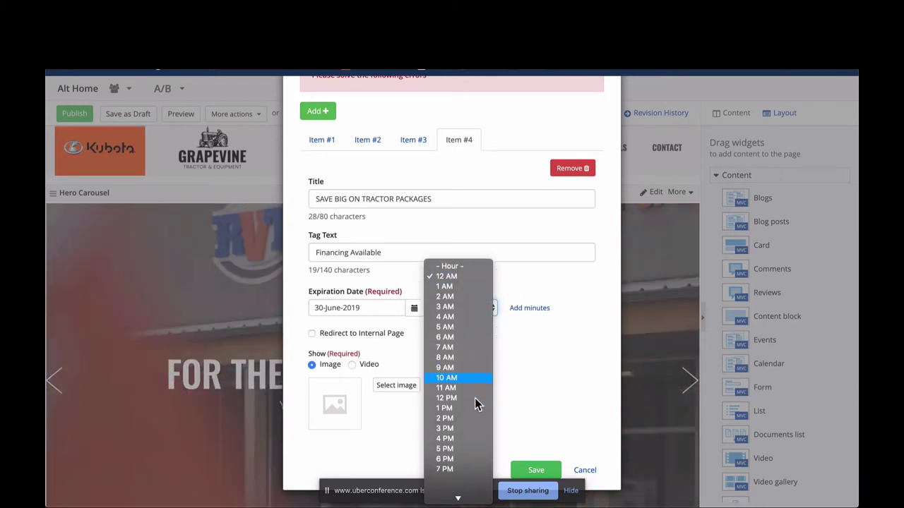
left_click(467, 495)
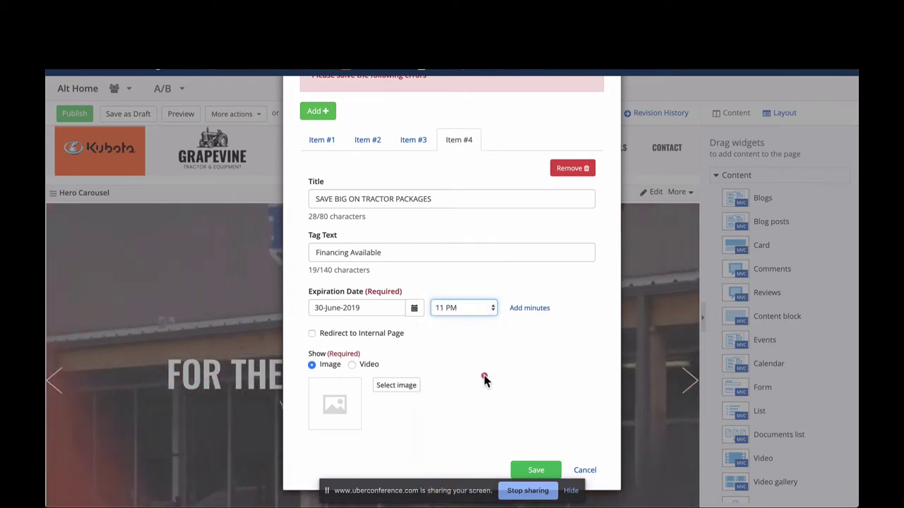
left_click(483, 375)
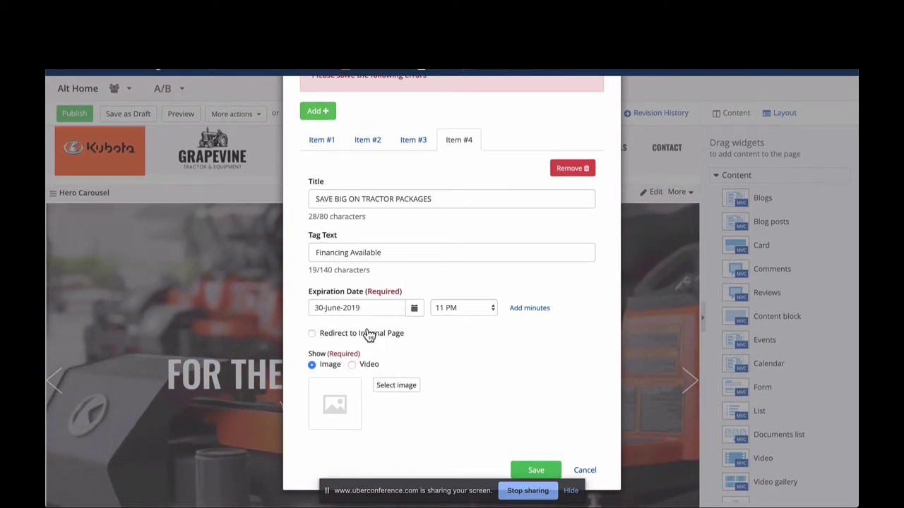
Step: Redirect Item #4 to the internal page Equipment > Equipment Specials, keeping the button text "Learn More"
left_click(311, 333)
scroll(312, 332, "down", 1)
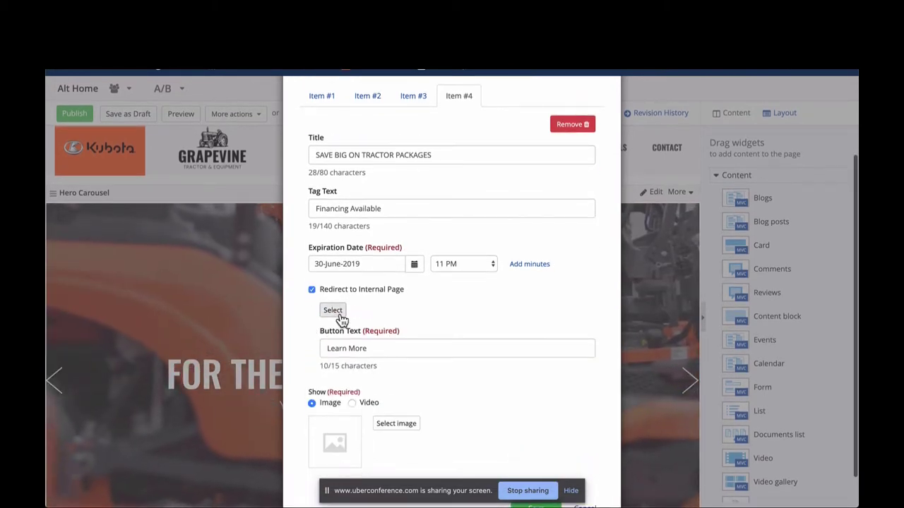
left_click(338, 315)
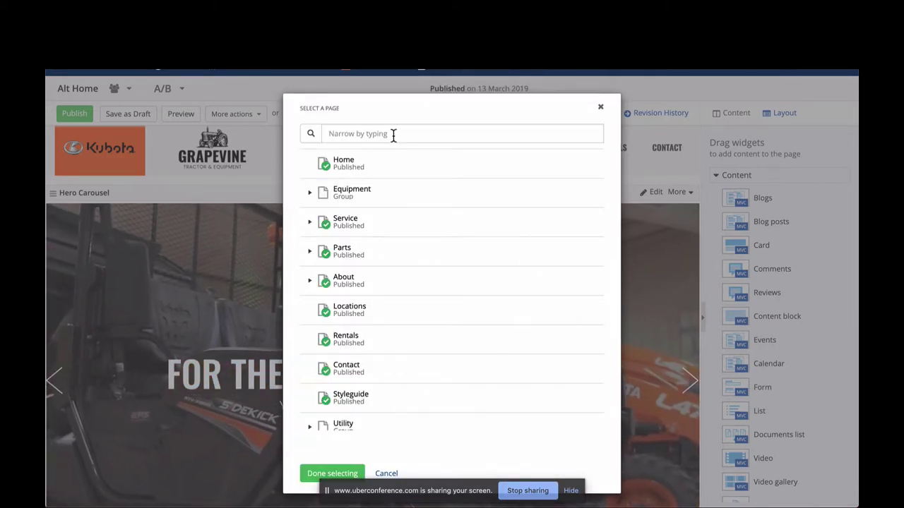
left_click(310, 194)
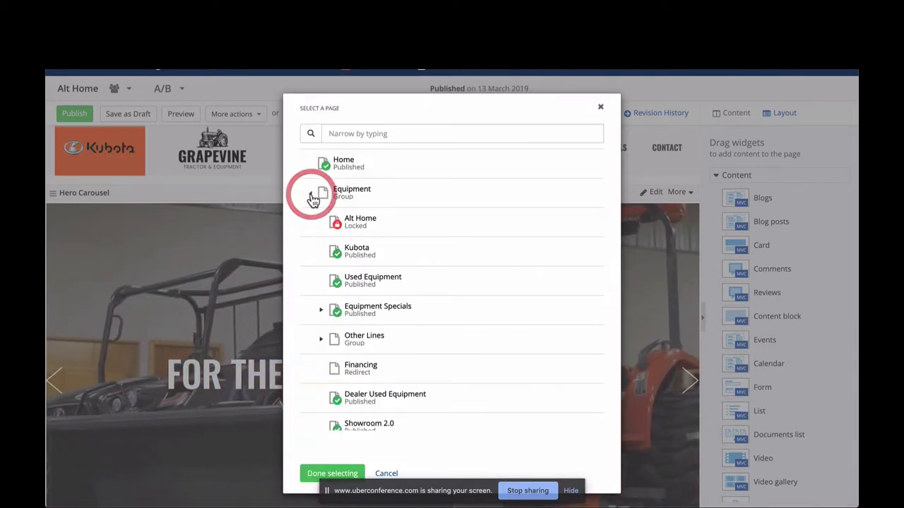
left_click(383, 310)
left_click(332, 476)
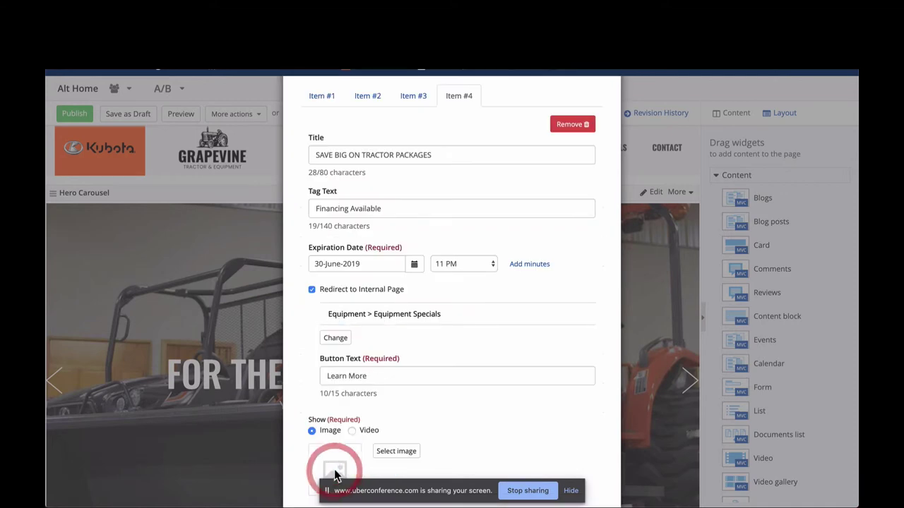
left_click(359, 376)
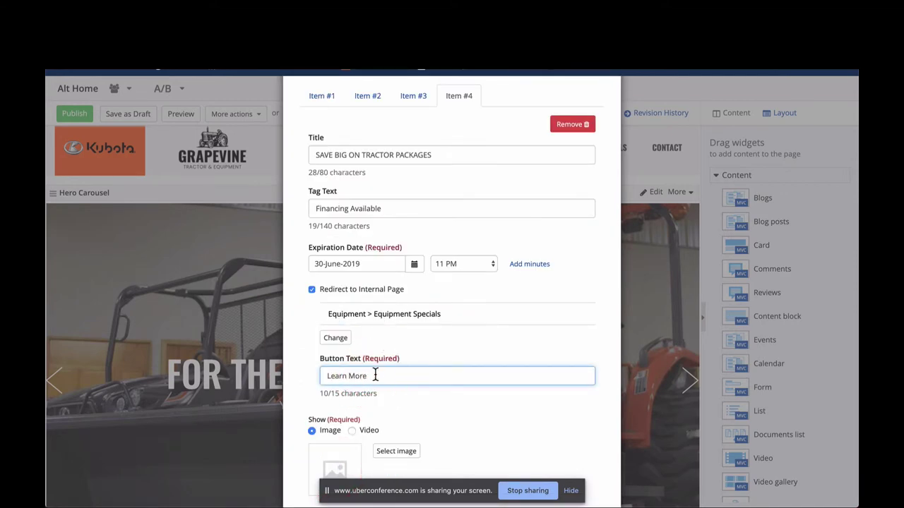
scroll(373, 375, "down", 2)
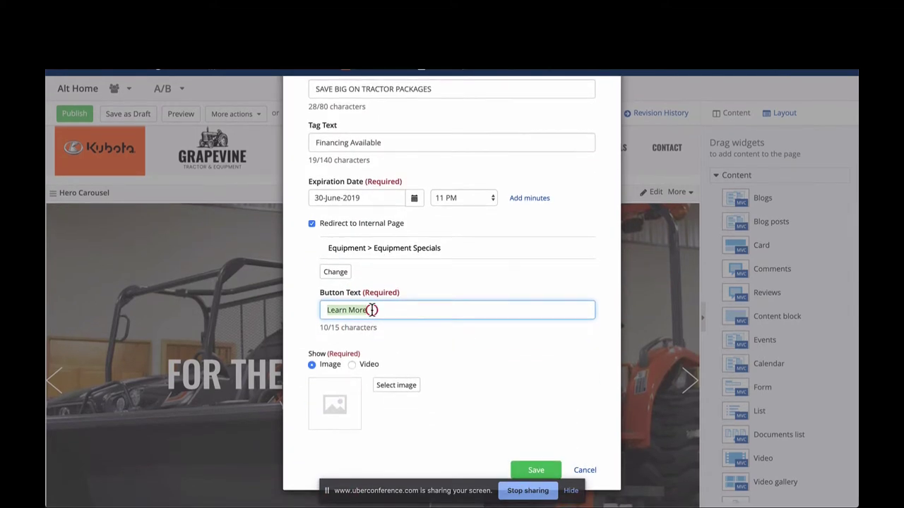
left_click(418, 366)
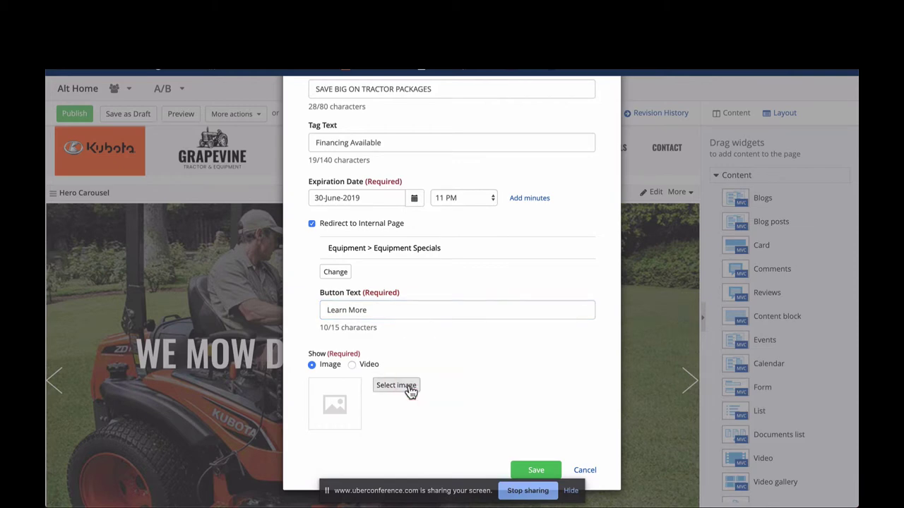
Step: Search the image library for "bx" and use the photo of a red tractor on the lawn before a house as Item #4's image
left_click(408, 387)
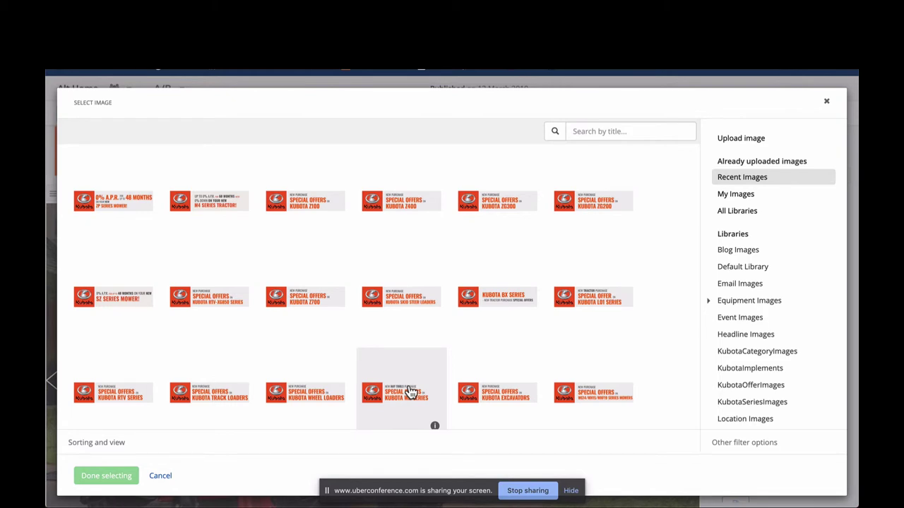
left_click(748, 335)
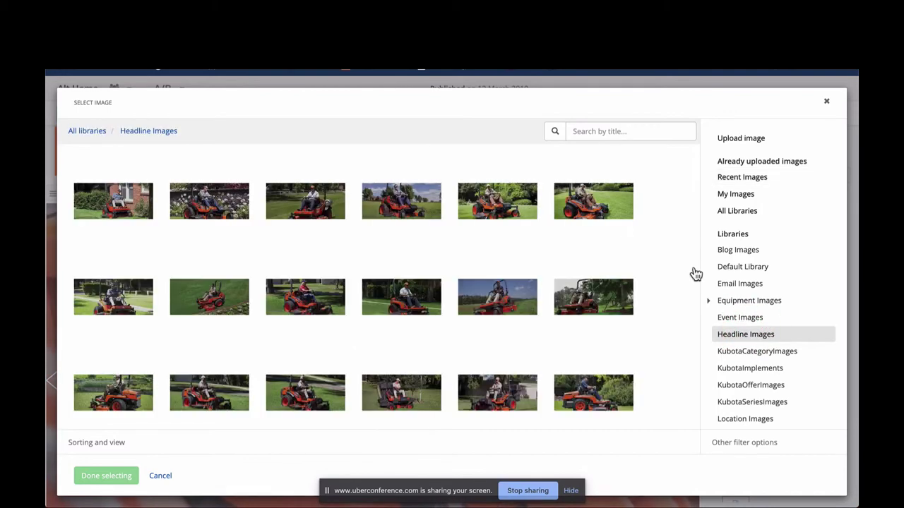
left_click(611, 134)
type("bx")
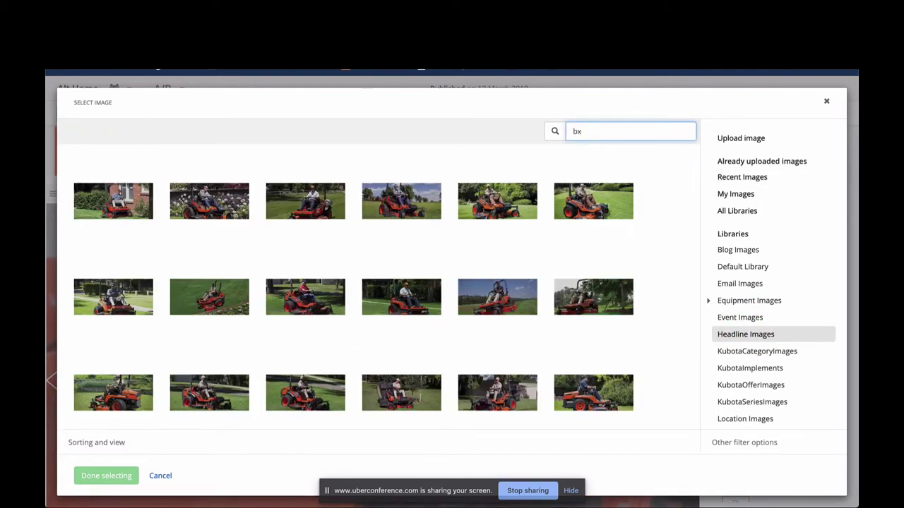
left_click(610, 134)
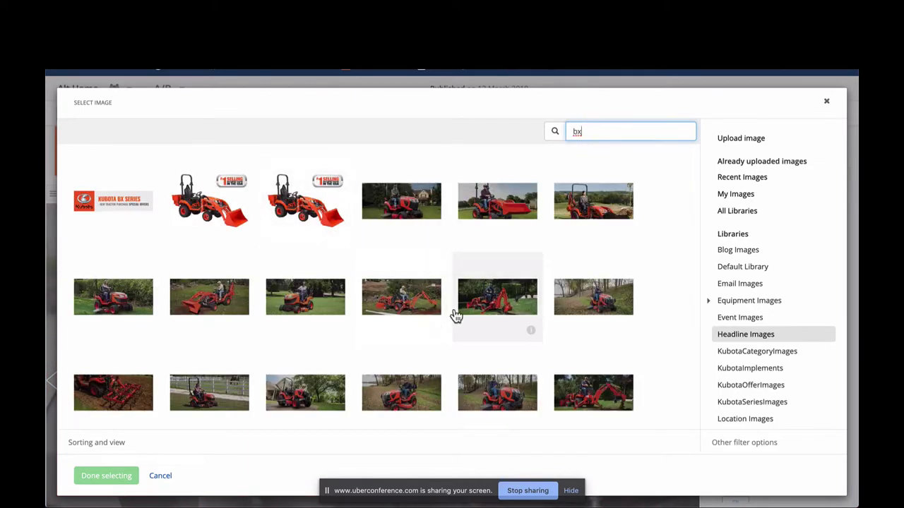
left_click(402, 203)
left_click(109, 478)
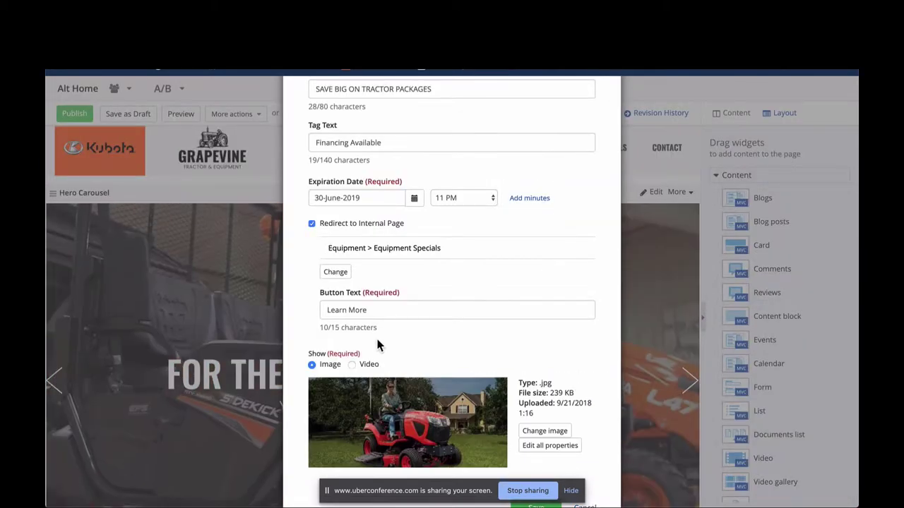
Step: Save the Hero Carousel settings and publish the Alt Home page
scroll(378, 338, "down", 1)
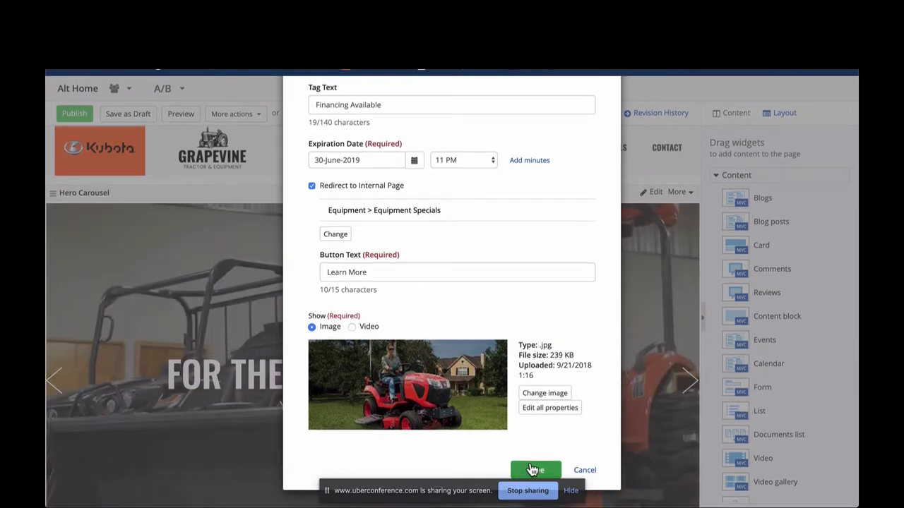
left_click(533, 471)
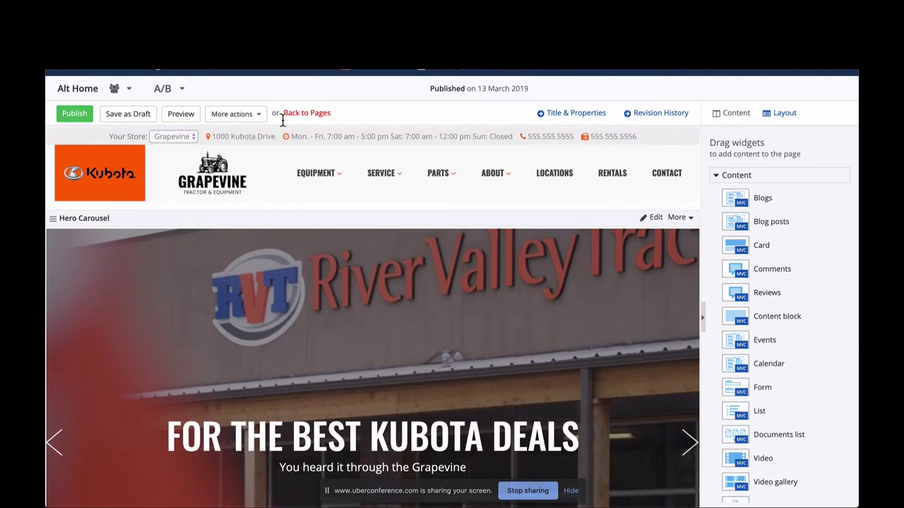
left_click(73, 117)
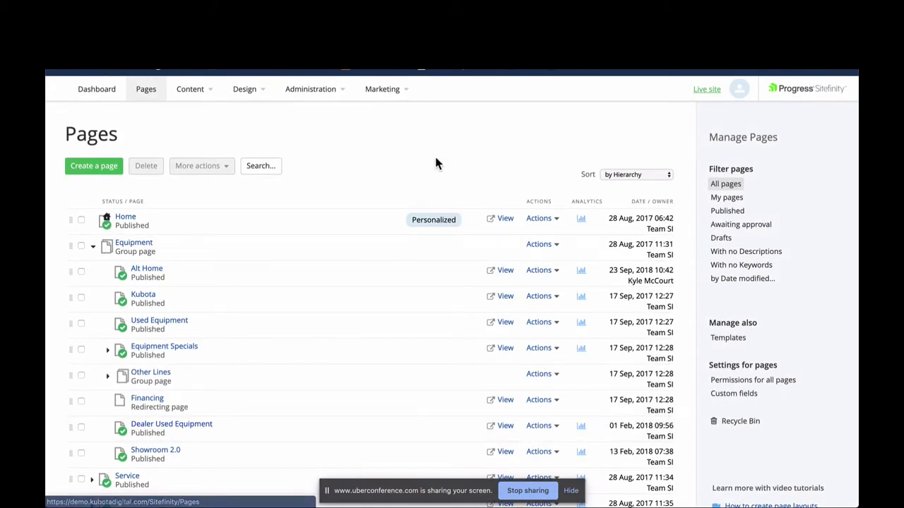
Step: Start a new page and name it "Tractor Packages"
left_click(94, 166)
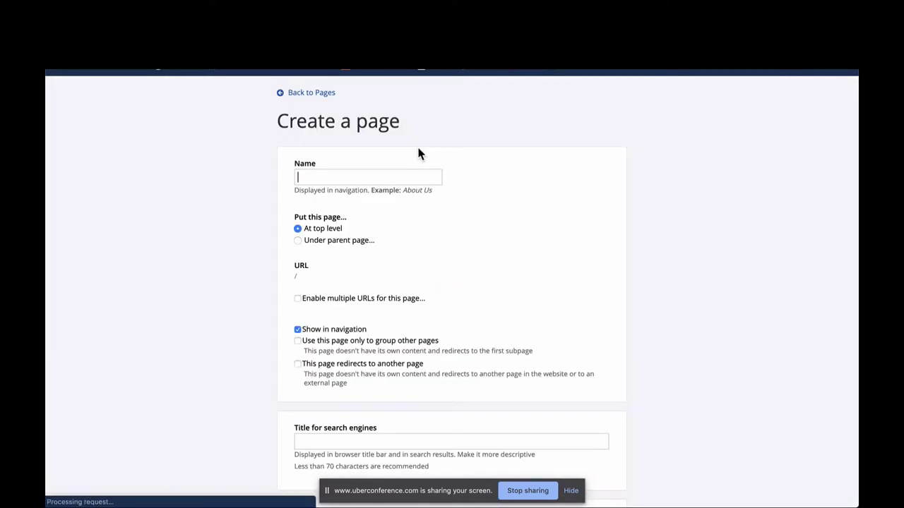
type("TYra")
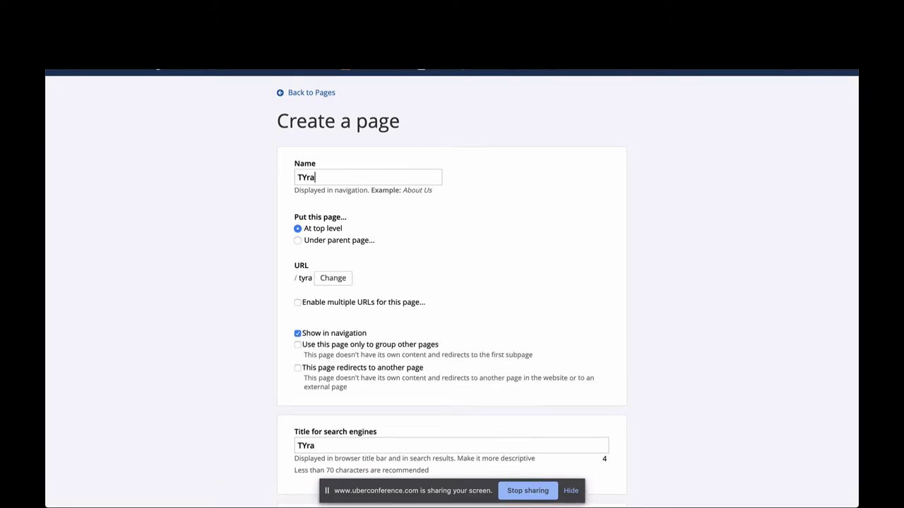
type("ctor ")
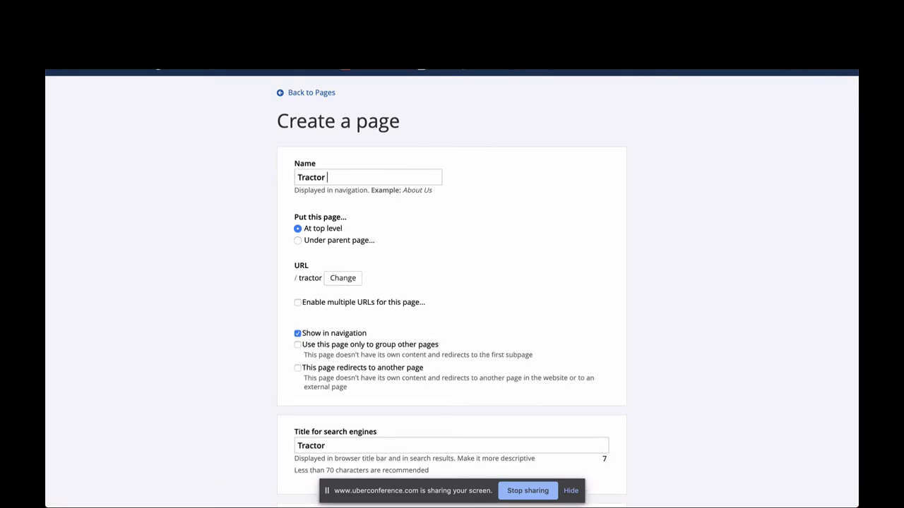
type("Packages")
scroll(417, 209, "down", 2)
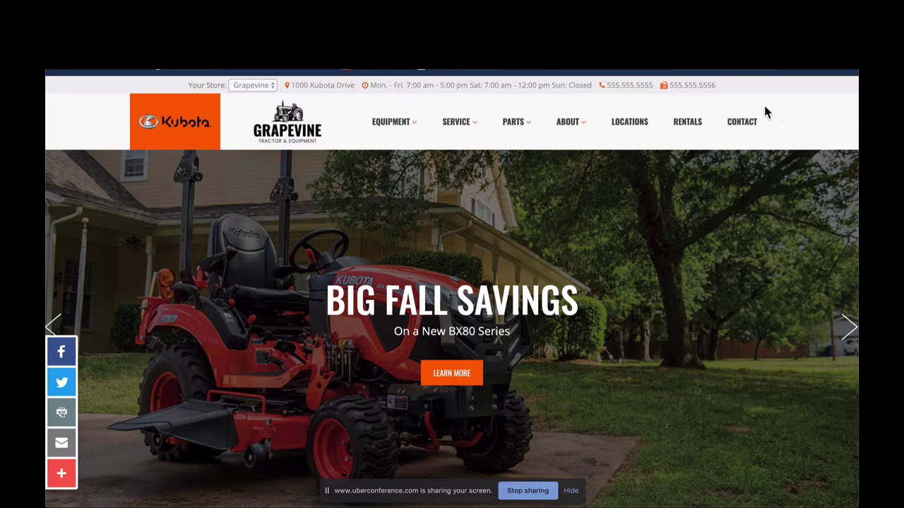
Step: Place the Tractor Packages page under the Equipment parent page
mouse_move(396, 132)
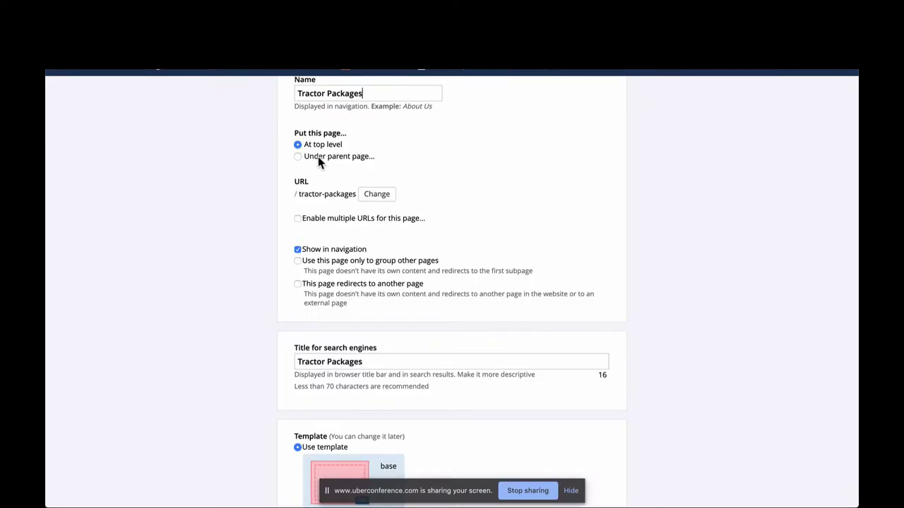
left_click(317, 156)
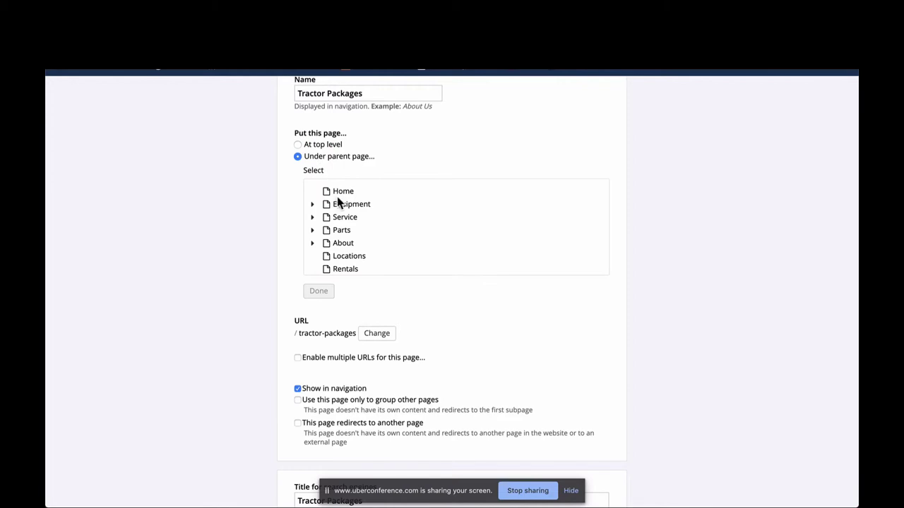
left_click(340, 203)
left_click(319, 291)
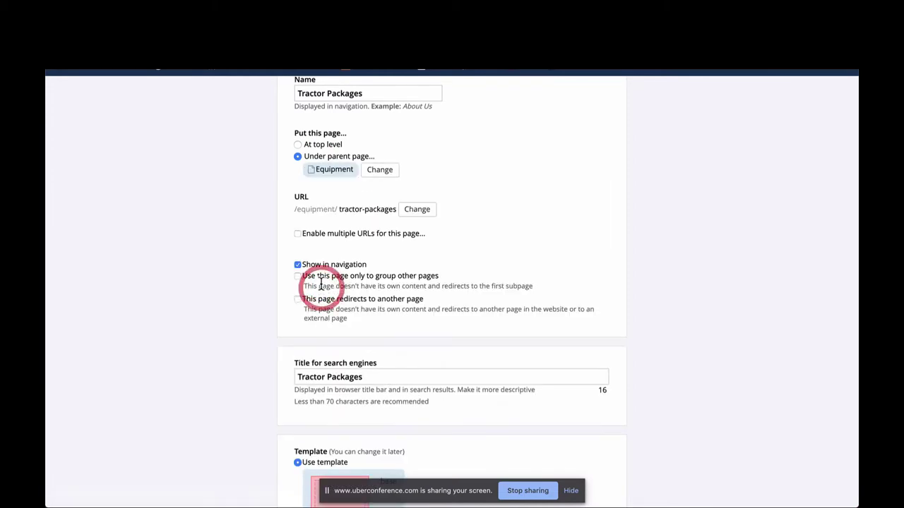
Step: Switch the new page's template to the custom Full Width template
scroll(320, 285, "down", 3)
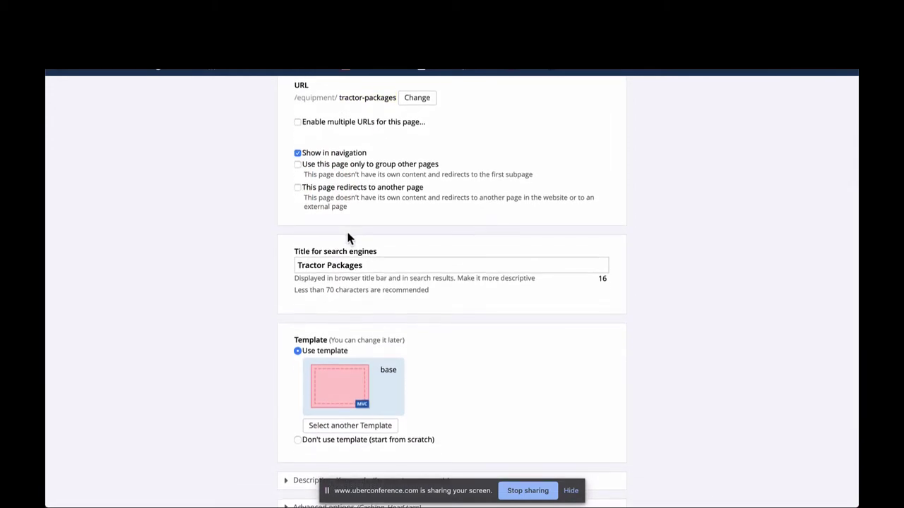
scroll(347, 238, "down", 1)
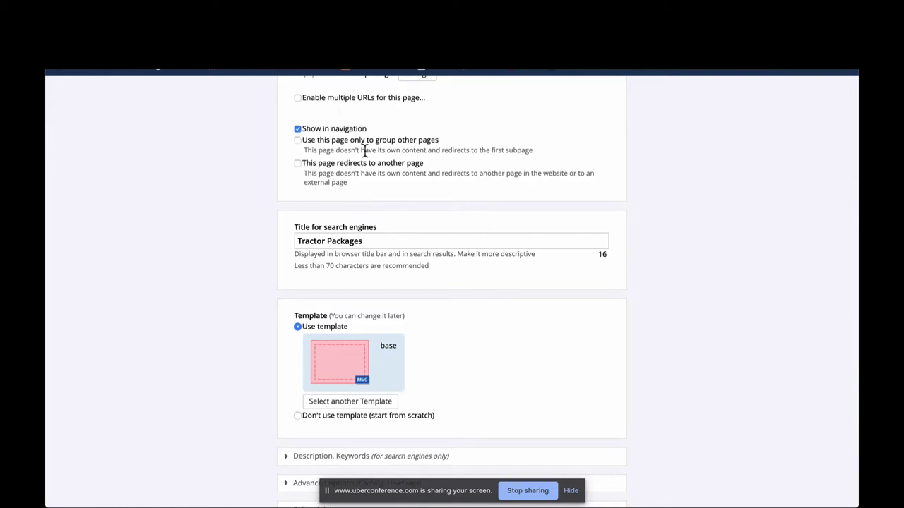
scroll(396, 230, "down", 3)
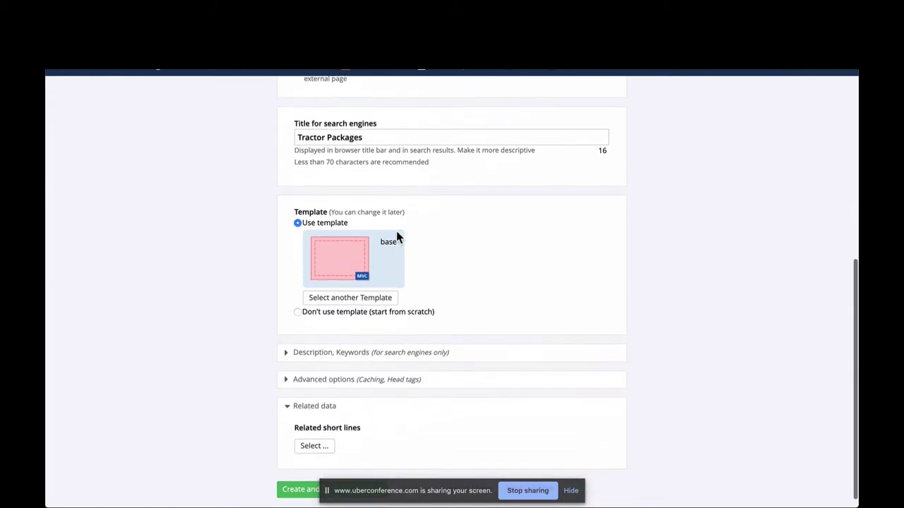
left_click(393, 133)
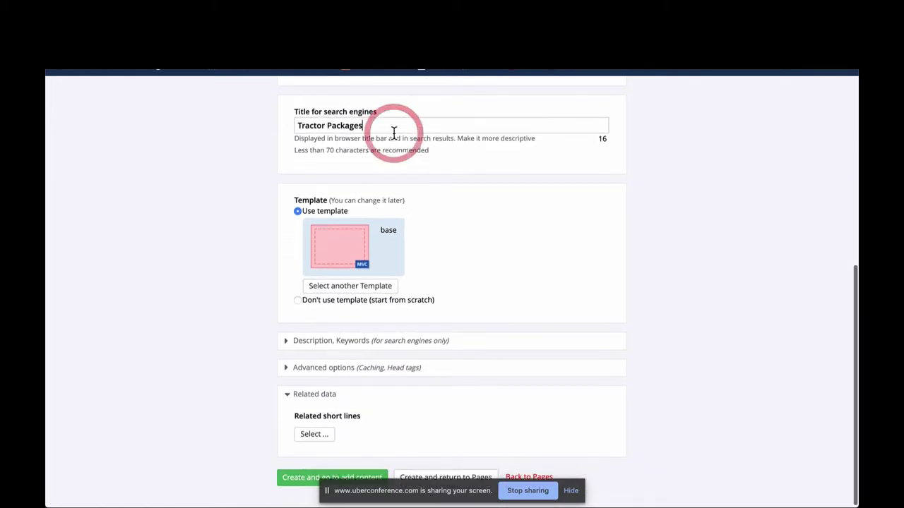
left_click(347, 285)
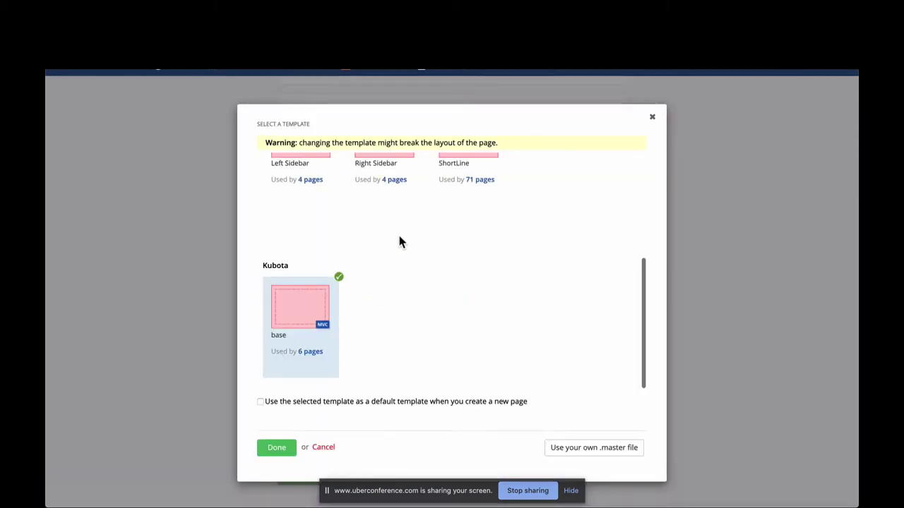
left_click_drag(643, 279, 650, 167)
left_click(411, 220)
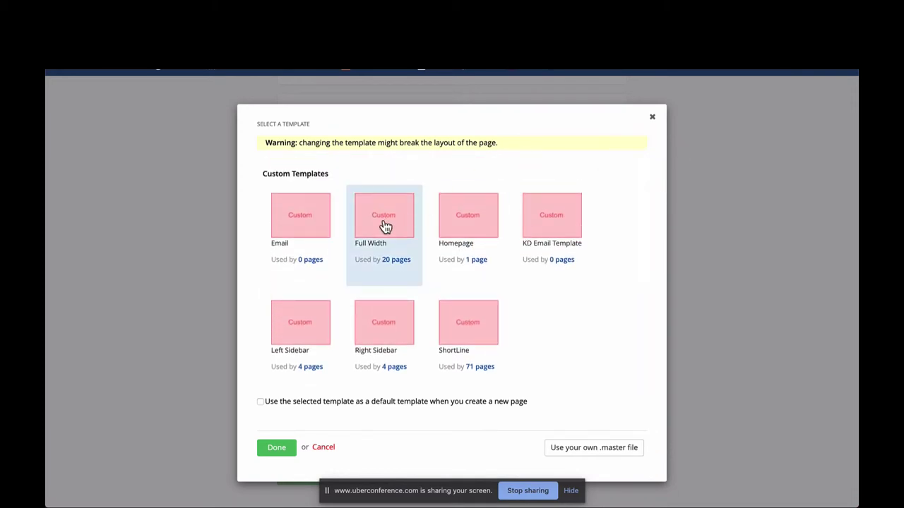
left_click(385, 226)
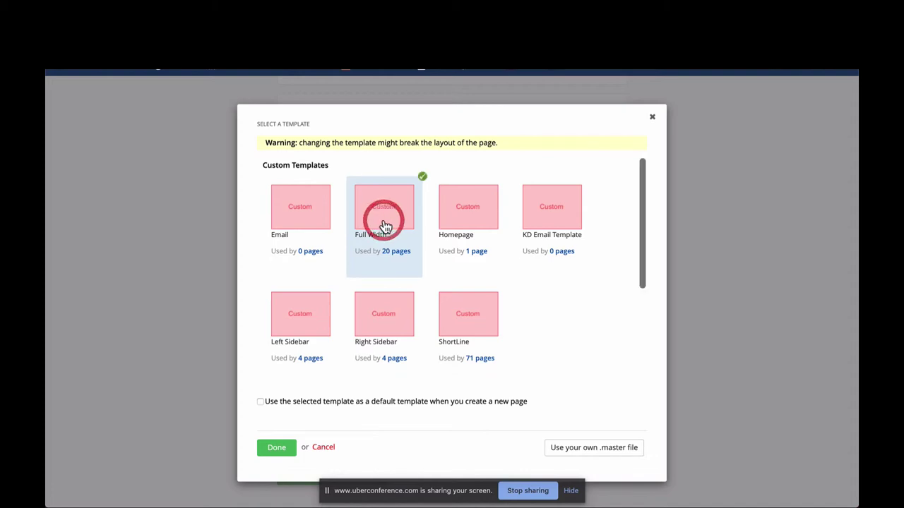
left_click(274, 449)
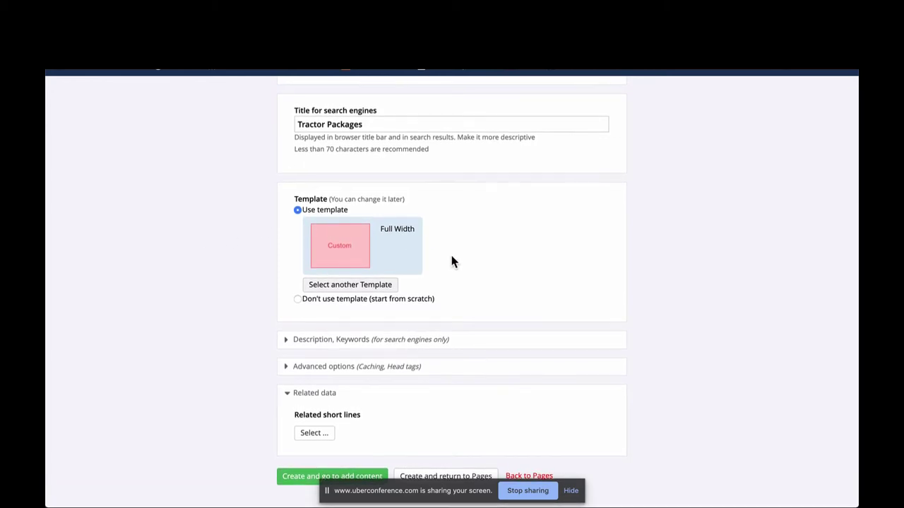
Step: Create the Tractor Packages page, continue to adding its content, and hide the screen-sharing notice
scroll(434, 244, "down", 1)
scroll(420, 240, "up", 1)
left_click(291, 477)
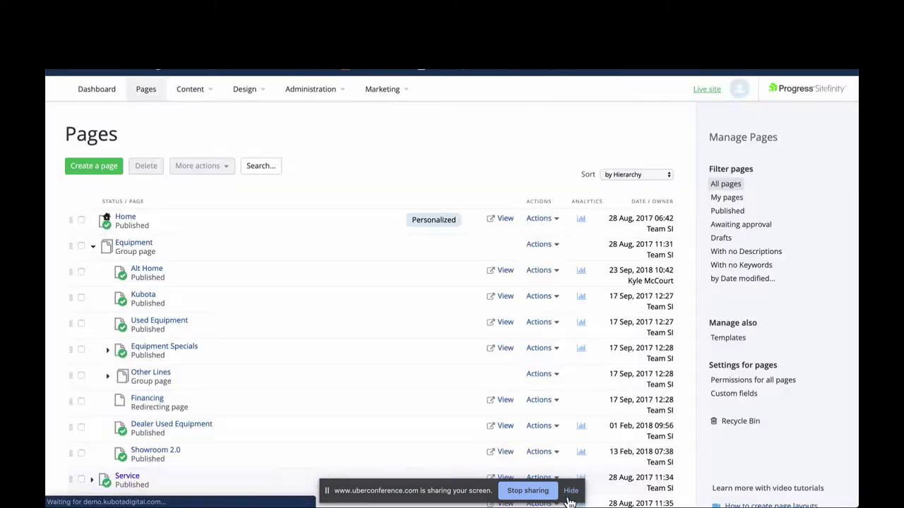
left_click(571, 491)
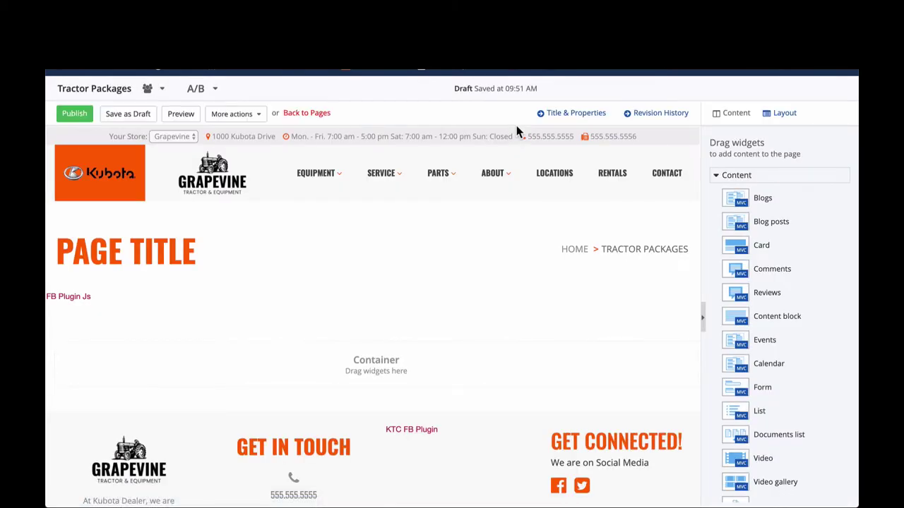
Step: Add a Content block widget to the empty container between the page title and the footer
scroll(520, 214, "down", 1)
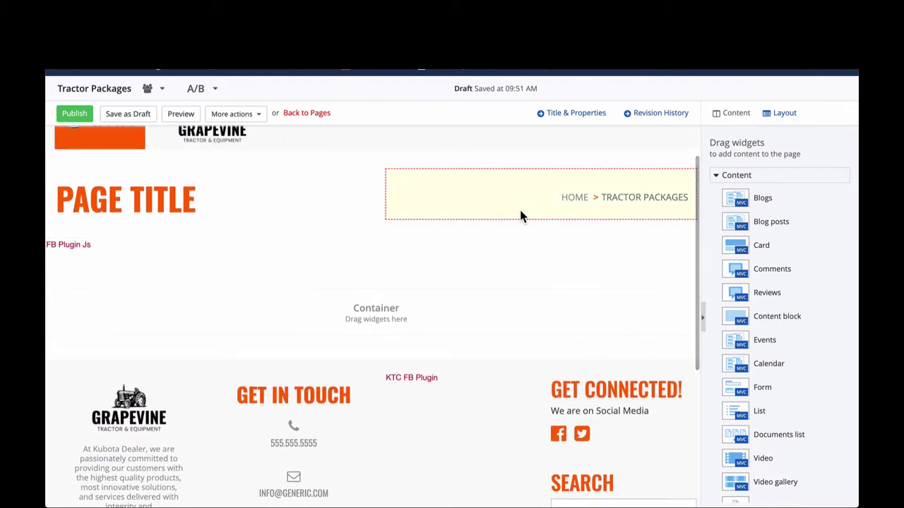
scroll(521, 214, "down", 1)
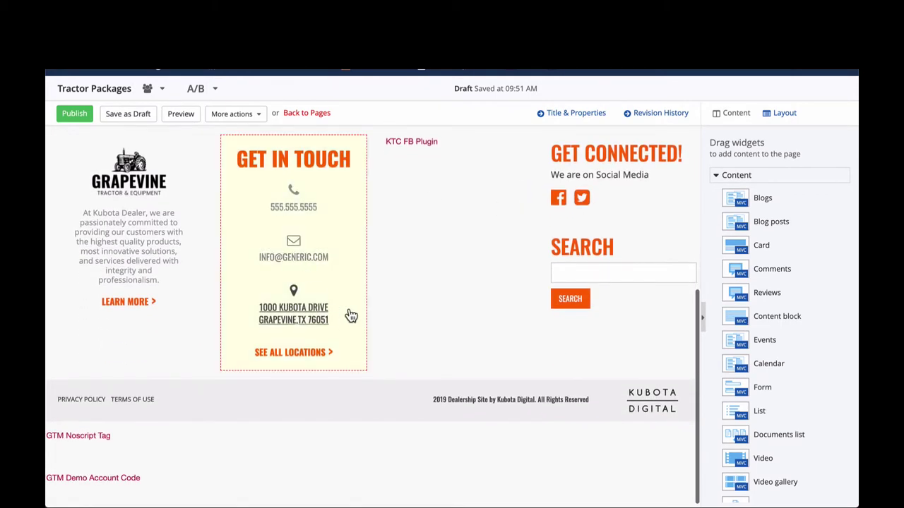
scroll(348, 315, "up", 5)
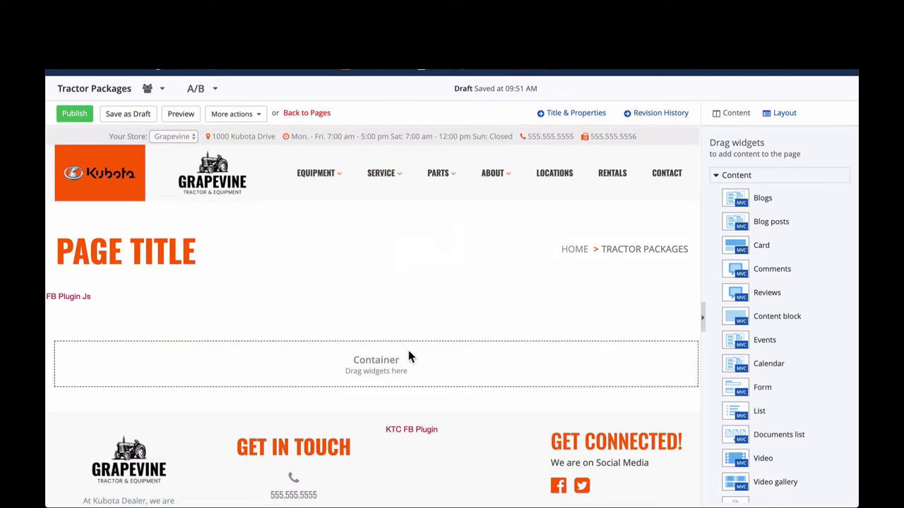
scroll(409, 357, "down", 5)
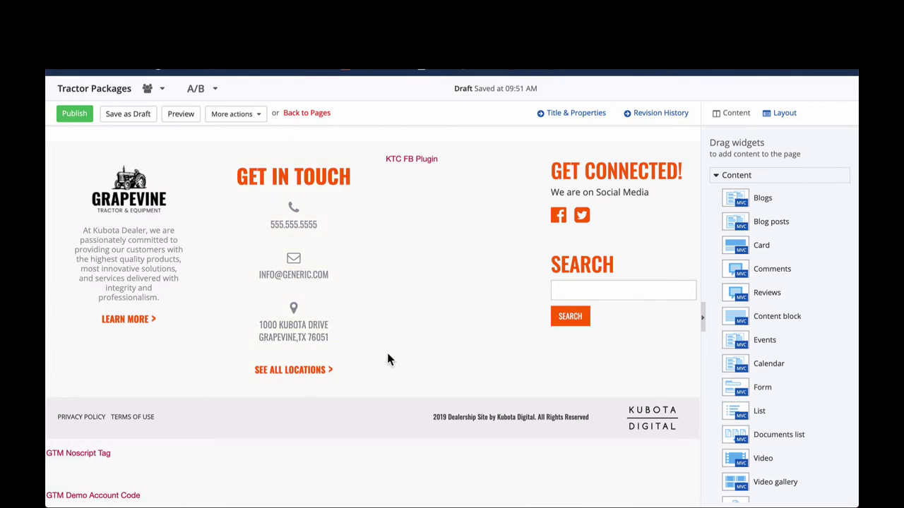
scroll(387, 360, "up", 4)
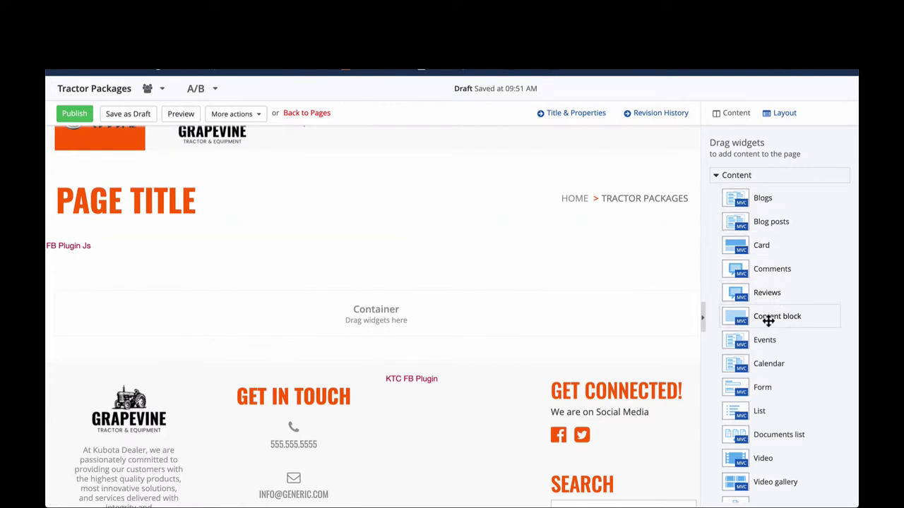
left_click_drag(768, 321, 483, 325)
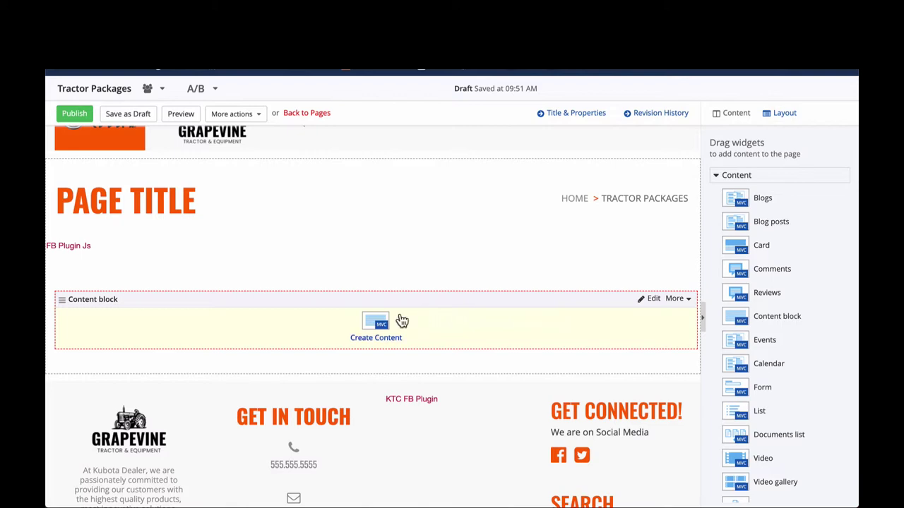
Step: Add the Dealer Specials widget from the Dealer group directly below the Content block
scroll(699, 265, "down", 1)
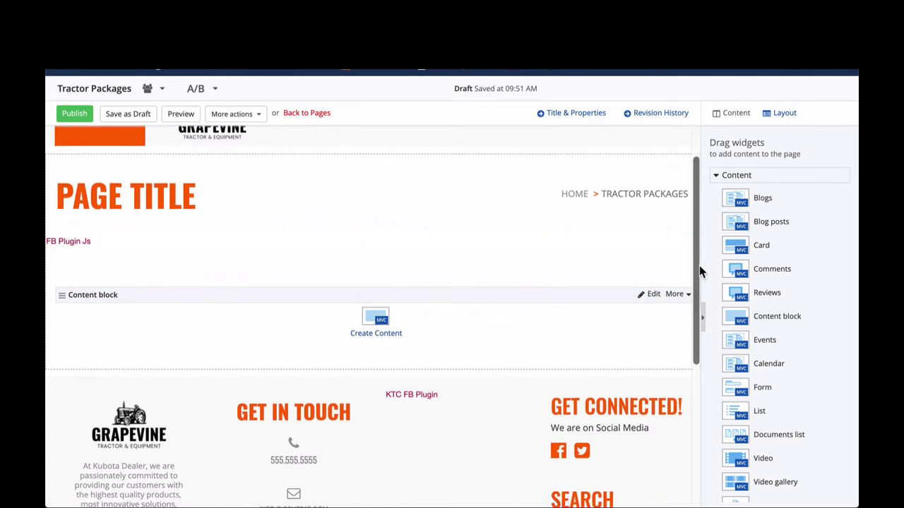
scroll(790, 257, "down", 5)
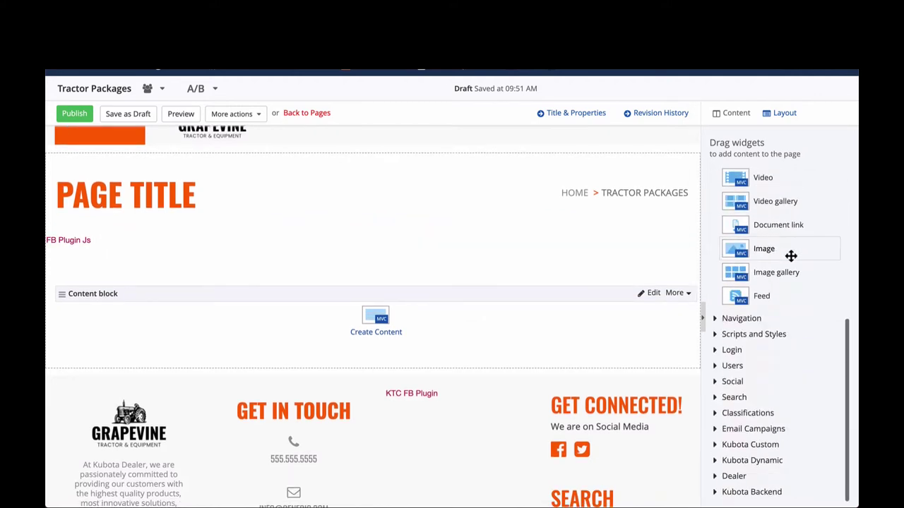
left_click(771, 450)
scroll(766, 441, "down", 5)
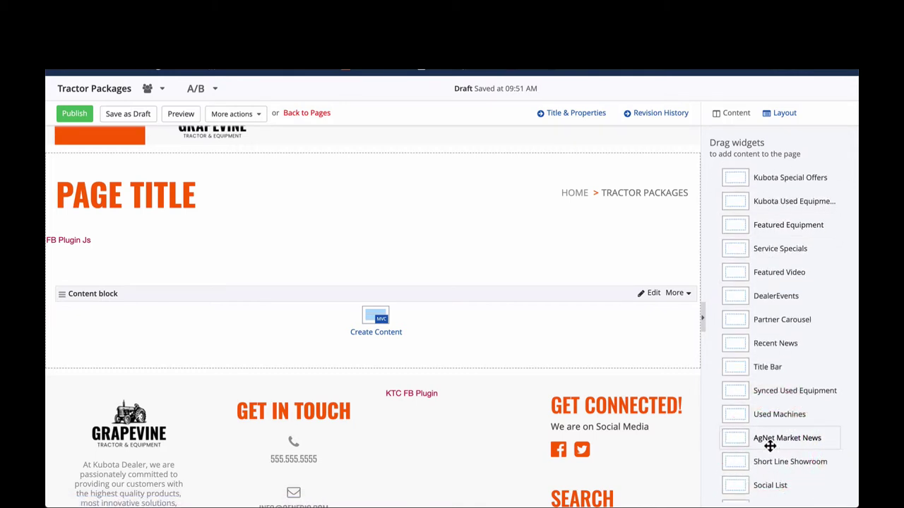
left_click(734, 475)
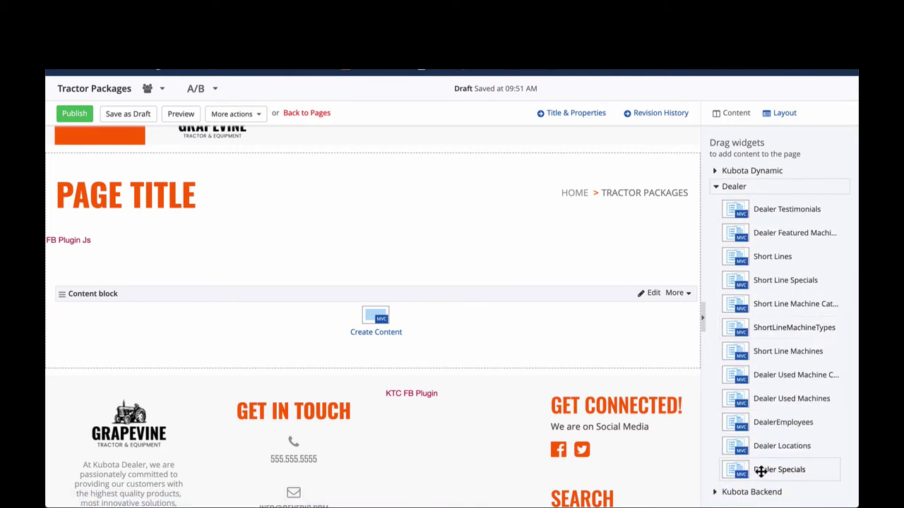
left_click_drag(760, 471, 361, 357)
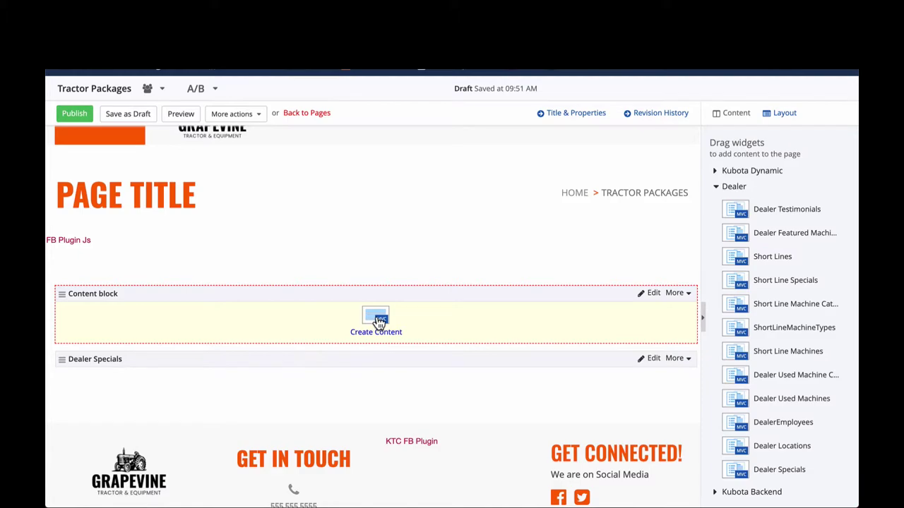
Step: Write "Tractor Packages in all sizes. Great value! Warranty!" as the text of the Content block
left_click(370, 318)
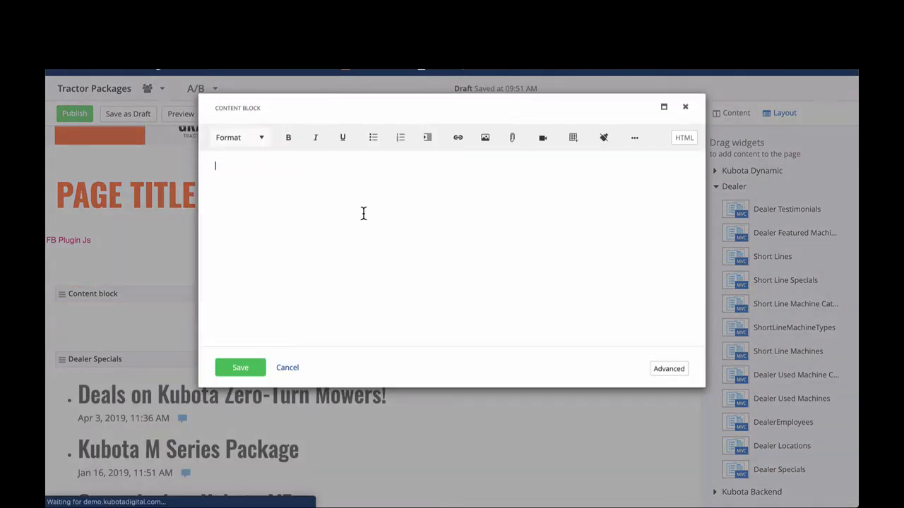
left_click(364, 213)
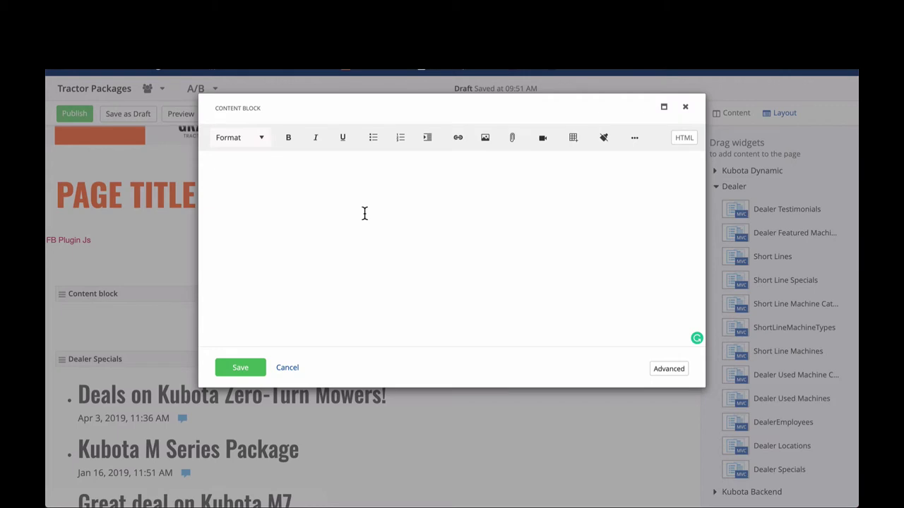
type("Dealer")
key("BackSpace")
key("BackSpace")
key("BackSpace")
key("BackSpace")
key("BackSpace")
type("Tractor Package ")
type(" in all size")
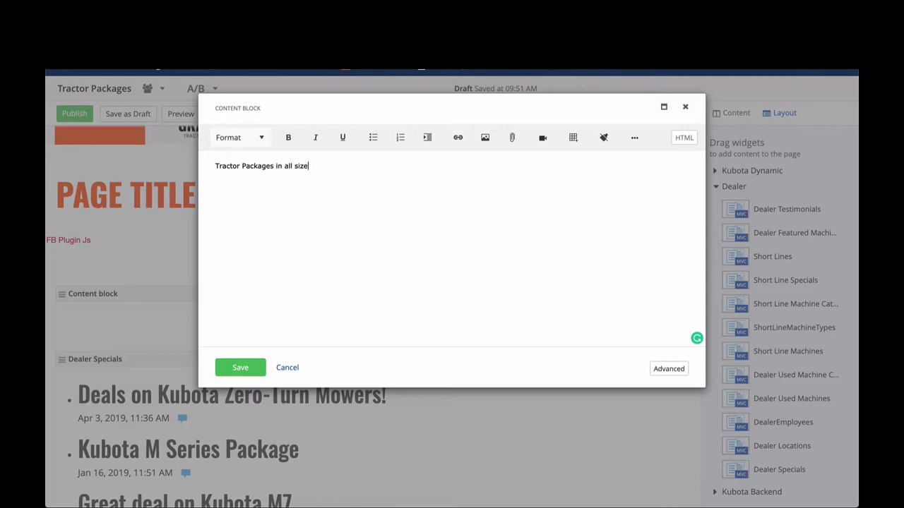
type("s. Great value! Warranty!")
Step: End the first sentence with an exclamation mark instead of a period and move "Great value! Warranty!" to its own paragraph
left_click(314, 166)
key("BackSpace")
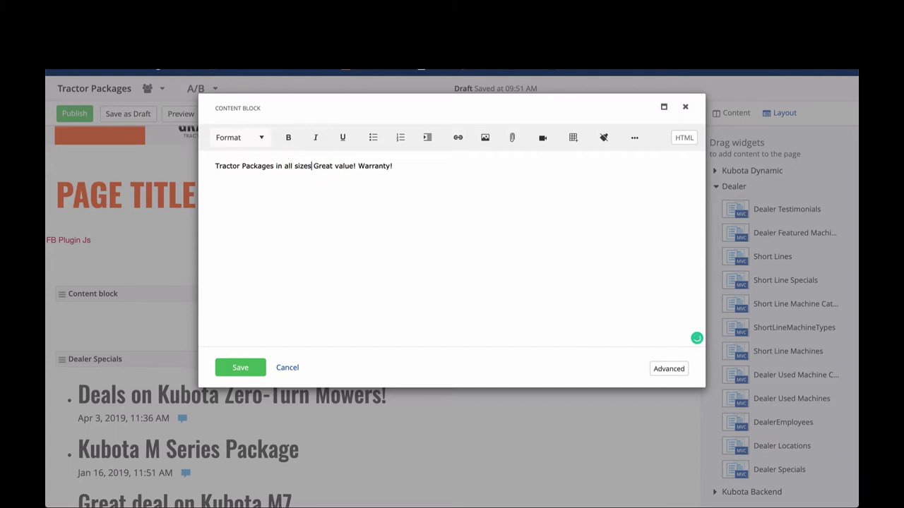
type("!")
key("Return")
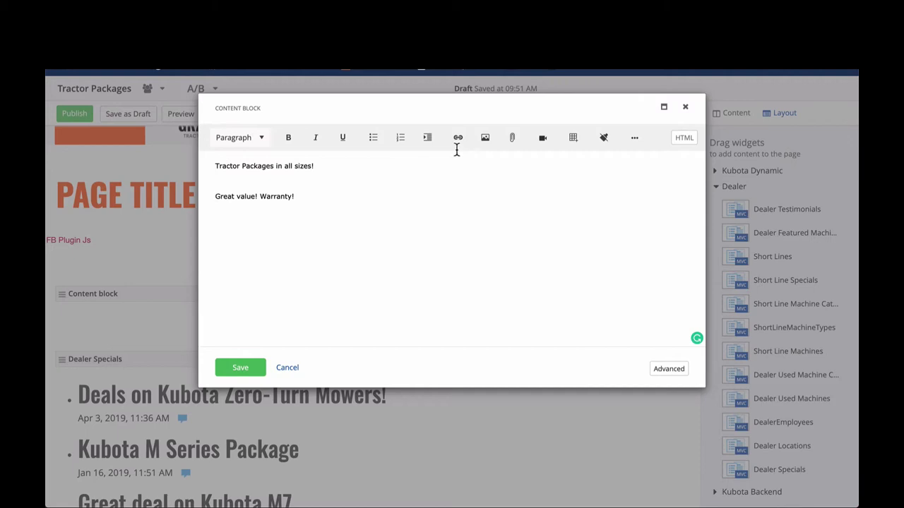
Step: Center the line "Tractor Packages in all sizes!" in the Content block and format it as Heading 4
left_click_drag(323, 167, 188, 166)
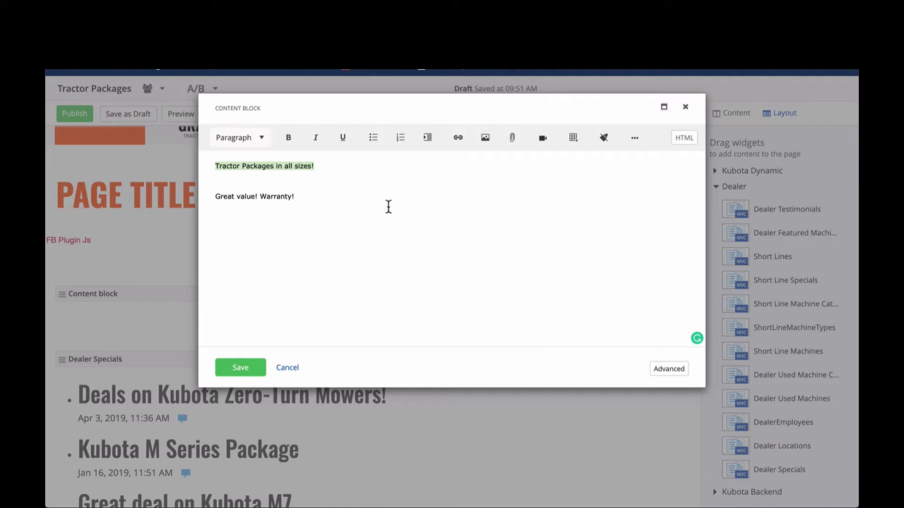
left_click(634, 142)
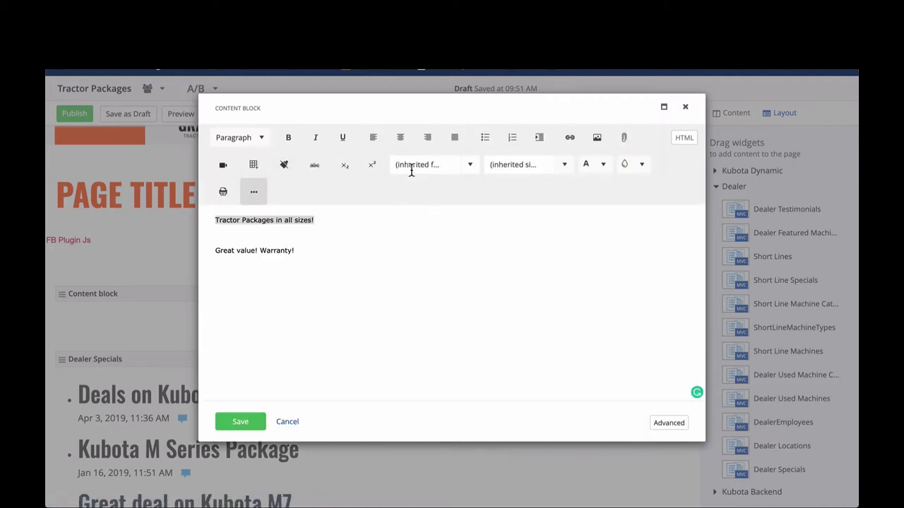
left_click(400, 137)
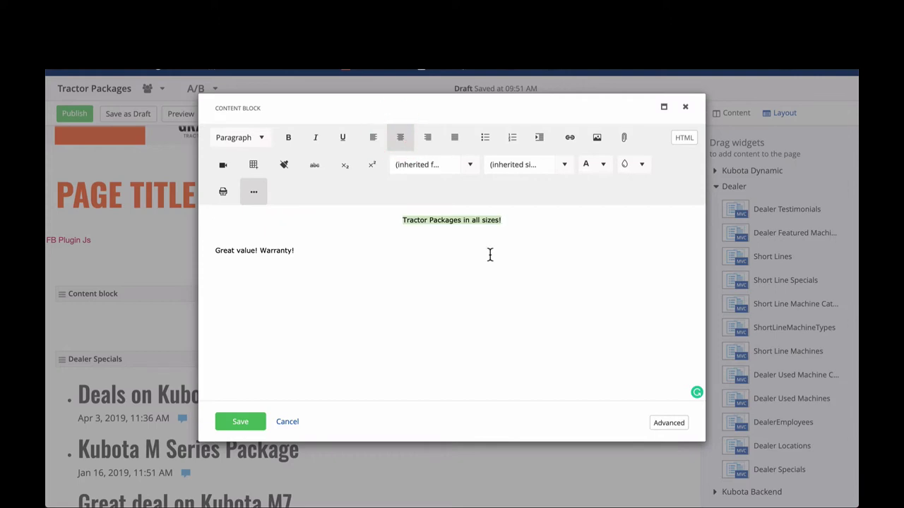
left_click(235, 141)
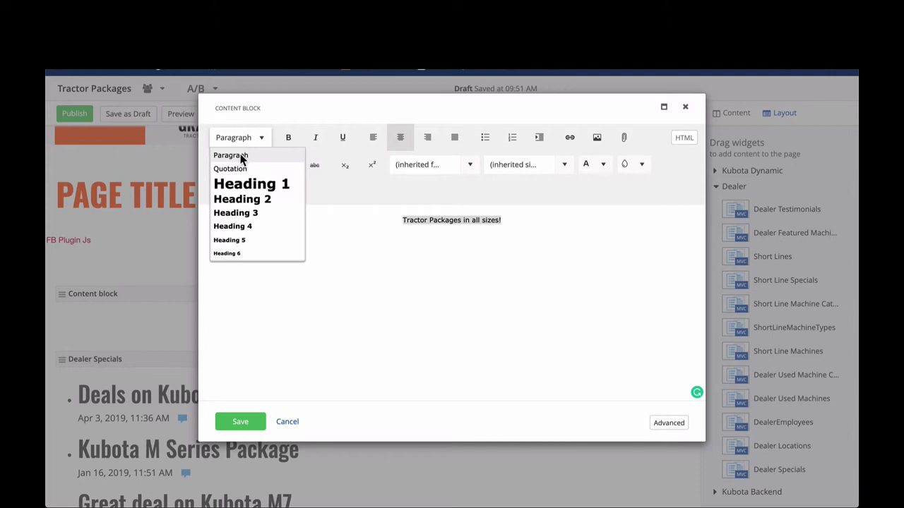
left_click(252, 226)
Step: Center the paragraph "Great value! Warranty!" and save the Content block
left_click_drag(308, 261, 196, 258)
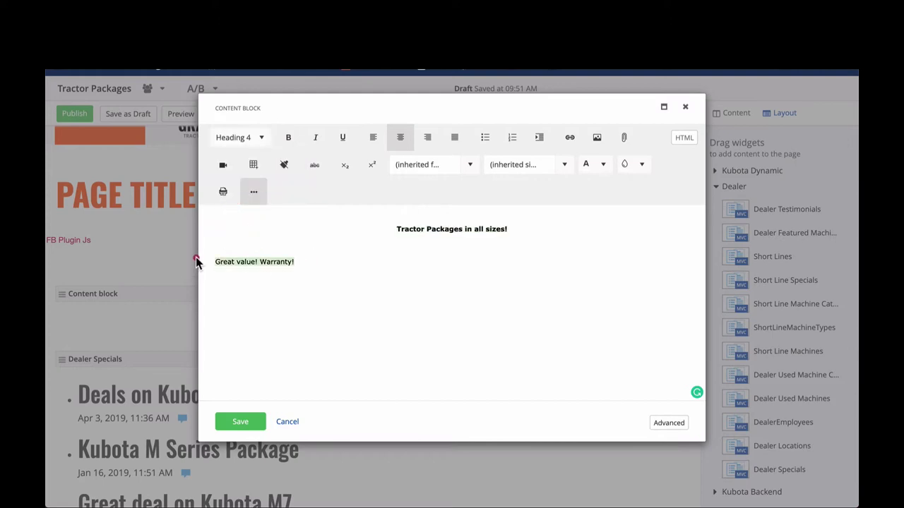
left_click(402, 145)
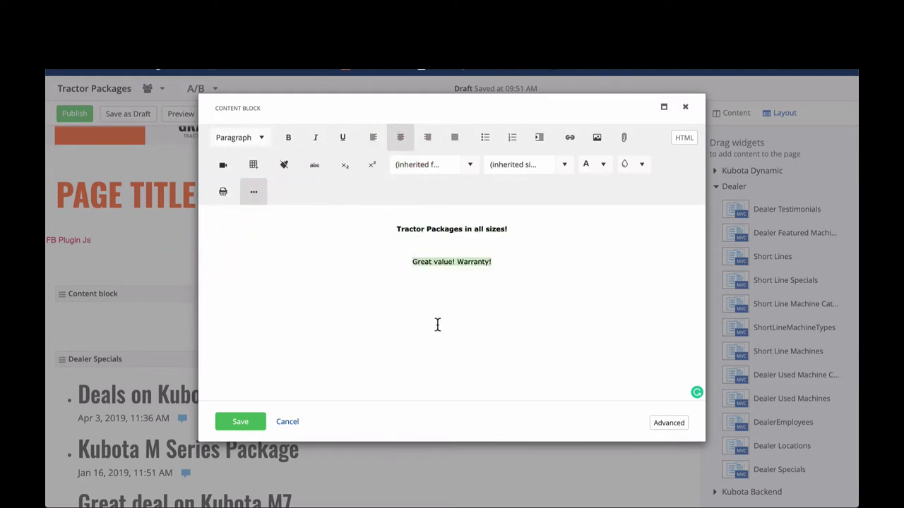
left_click(526, 269)
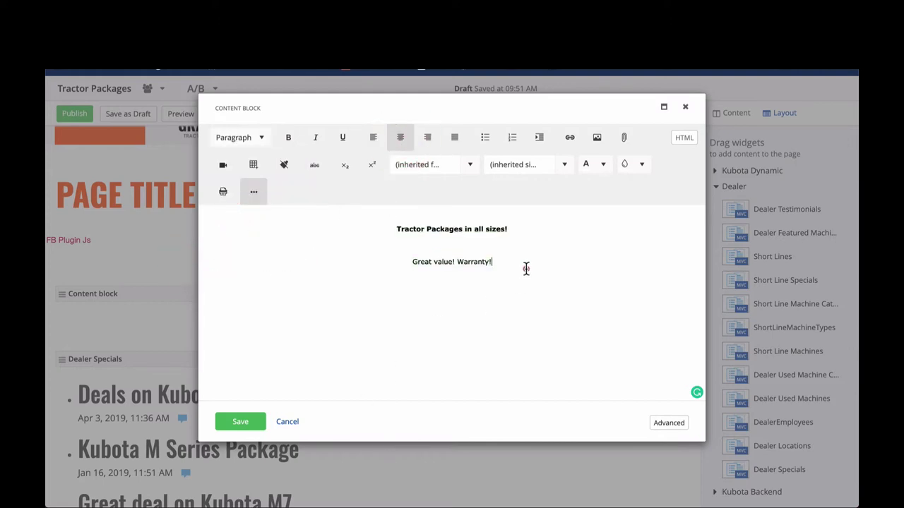
left_click(241, 424)
Step: Set both the list template and the single-item detail template of the Dealer Specials widget to Equipment
scroll(375, 323, "down", 5)
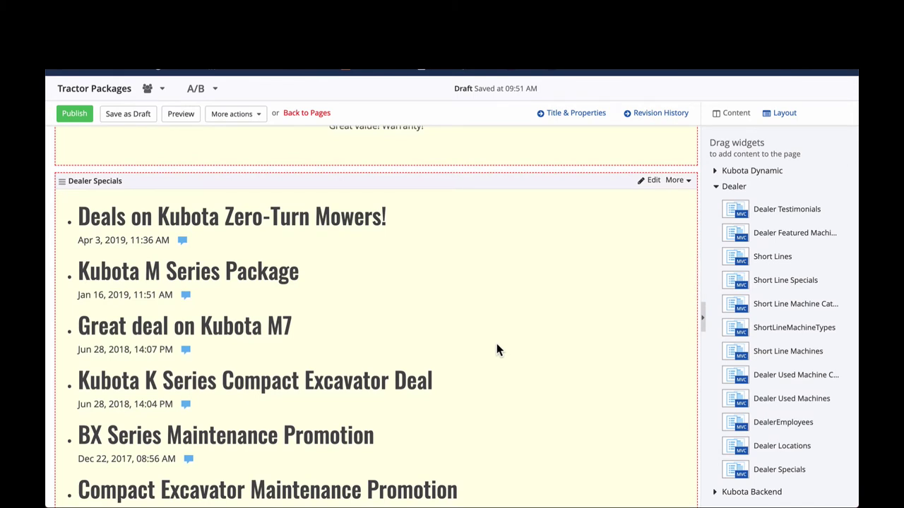
left_click(647, 180)
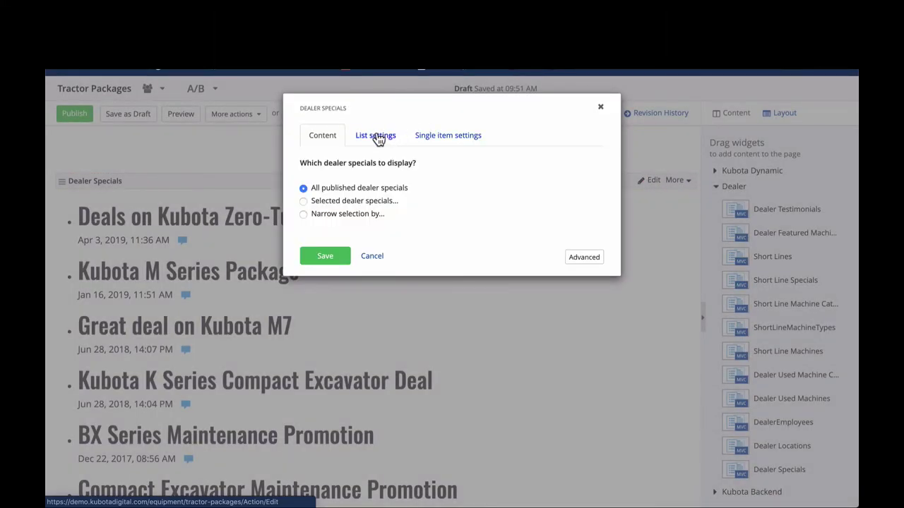
left_click(377, 136)
left_click(367, 305)
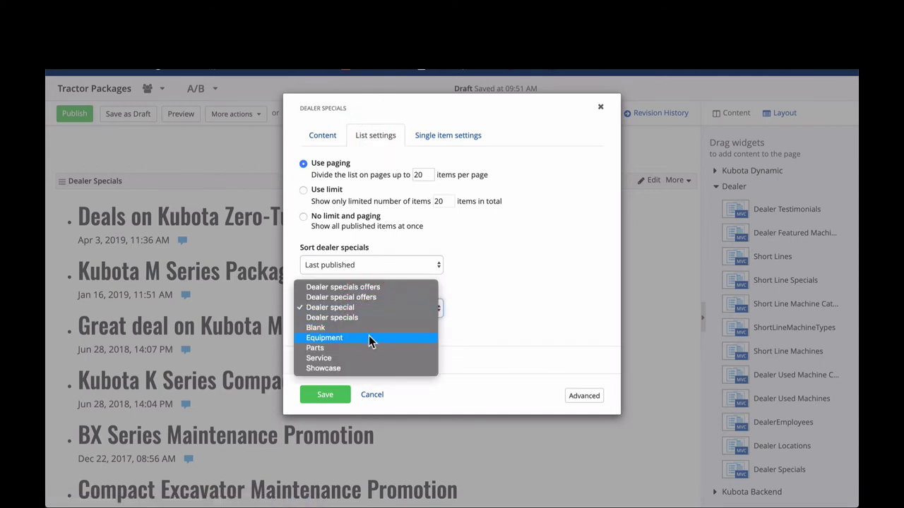
left_click(370, 340)
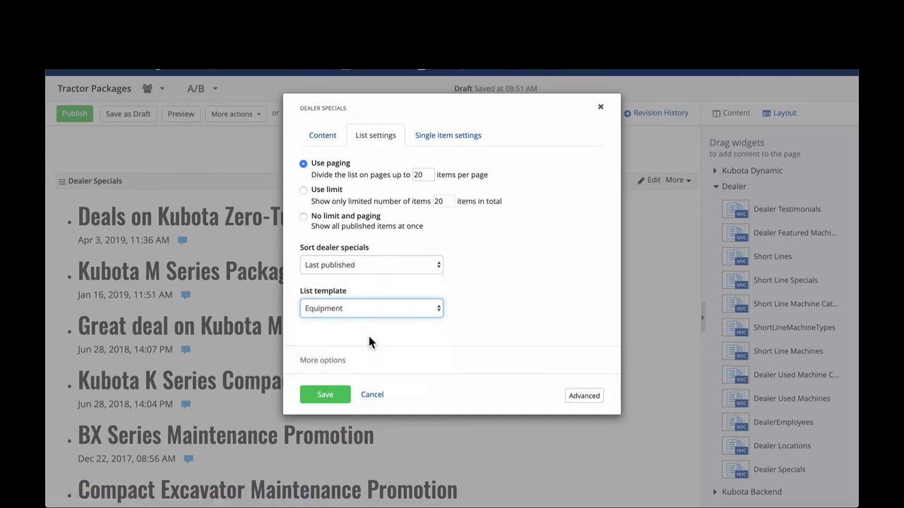
left_click(458, 137)
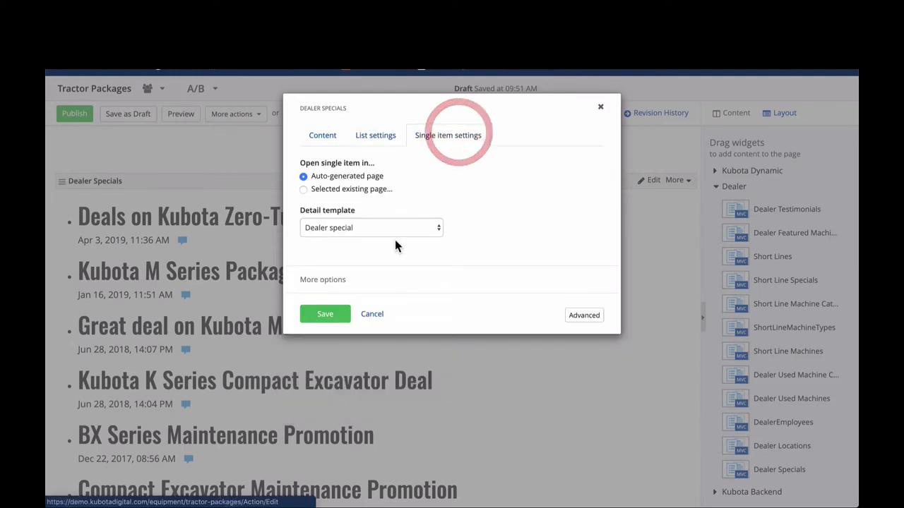
left_click(381, 224)
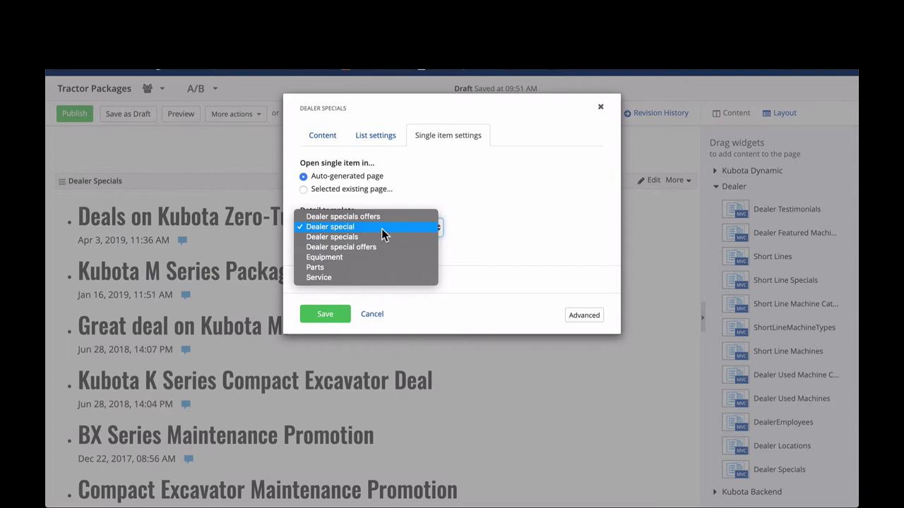
left_click(379, 257)
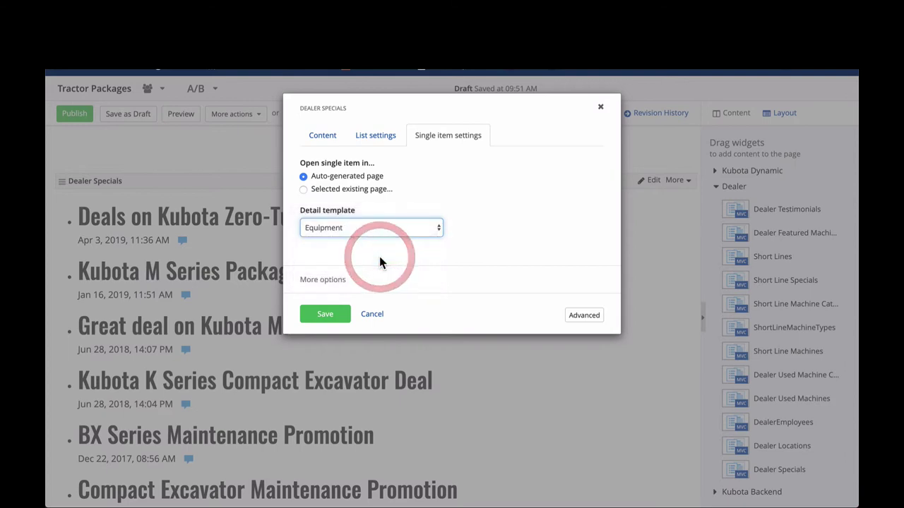
Step: Limit the Dealer Specials widget to the selected specials Kubota M Series Package and Great deal on Kubota M7, and save it
left_click(328, 137)
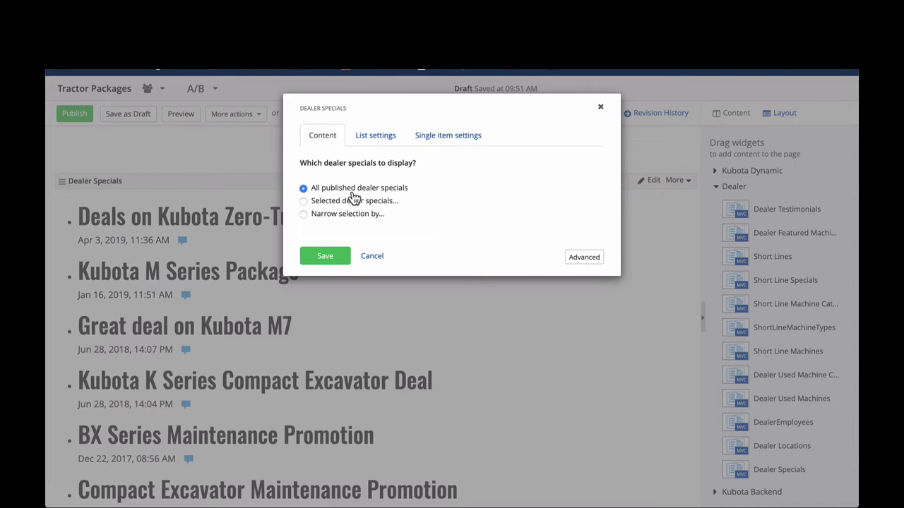
left_click(303, 202)
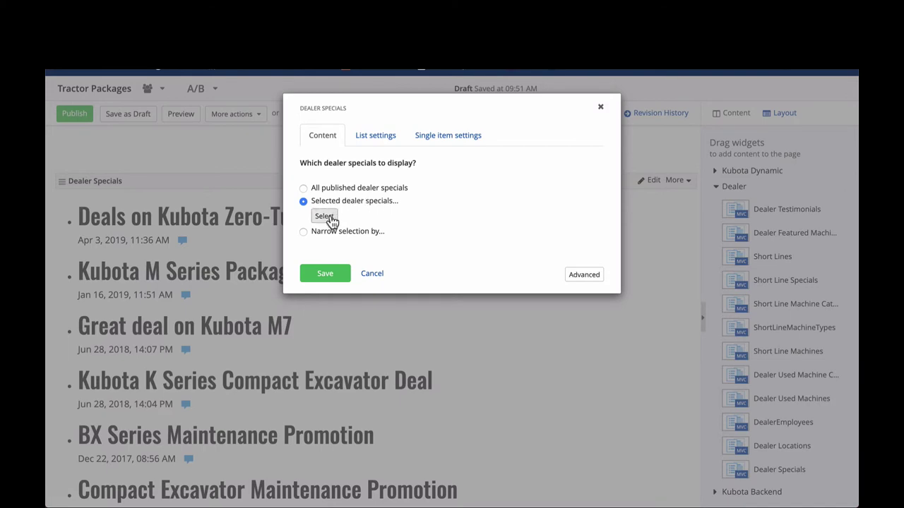
left_click(326, 216)
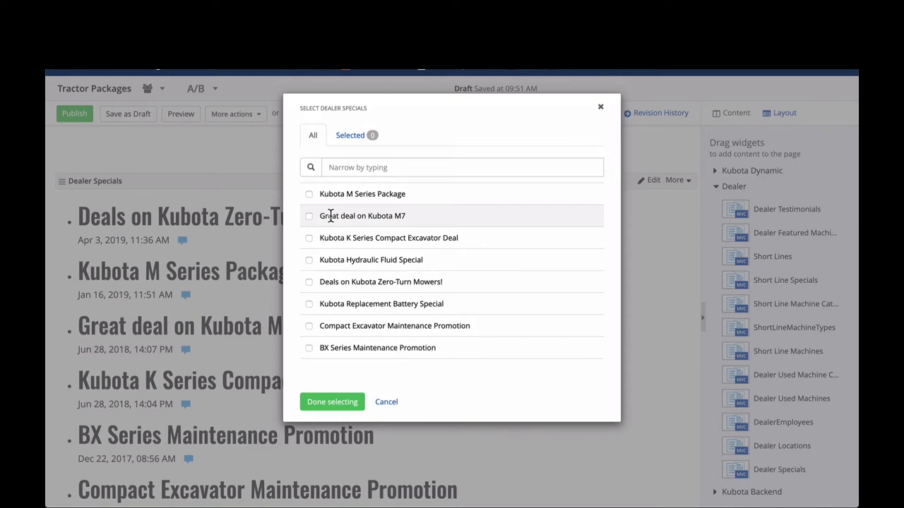
left_click(309, 195)
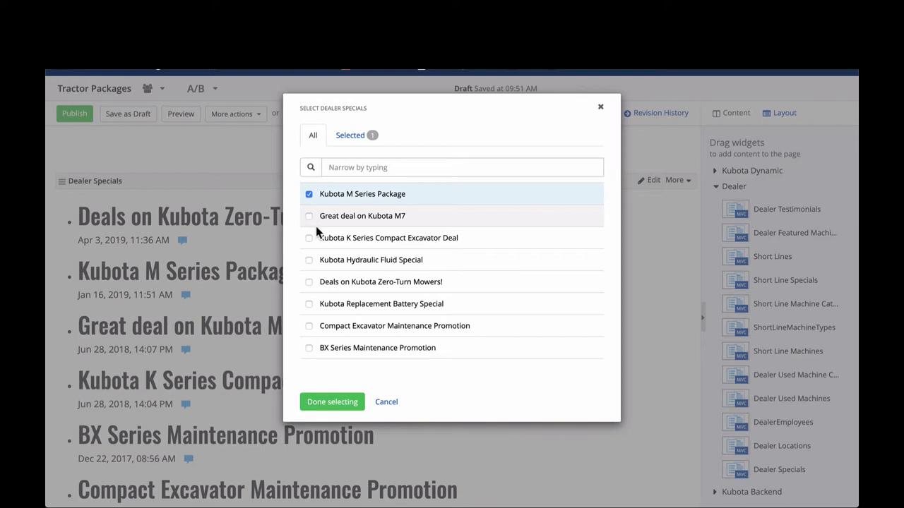
left_click(308, 216)
left_click(349, 402)
left_click(326, 324)
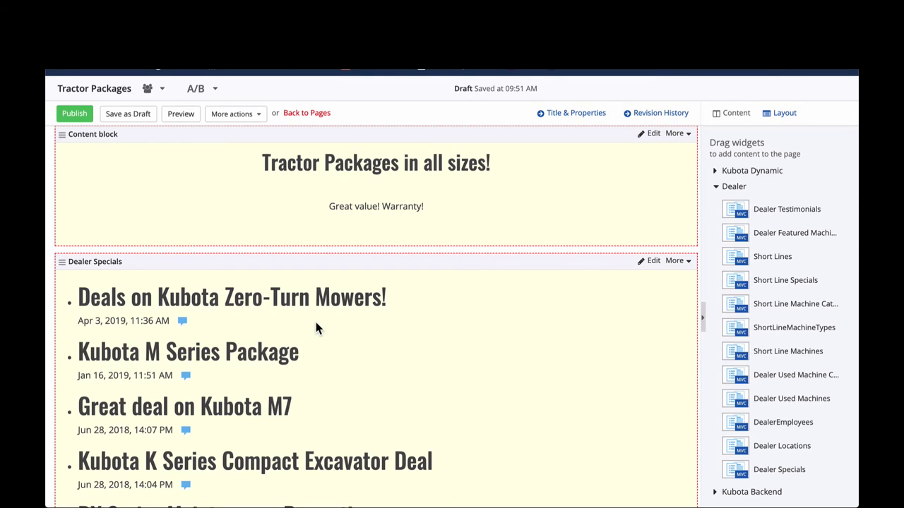
Step: Examine how the Content block and the two selected tractor specials are laid out on the page
scroll(315, 325, "down", 1)
scroll(259, 265, "down", 2)
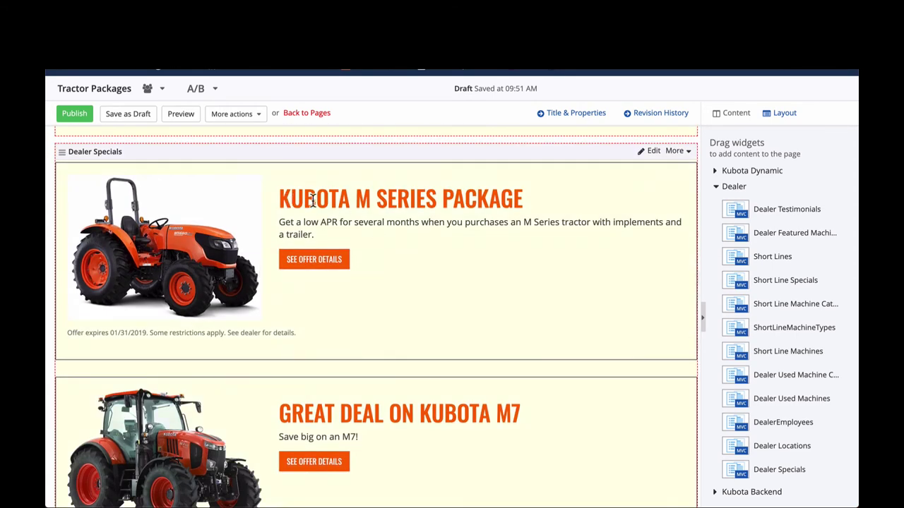
scroll(438, 206, "down", 3)
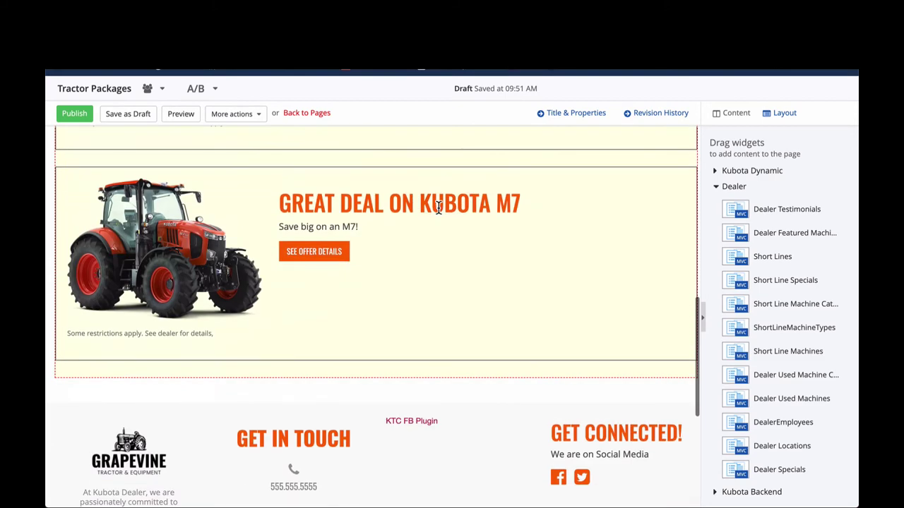
double_click(439, 206)
scroll(438, 206, "up", 5)
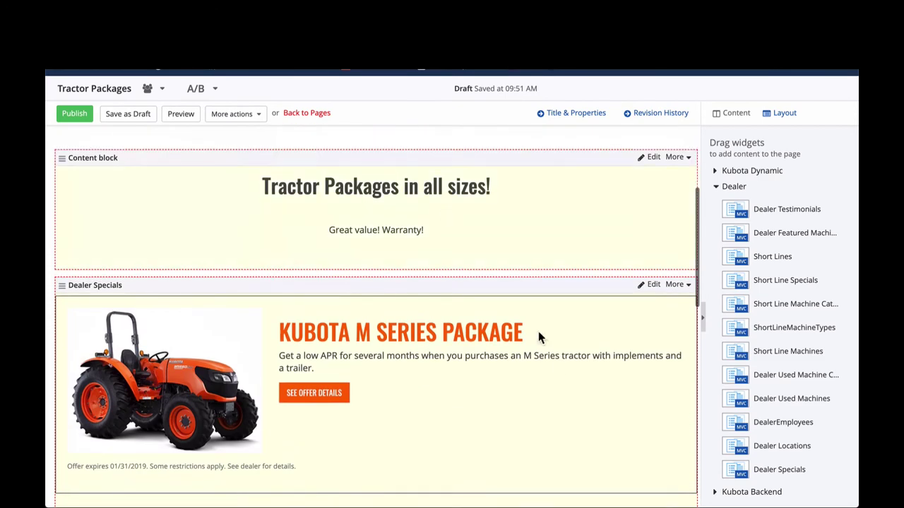
scroll(555, 377, "down", 1)
scroll(556, 381, "down", 1)
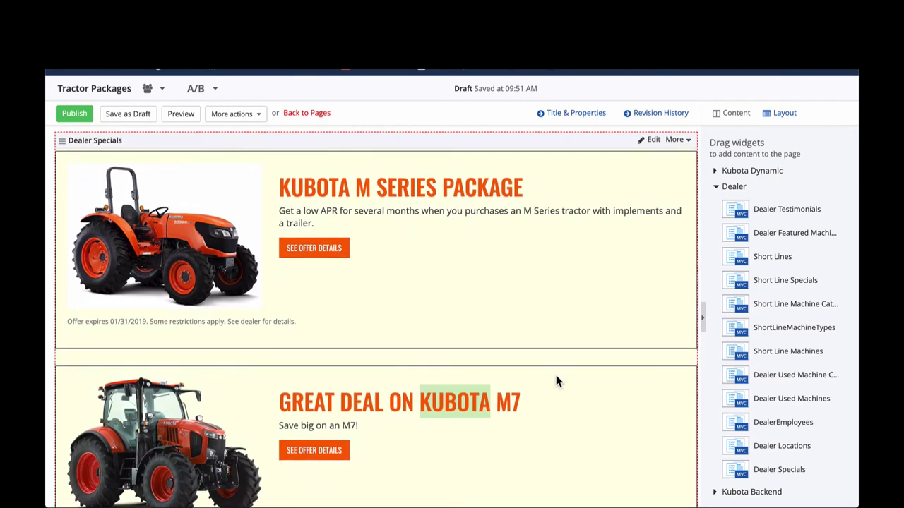
scroll(555, 381, "down", 2)
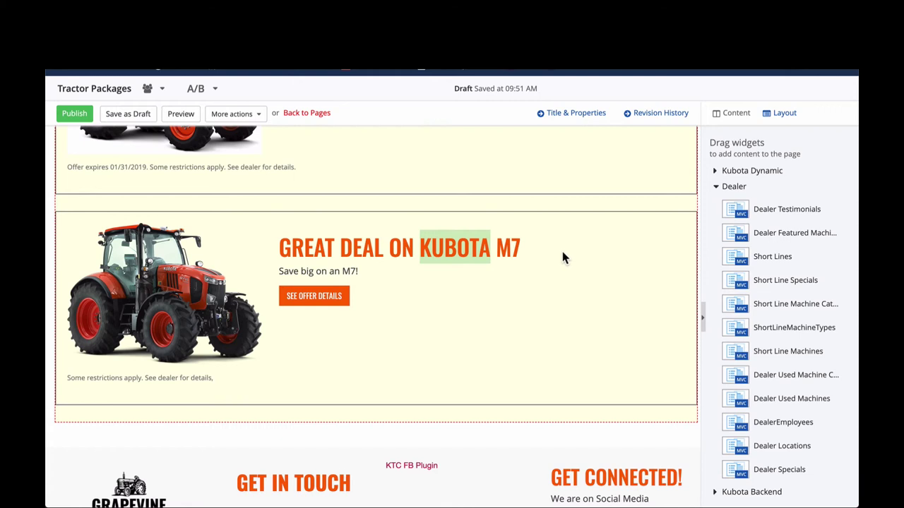
Step: Add a grid-3+6+3 layout element between the Dealer Specials widget and the footer
left_click(783, 113)
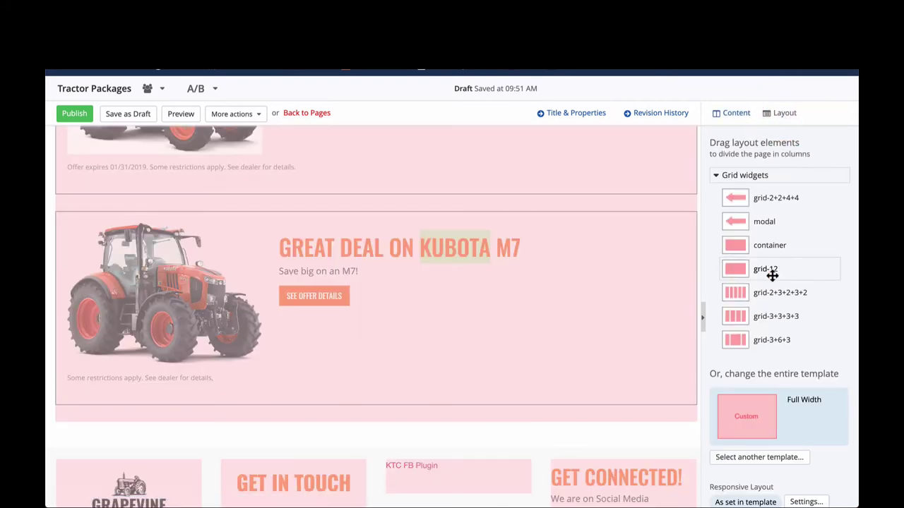
scroll(773, 277, "down", 3)
scroll(772, 277, "down", 1)
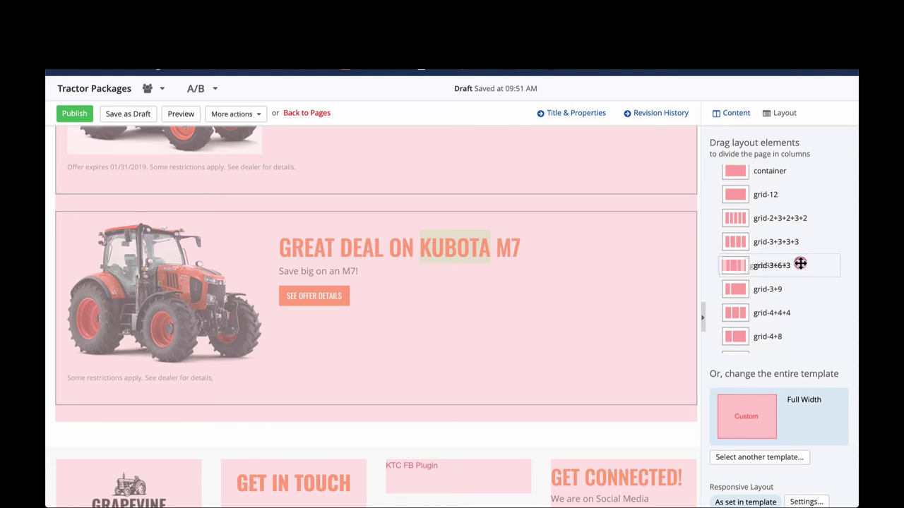
left_click_drag(793, 270, 404, 418)
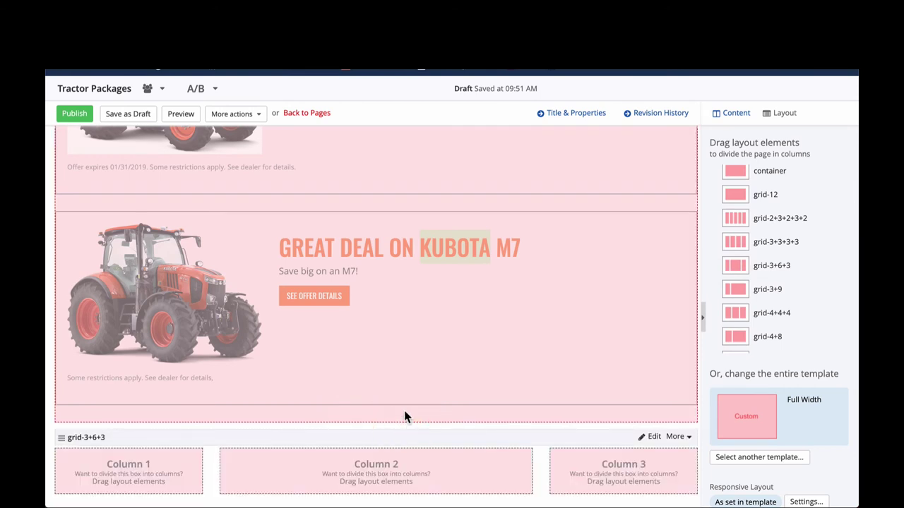
scroll(405, 416, "down", 1)
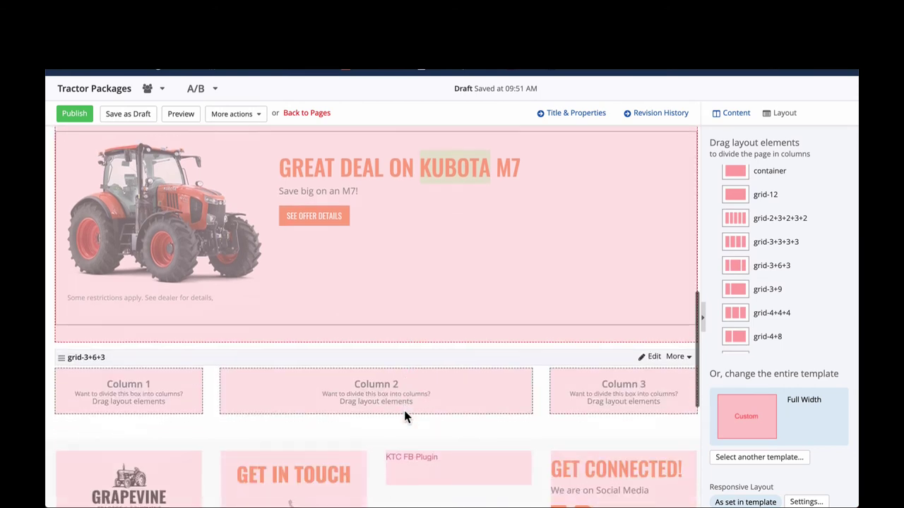
Step: Add a Form widget from the Content group to Column 2 of the new grid
left_click(736, 113)
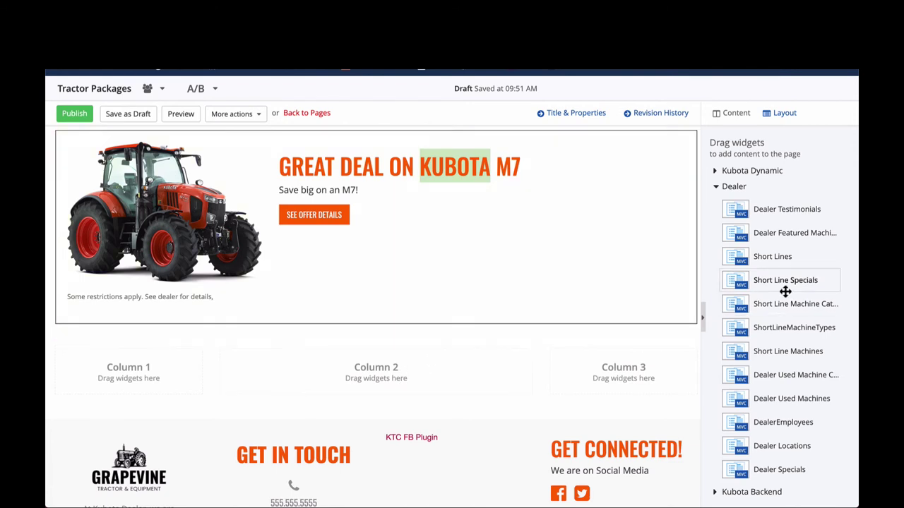
scroll(759, 191, "up", 5)
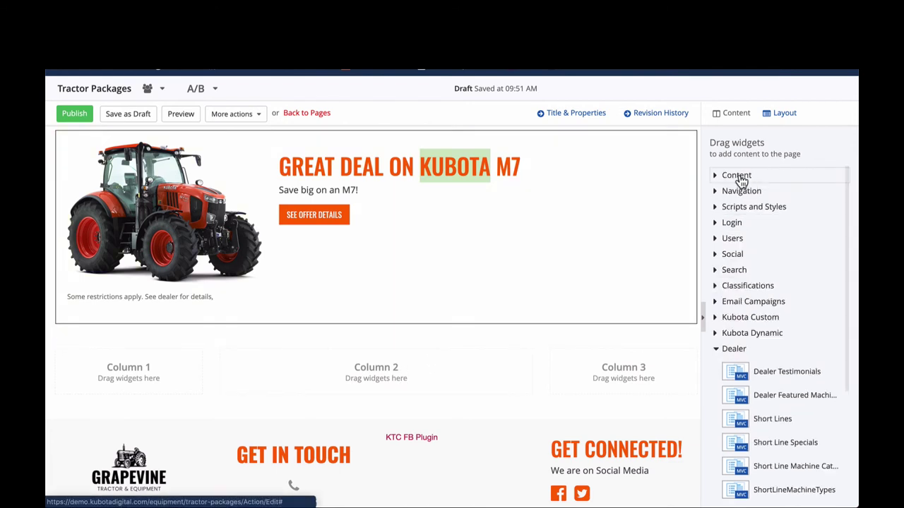
left_click(740, 181)
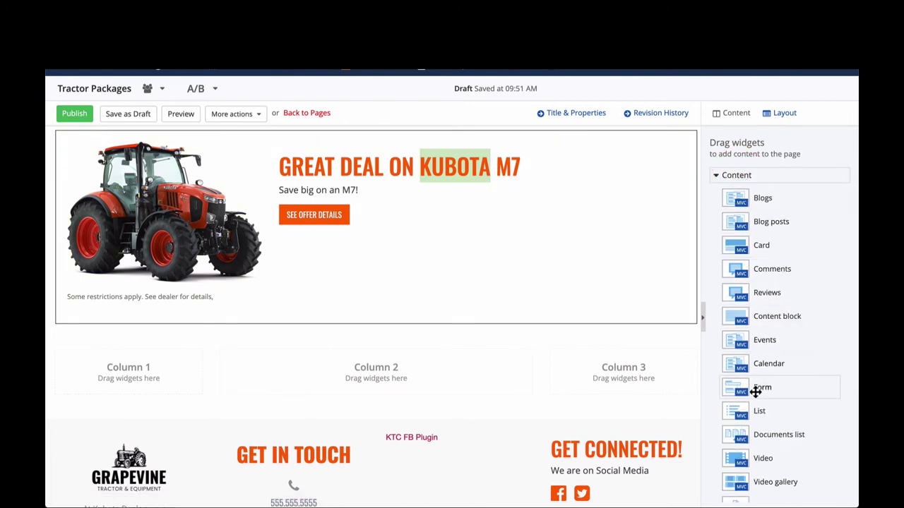
left_click_drag(758, 388, 384, 388)
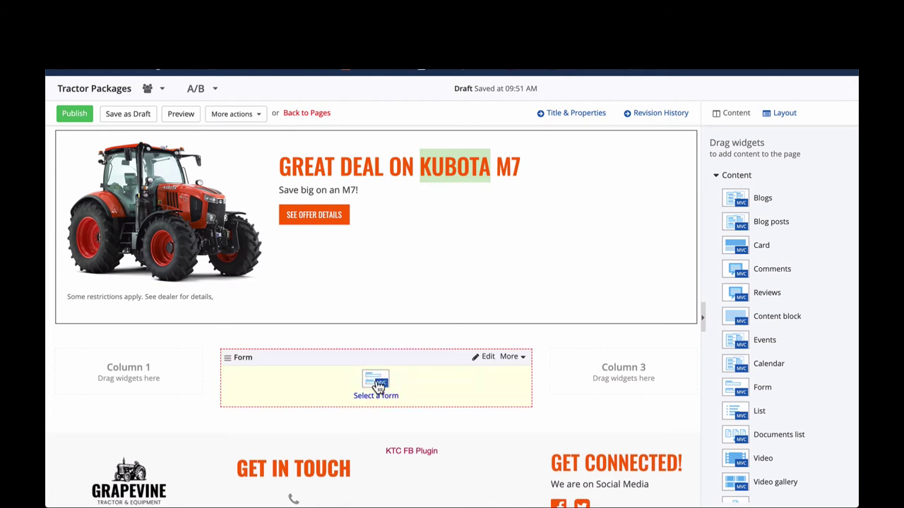
Step: Choose the Get A Quote form for the Form widget and save it
left_click(379, 386)
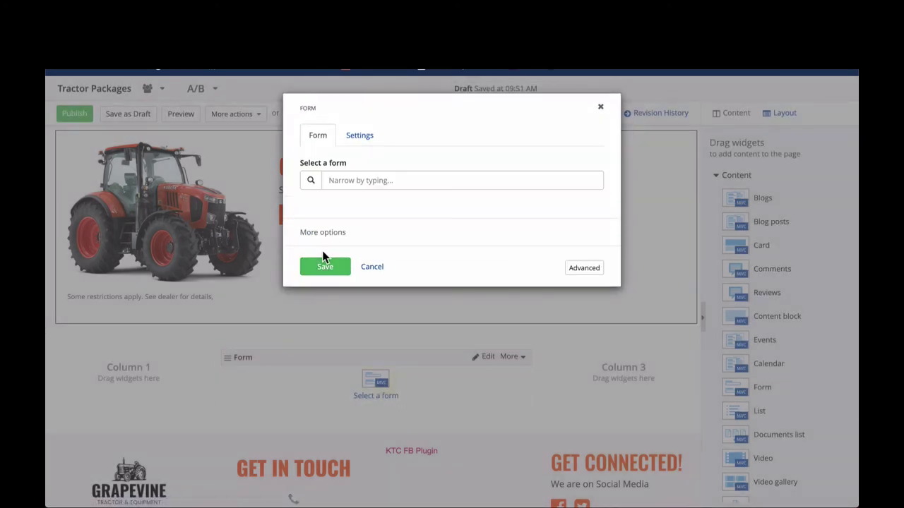
left_click(324, 230)
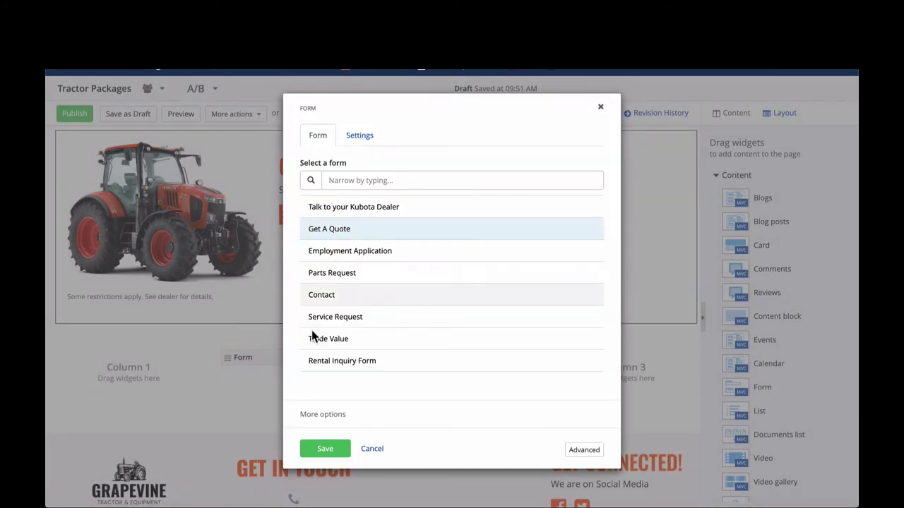
left_click(326, 450)
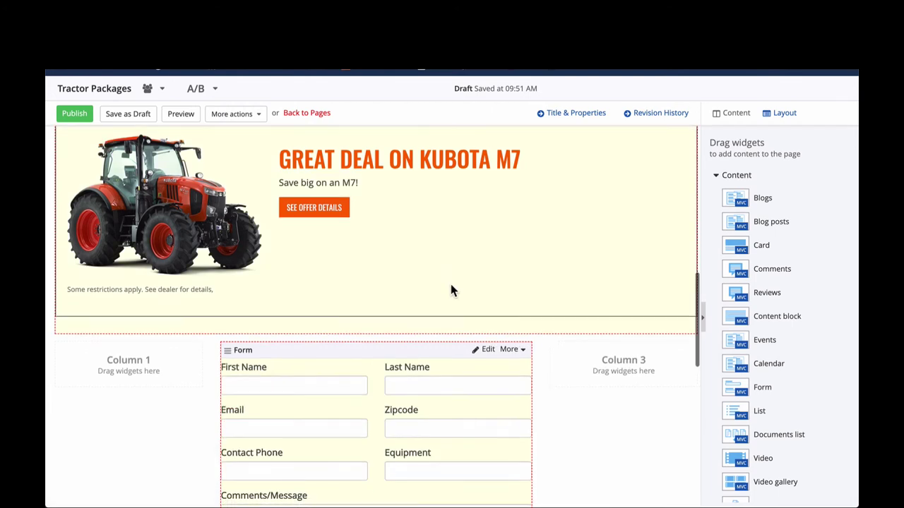
Step: Add a Content block widget above the quote form in Column 2
scroll(451, 289, "down", 3)
scroll(451, 289, "up", 1)
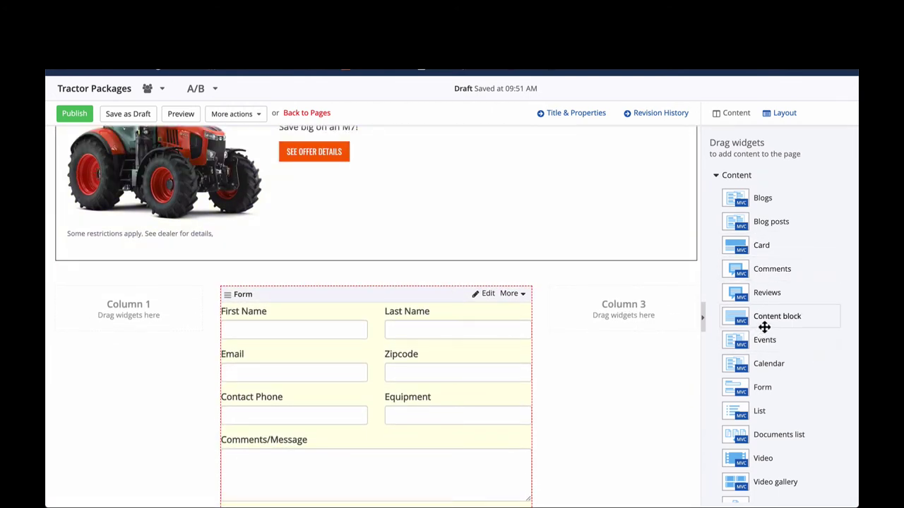
left_click_drag(768, 321, 405, 316)
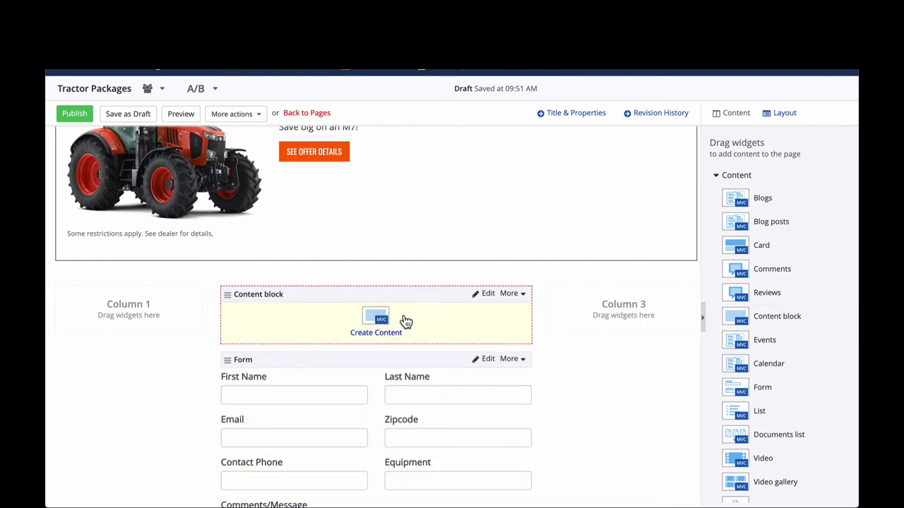
Step: Enter "Drop us a line to get the latest great prices on our tractor packages." in the new Content block
left_click(373, 322)
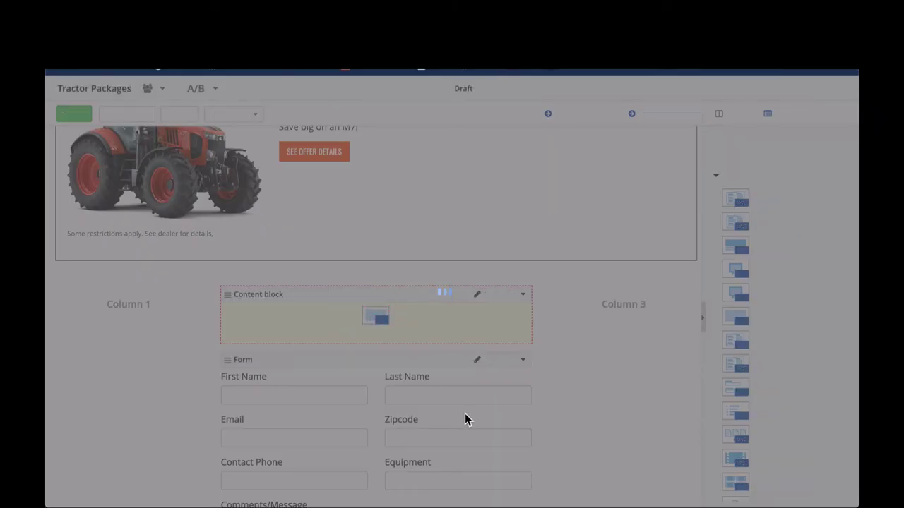
type("Dro")
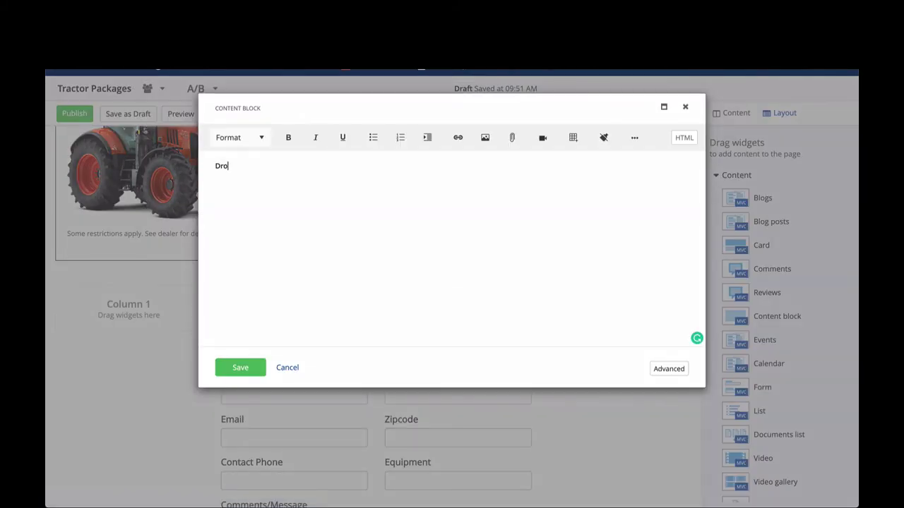
type("p us a line to get the latest great priv")
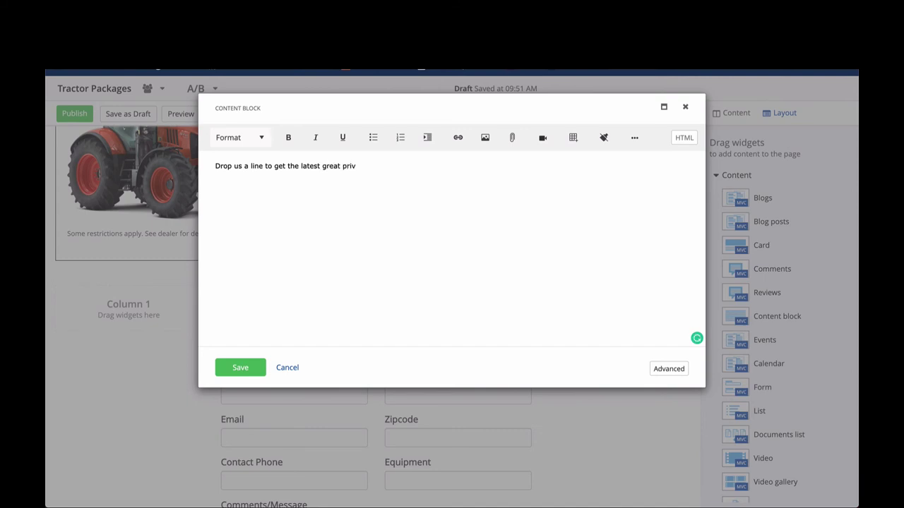
key("BackSpace")
type("ces on our tractor packages.")
Step: Format the whole sentence as Heading 6 and save the Content block
key("ctrl+a")
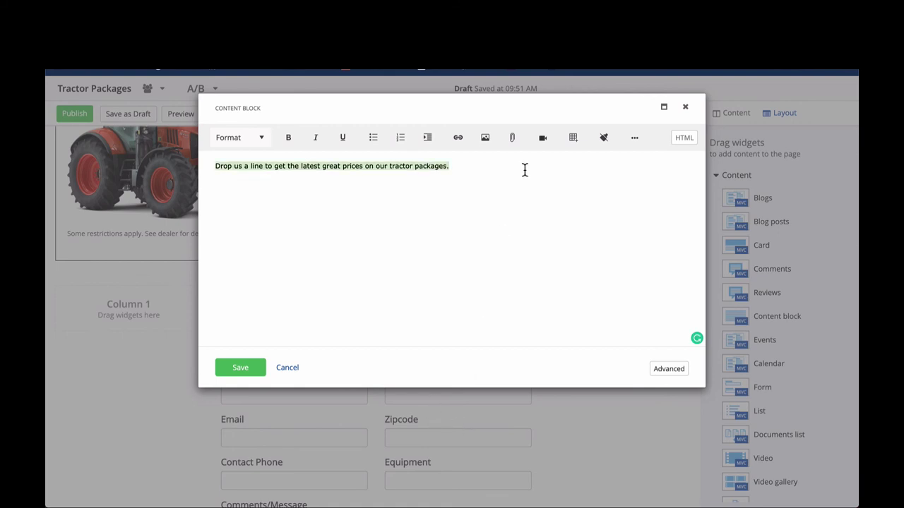
left_click(262, 141)
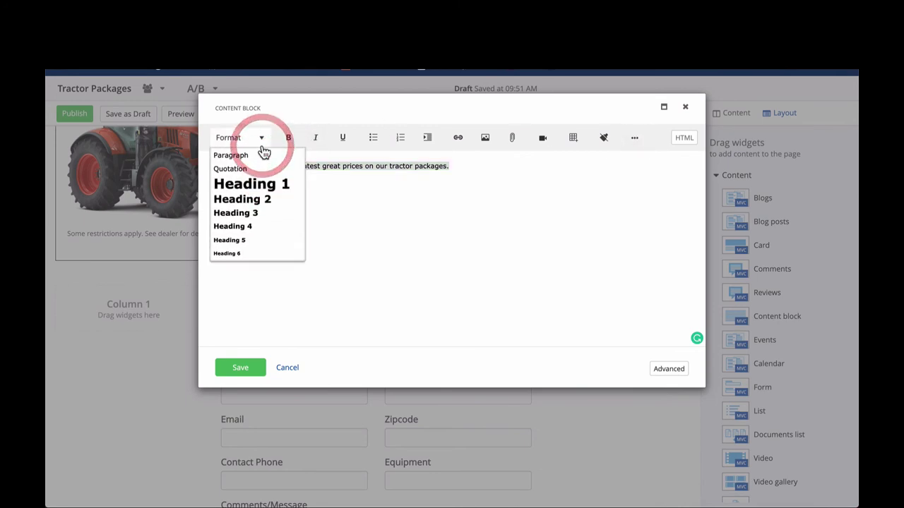
left_click(249, 255)
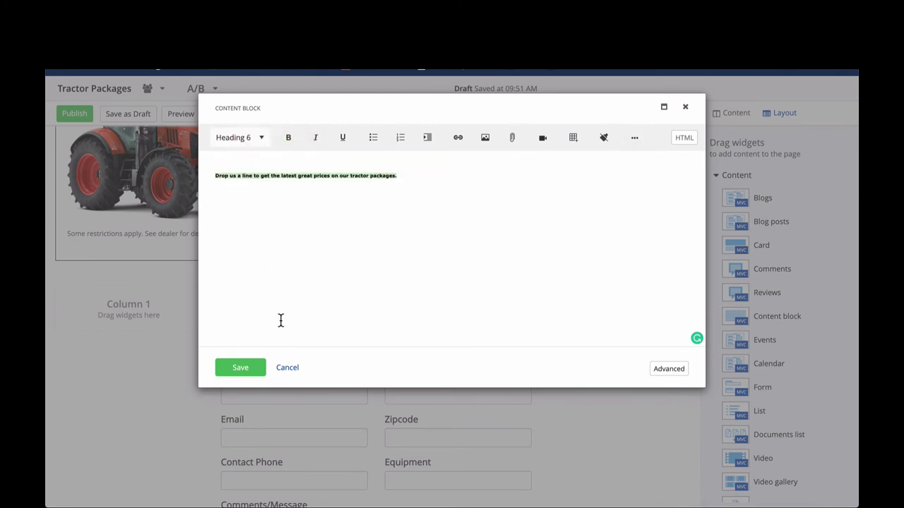
left_click(252, 368)
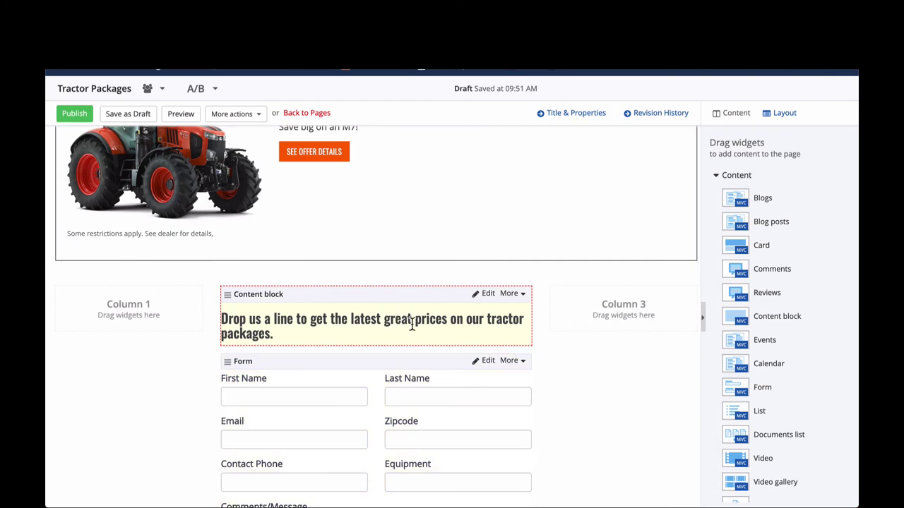
Step: Review the page from the quote form up to the page title and publish Tractor Packages
scroll(411, 321, "down", 5)
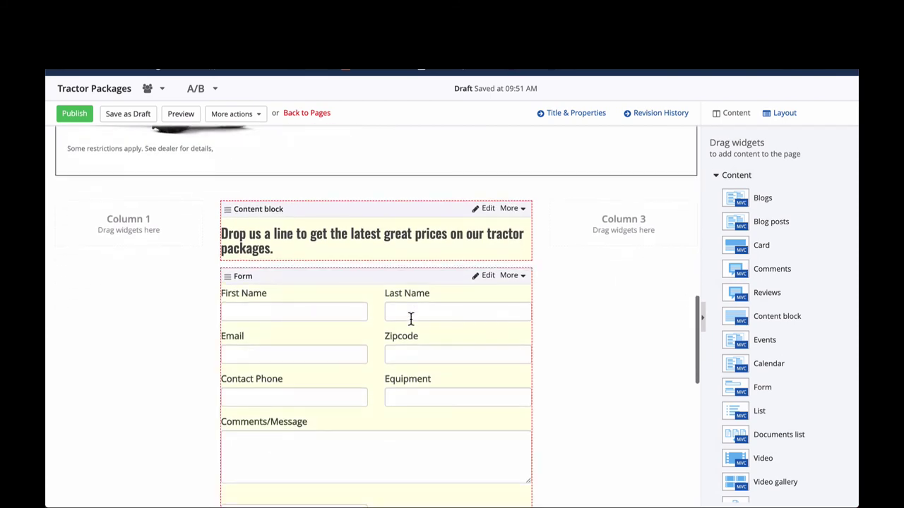
scroll(388, 256, "up", 10)
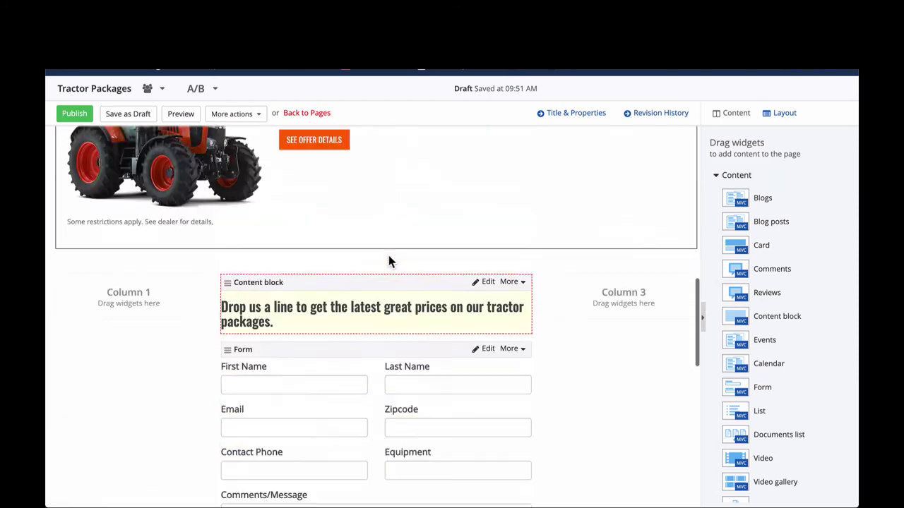
scroll(346, 283, "up", 4)
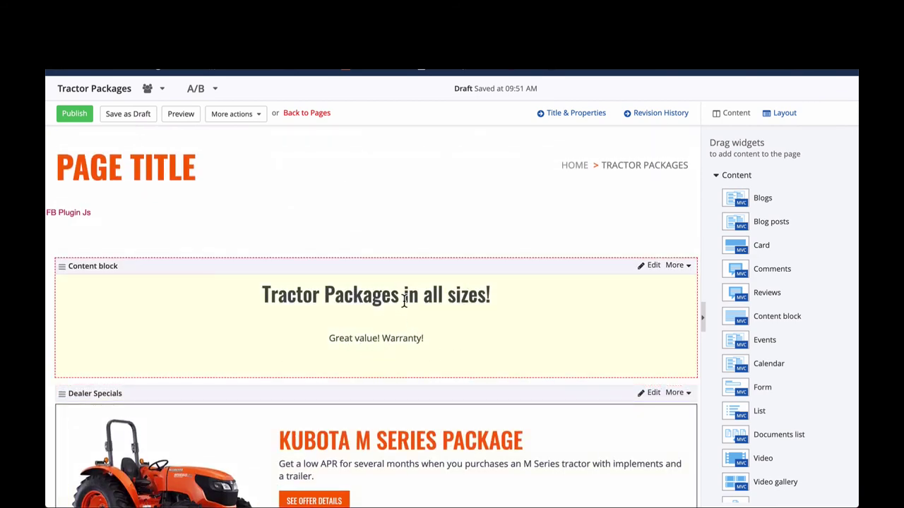
left_click(75, 118)
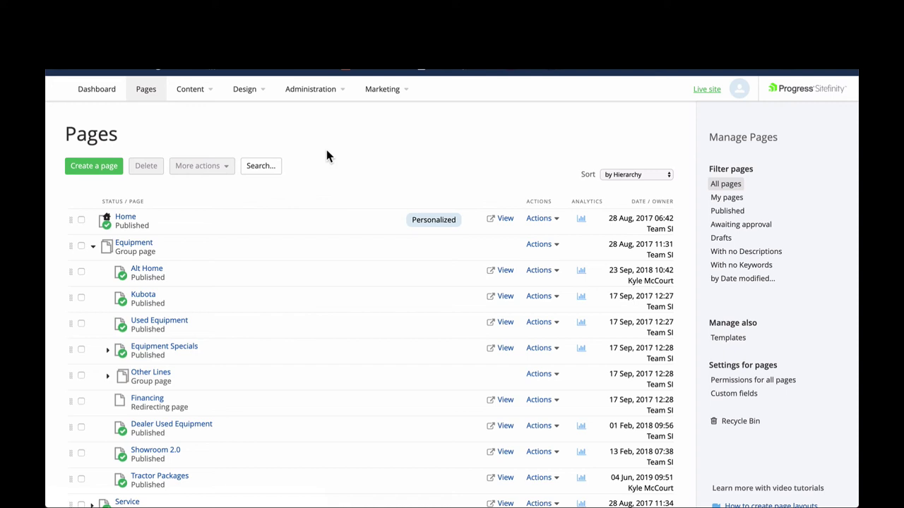
Step: View the published Tractor Packages page and check its intro text, specials and quote form
scroll(327, 150, "down", 1)
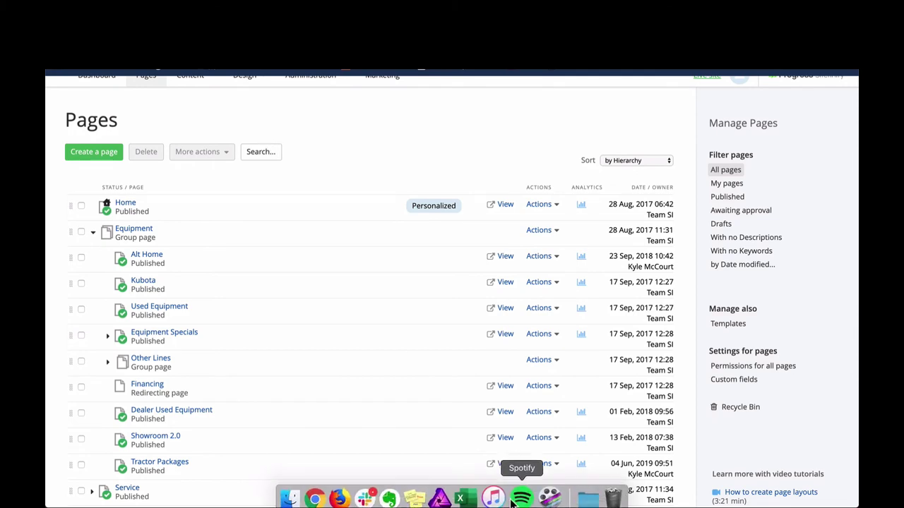
left_click(501, 489)
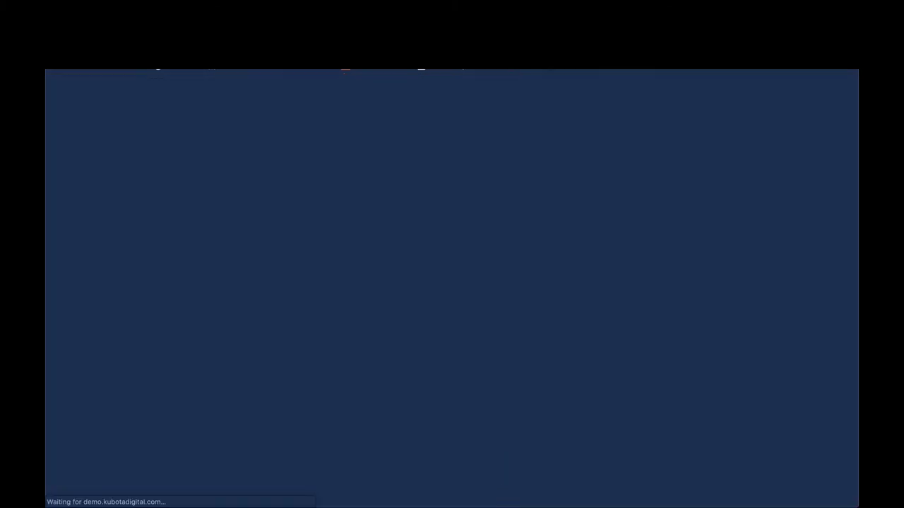
scroll(437, 360, "down", 1)
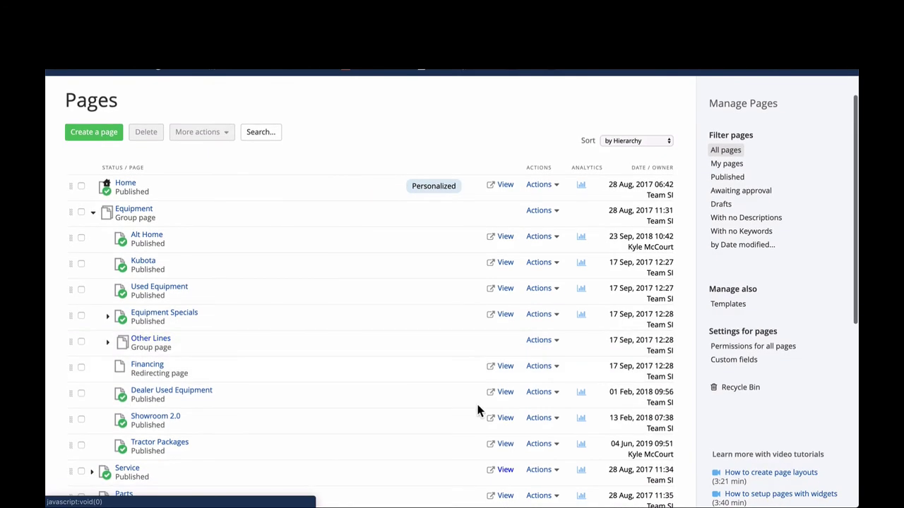
left_click(505, 445)
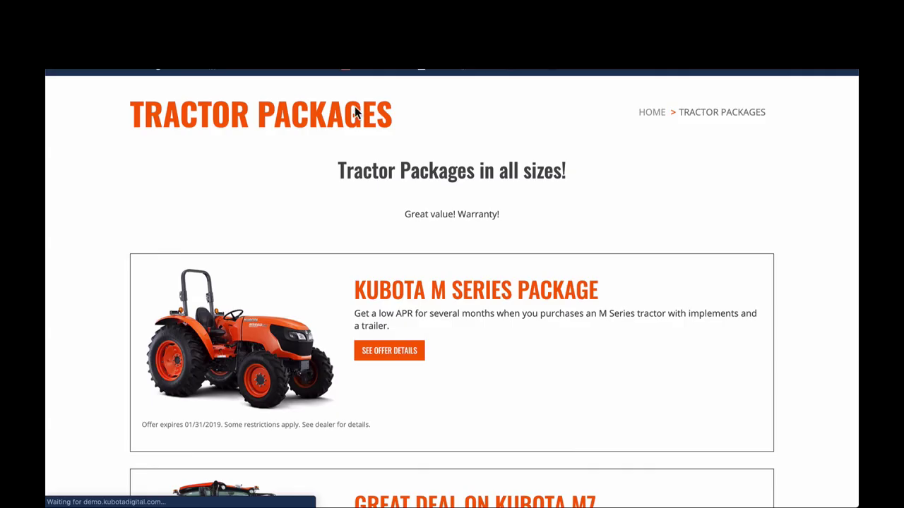
scroll(417, 260, "down", 8)
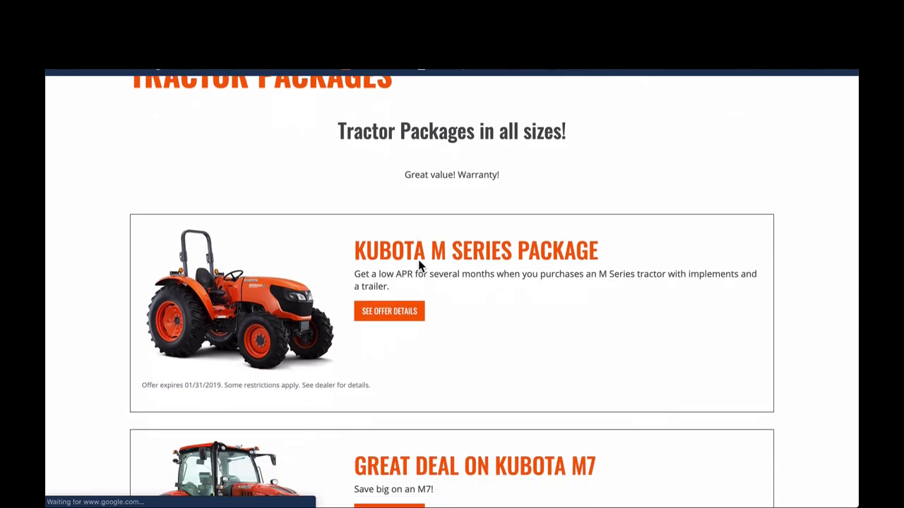
scroll(410, 400, "down", 3)
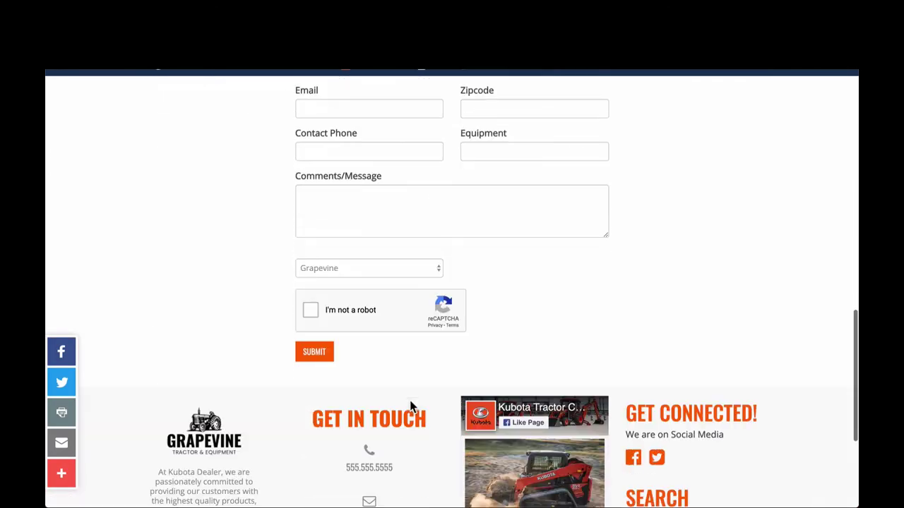
scroll(409, 400, "up", 8)
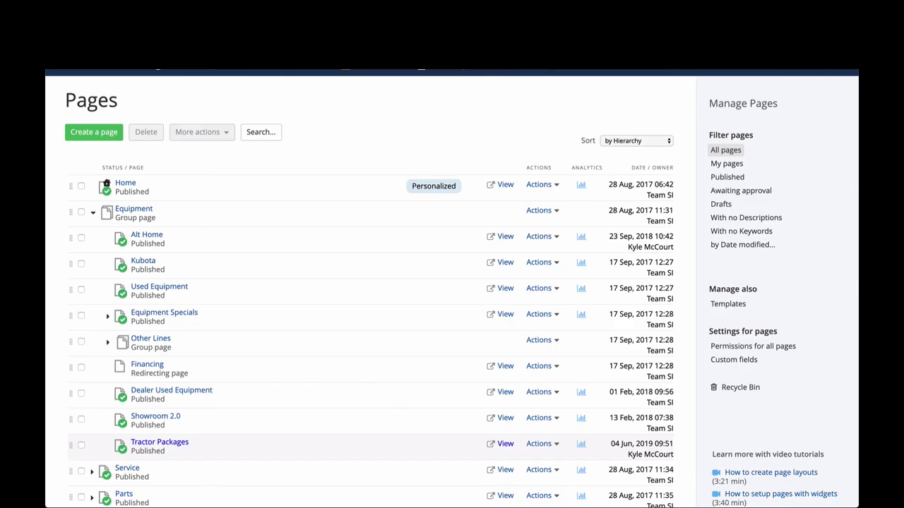
Step: Switch to the Tractru help site, search for "dealer specials" and look through the Adding and Editing a Dealer Special article
scroll(393, 177, "up", 1)
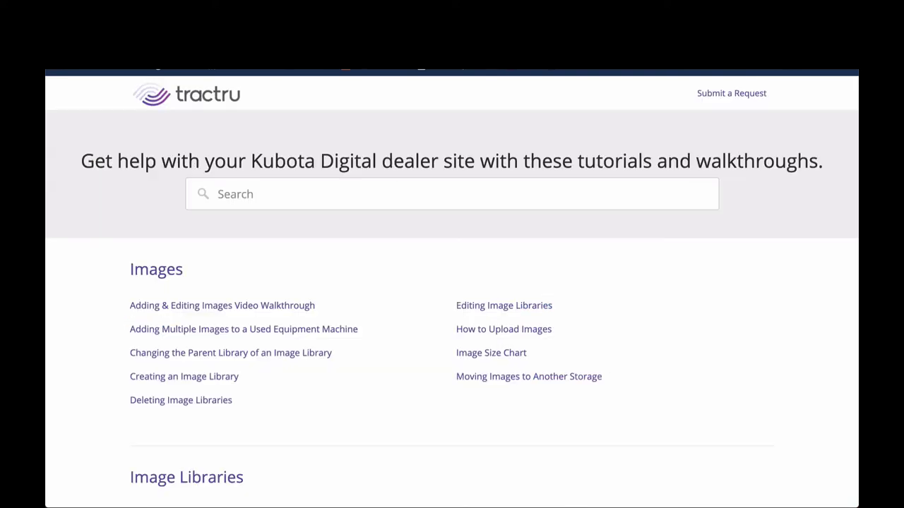
left_click(383, 92)
left_click(373, 199)
type("dealer specials")
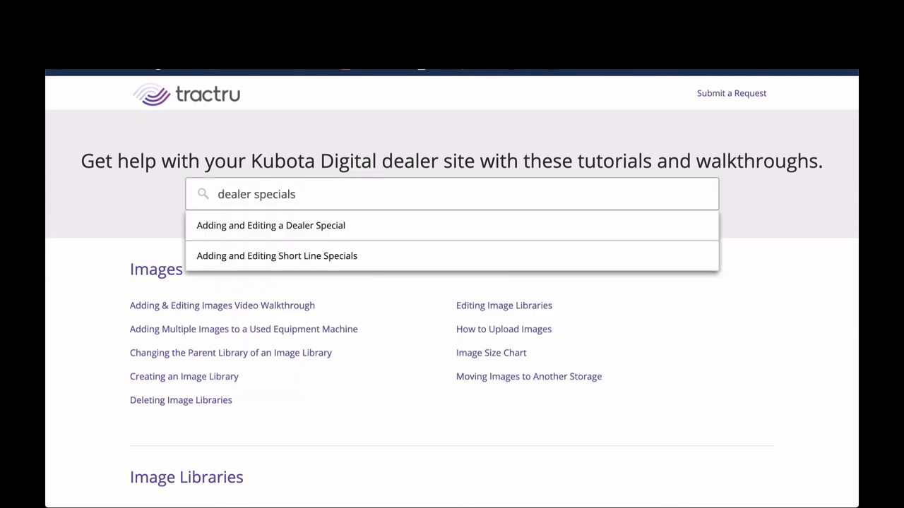
left_click(334, 233)
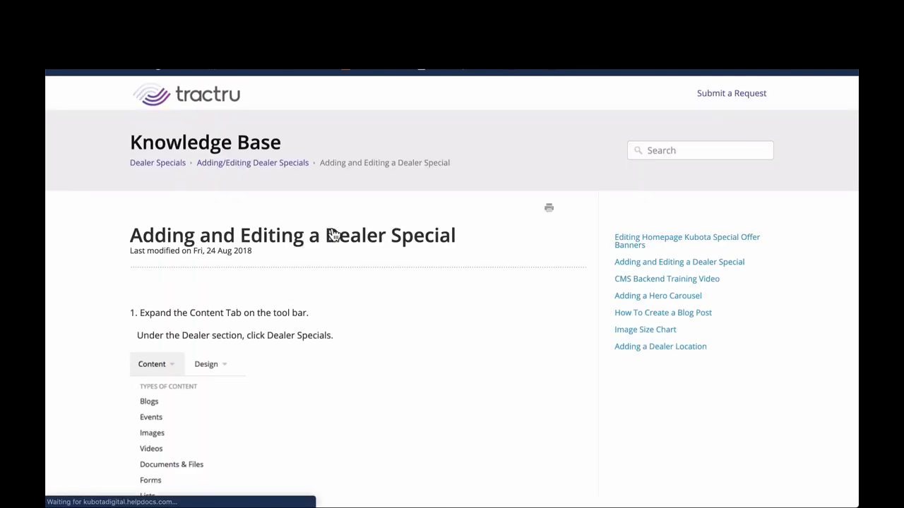
scroll(334, 235, "down", 2)
scroll(179, 223, "down", 3)
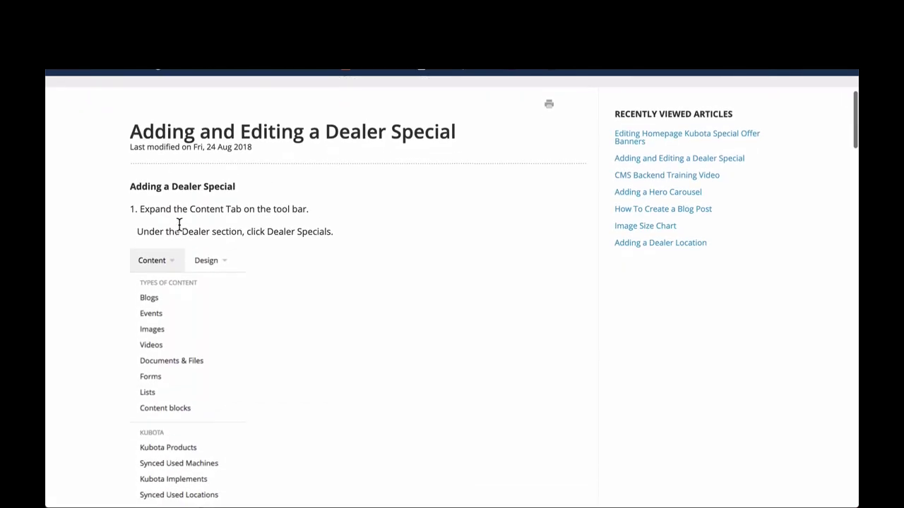
scroll(209, 393, "down", 2)
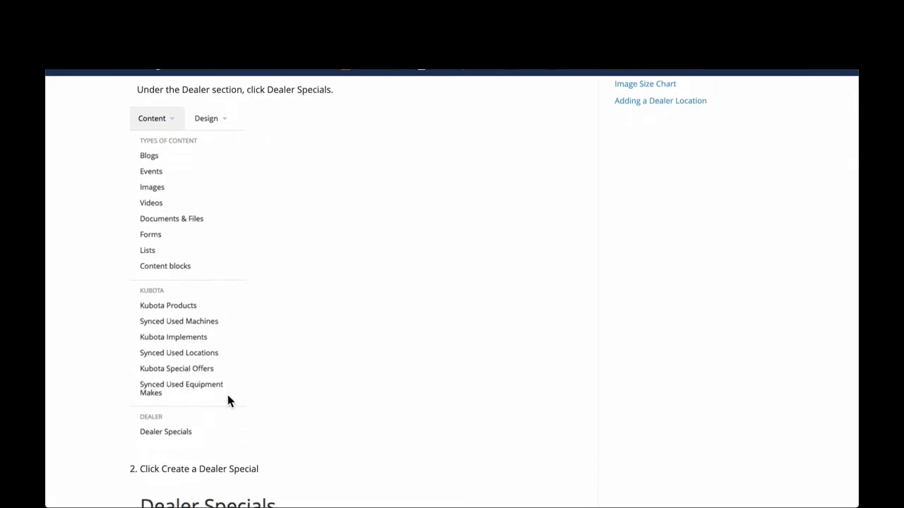
scroll(228, 399, "up", 7)
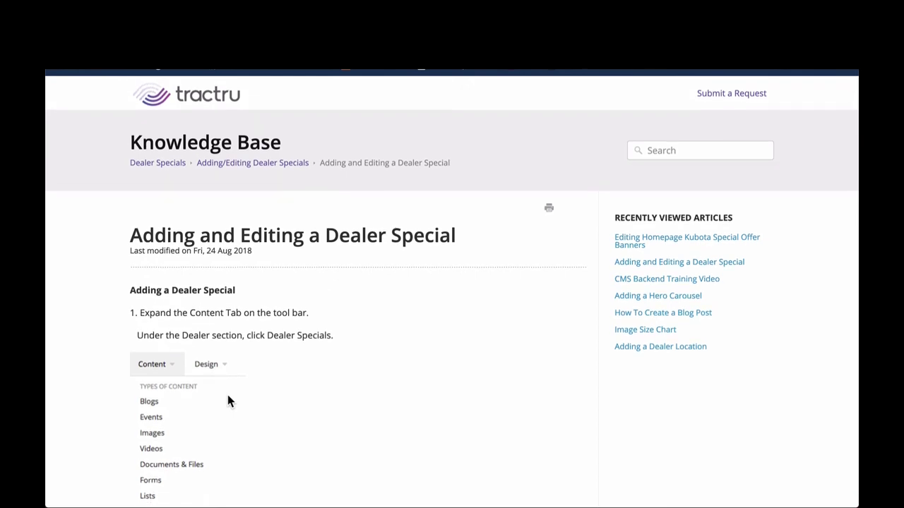